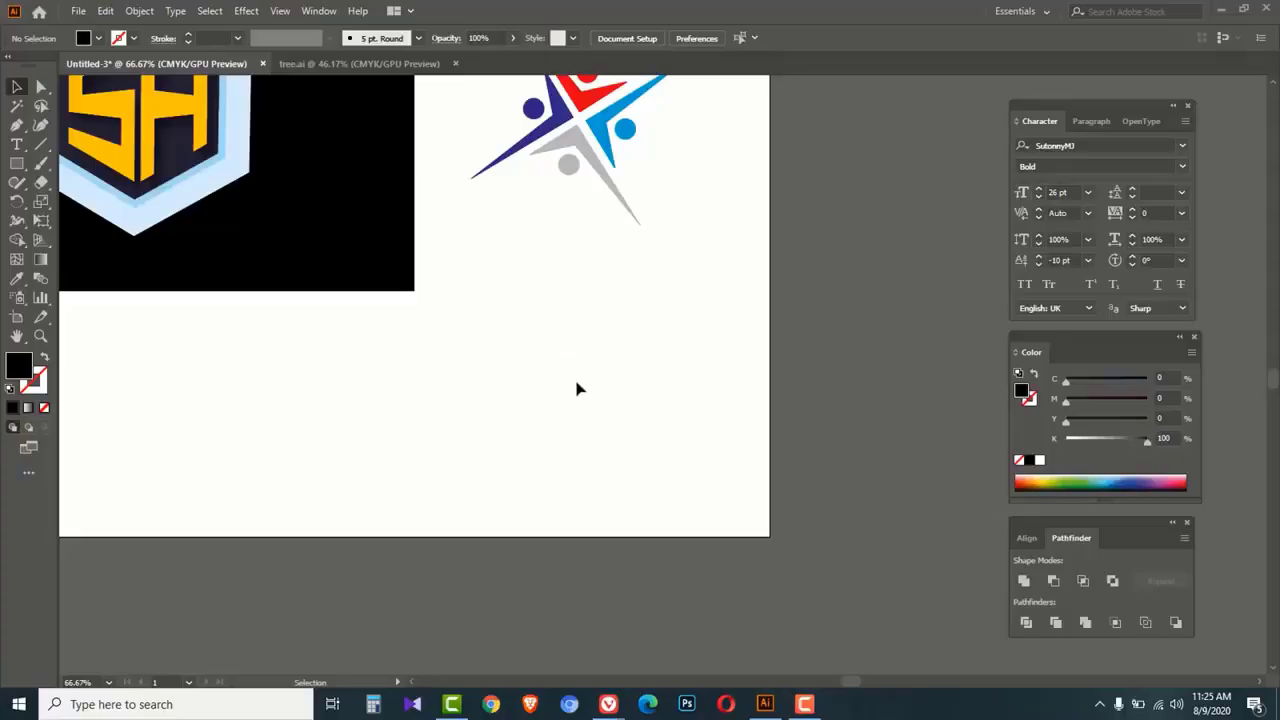
# Step: Draw a circle about 80 mm in diameter with the Ellipse tool in the blank area below the star logo
pyautogui.click(17, 166)
pyautogui.click(17, 166)
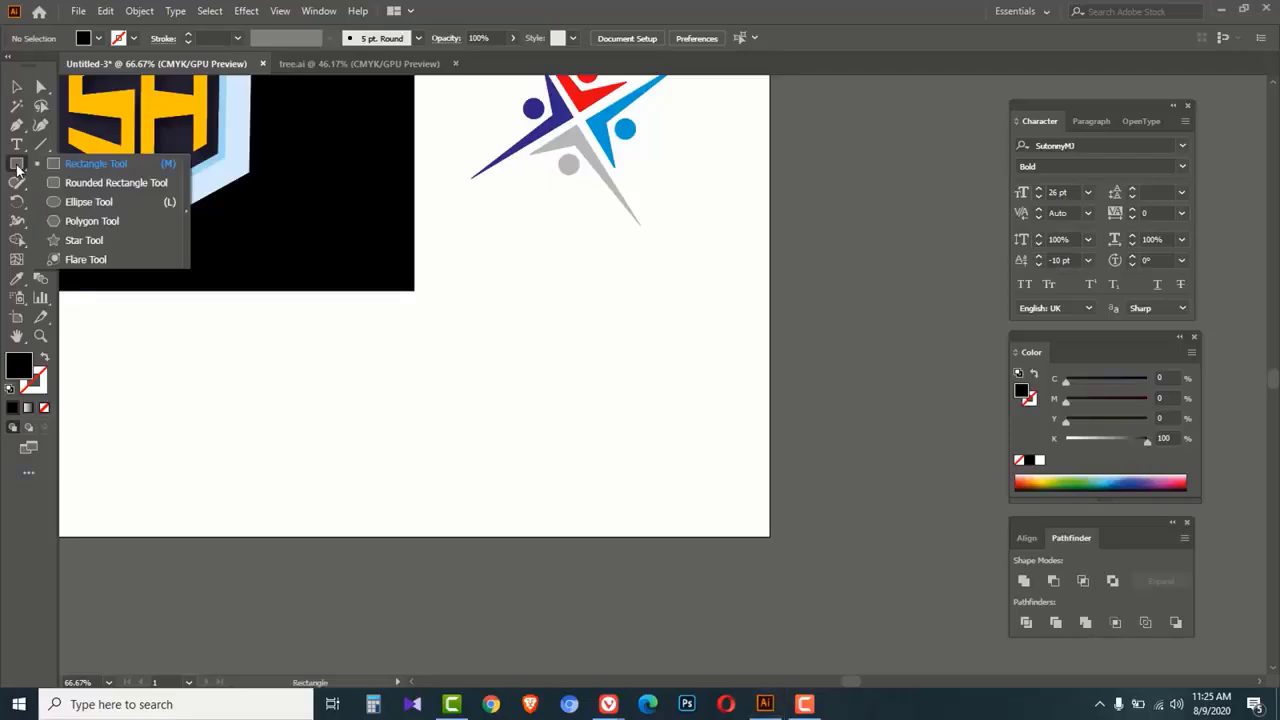
pyautogui.click(75, 203)
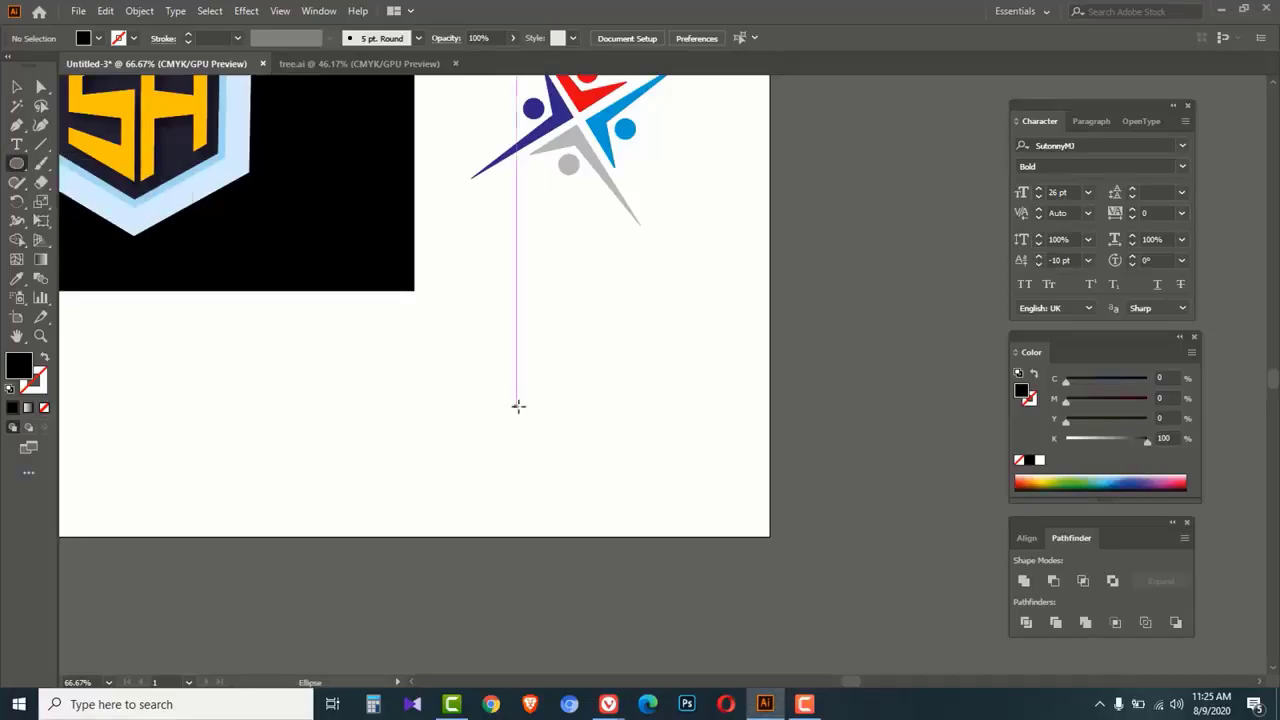
pyautogui.moveTo(575, 374); pyautogui.dragTo(674, 485)
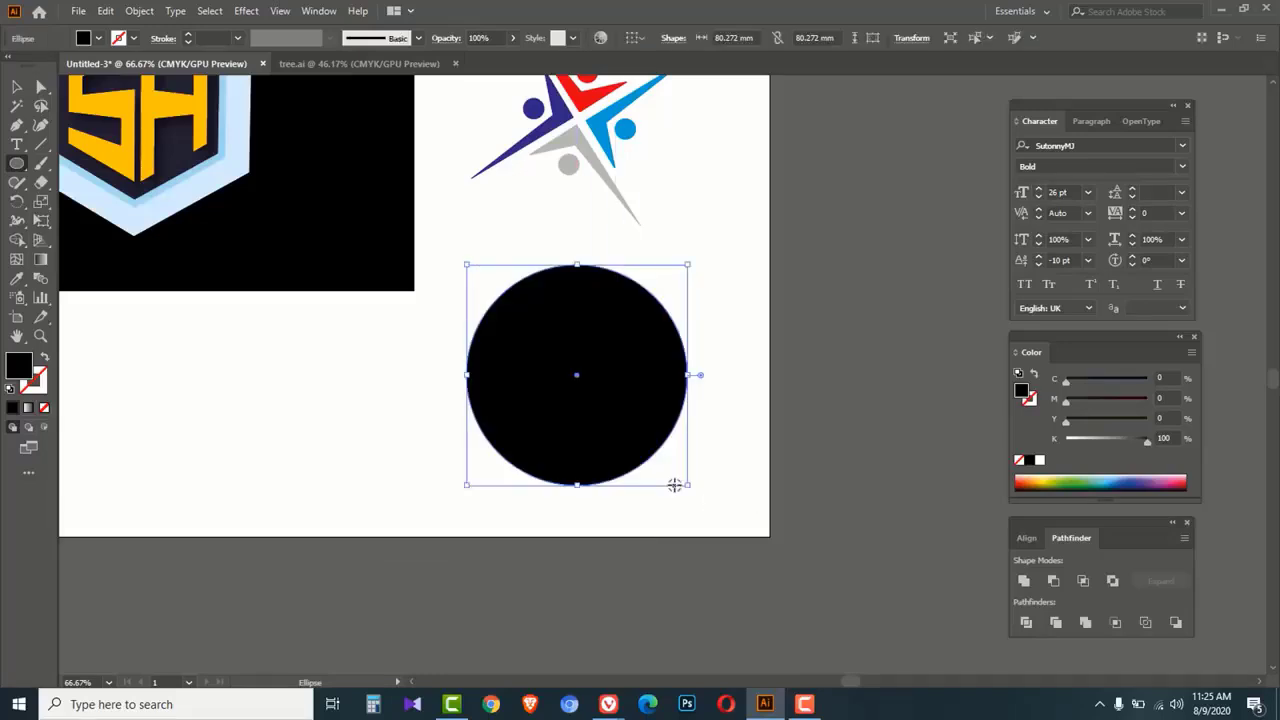
# Step: Remove the circle's fill and give it a 3 pt red stroke of 100% magenta, 100% yellow and 0% black
pyautogui.click(1019, 460)
pyautogui.click(1035, 402)
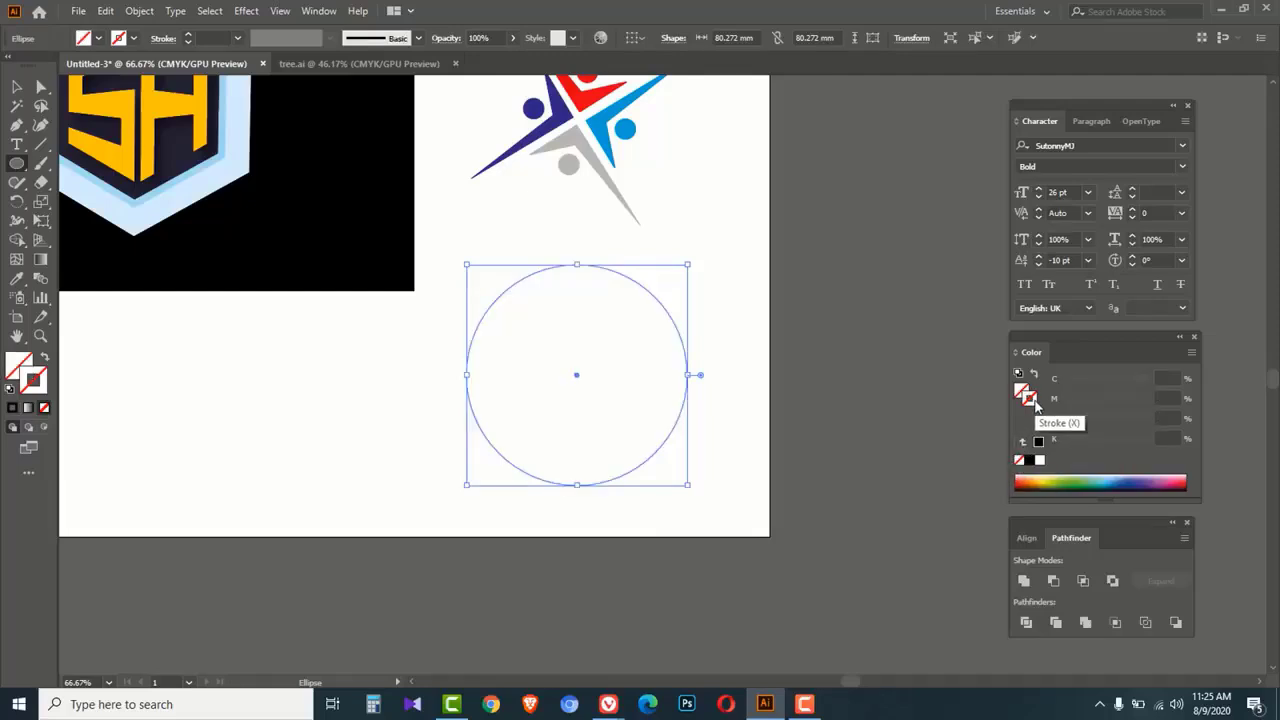
pyautogui.click(1100, 402)
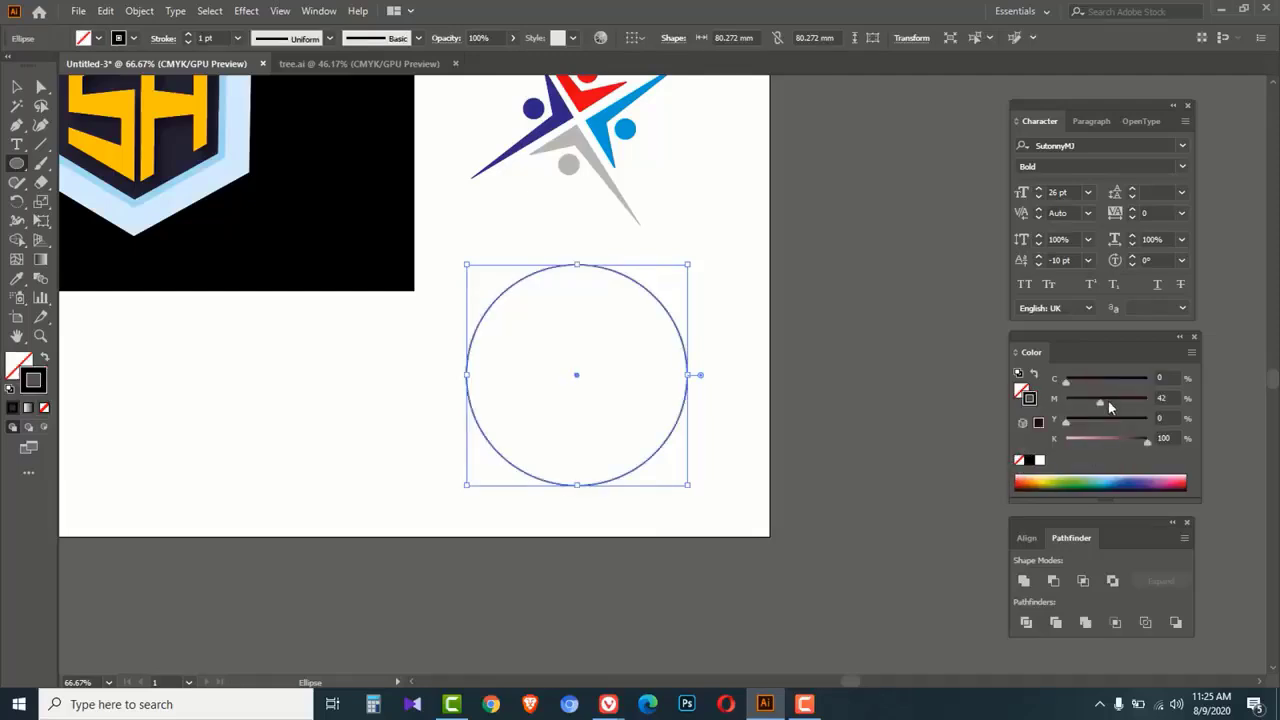
pyautogui.moveTo(1098, 424)
pyautogui.mouseDown()
pyautogui.moveTo(1154, 446)
pyautogui.moveTo(1048, 446)
pyautogui.mouseUp()
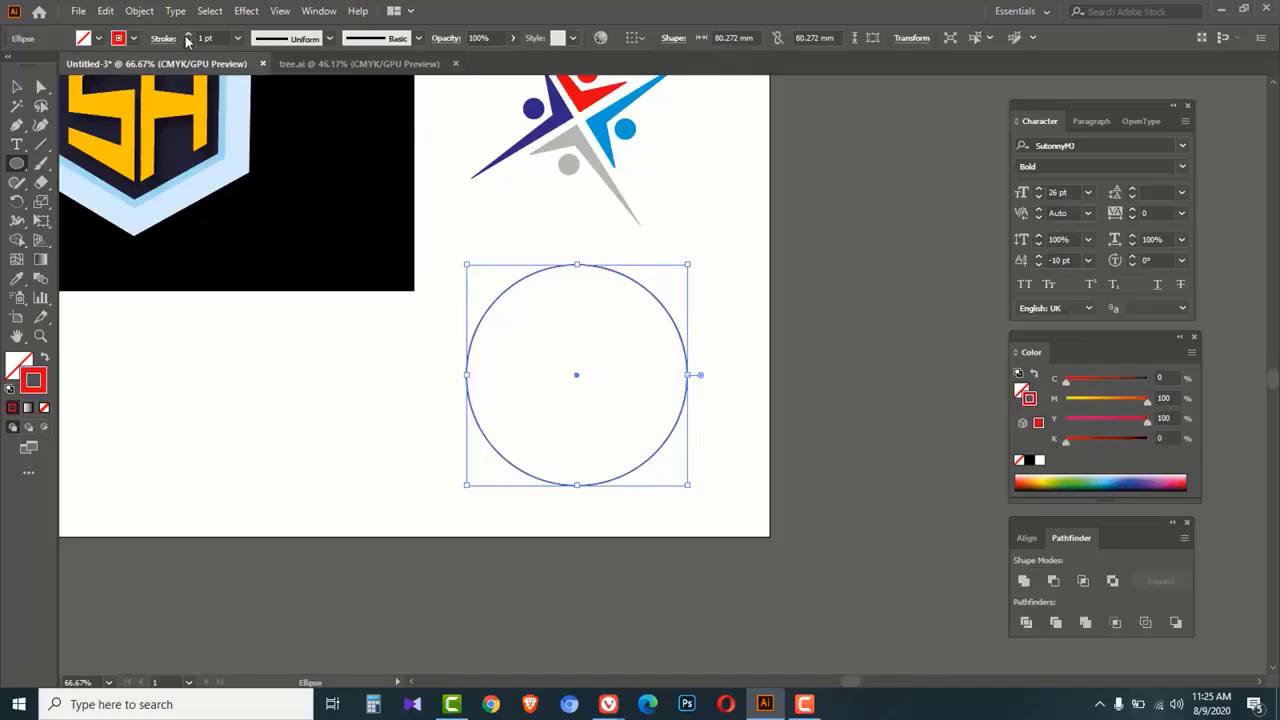
pyautogui.click(187, 36)
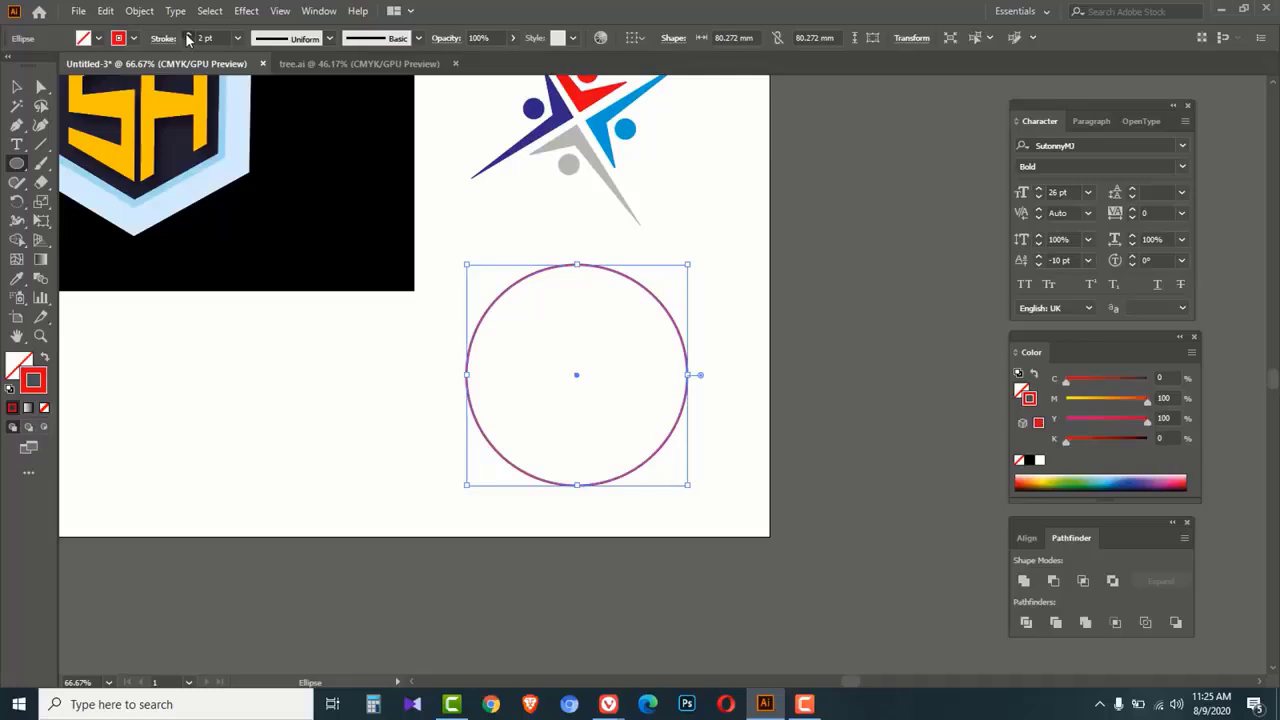
pyautogui.click(187, 35)
# Step: Copy the circle, scale it about its centre to about 54 mm, and paste the full-size copy behind it
pyautogui.click(17, 87)
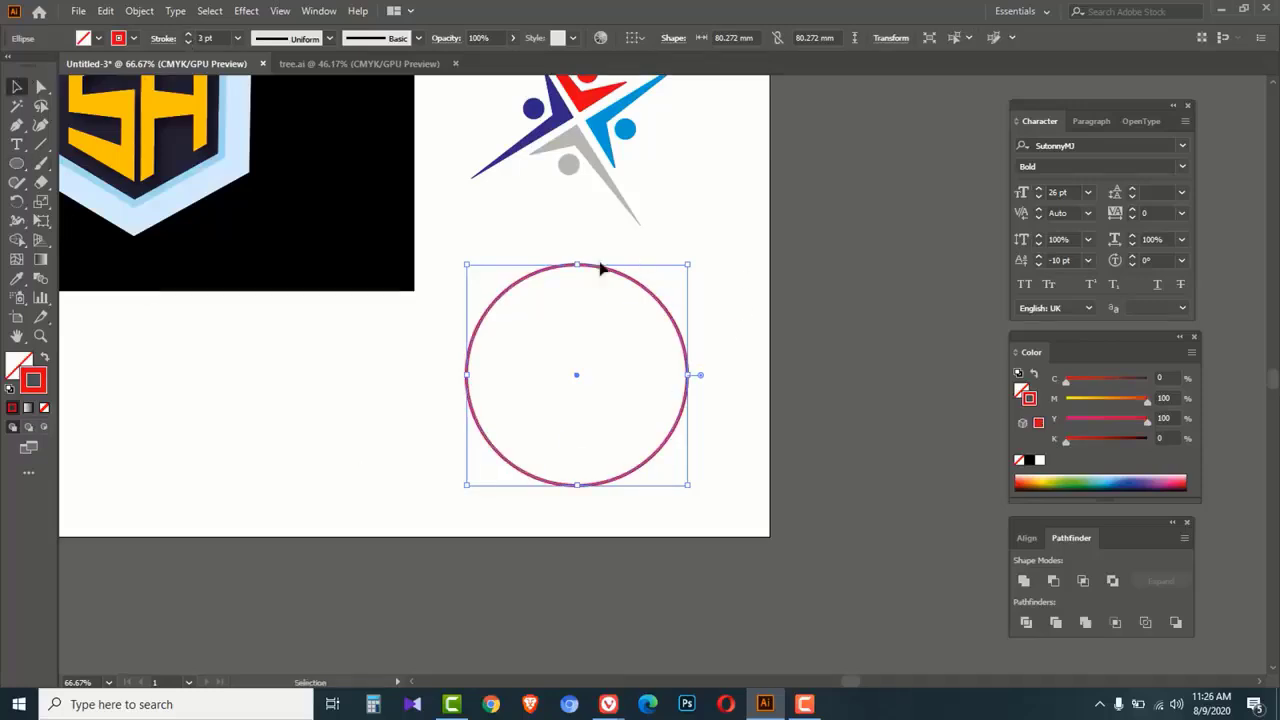
pyautogui.hotkey('ctrl', 'c')
pyautogui.hotkey('shift', 'alt')
pyautogui.moveTo(689, 265); pyautogui.dragTo(663, 306)
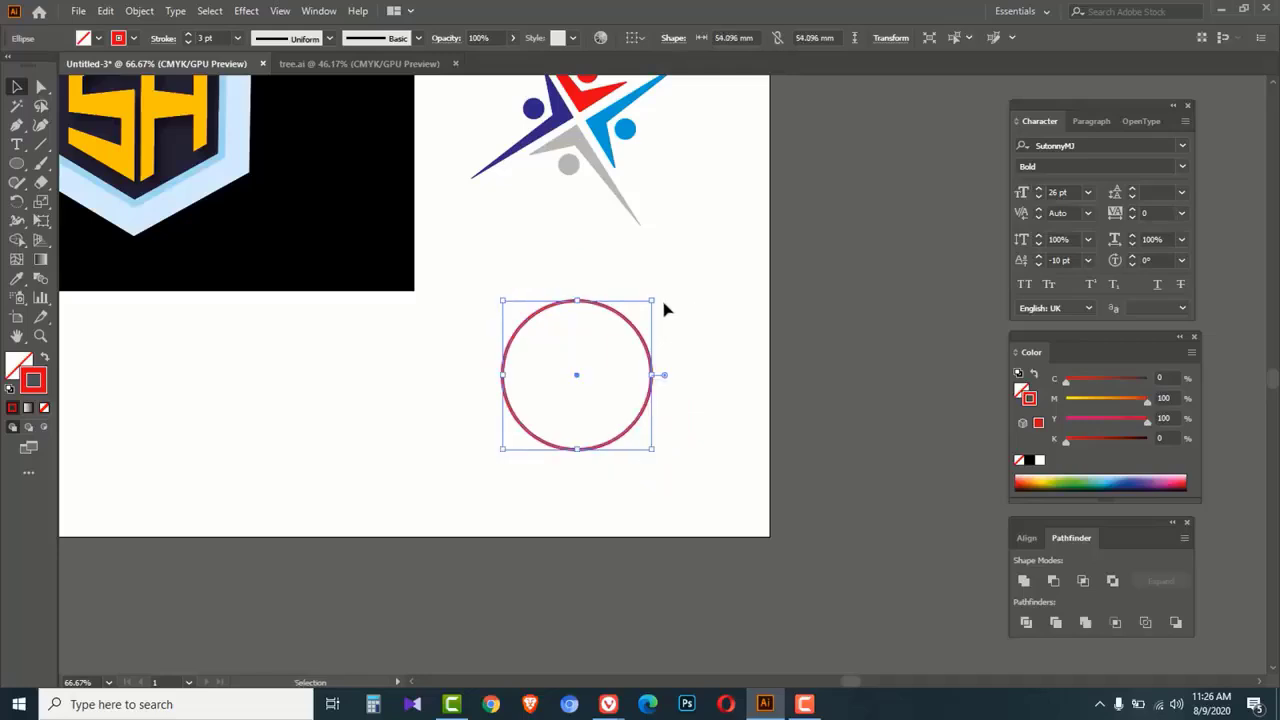
pyautogui.hotkey('ctrl', 'b')
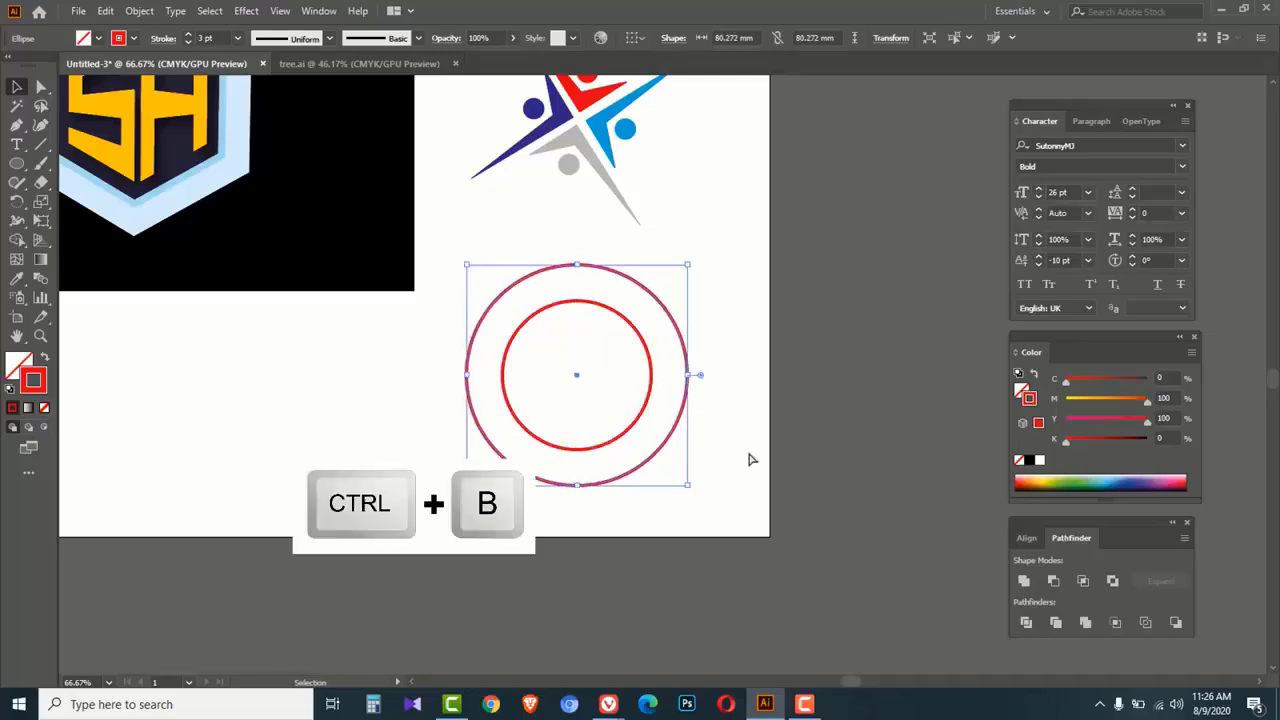
# Step: Deselect the circles and open the file tree from the logo design folder in another window
pyautogui.press('z')
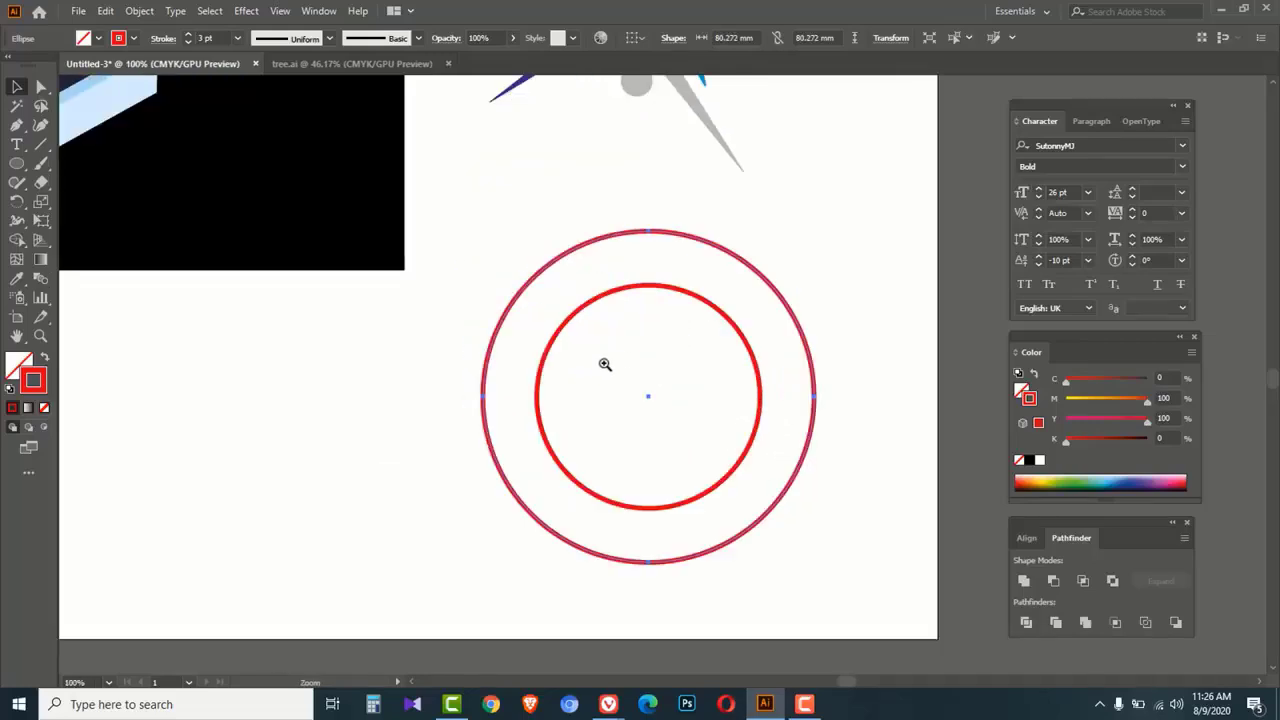
pyautogui.click(586, 362)
pyautogui.click(680, 409)
pyautogui.press('v')
pyautogui.click(648, 298)
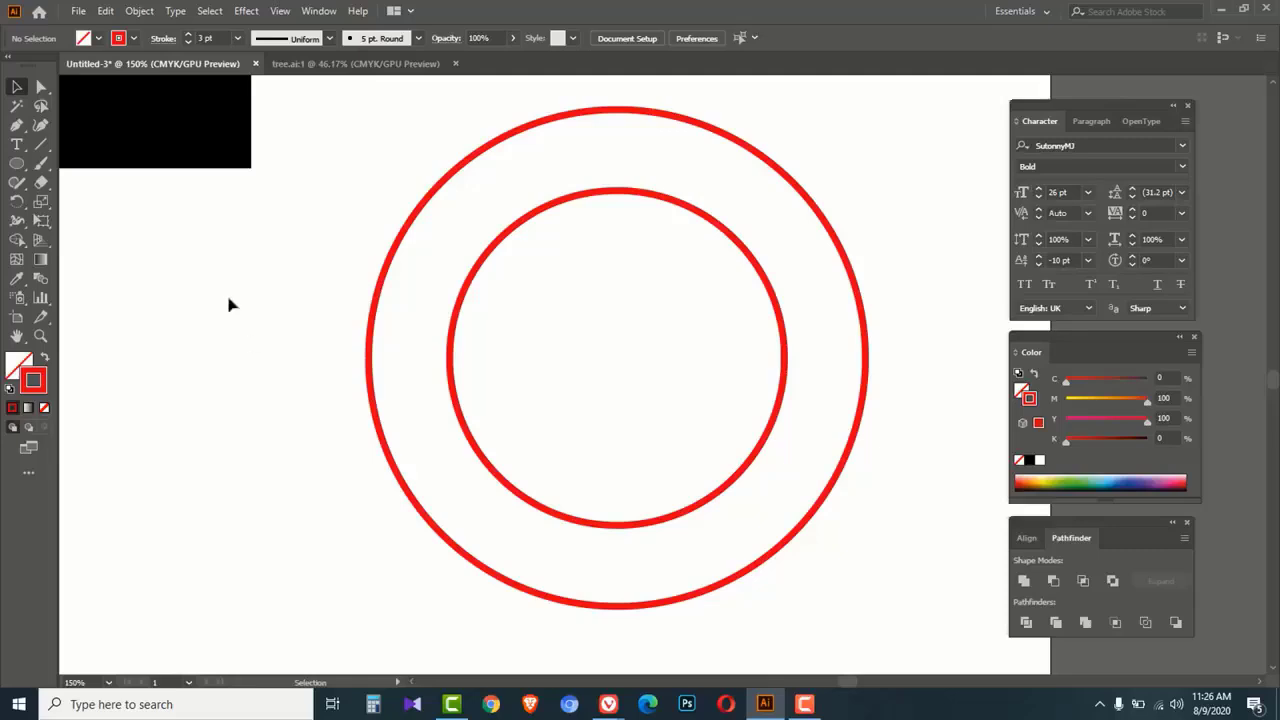
pyautogui.click(78, 12)
pyautogui.click(103, 63)
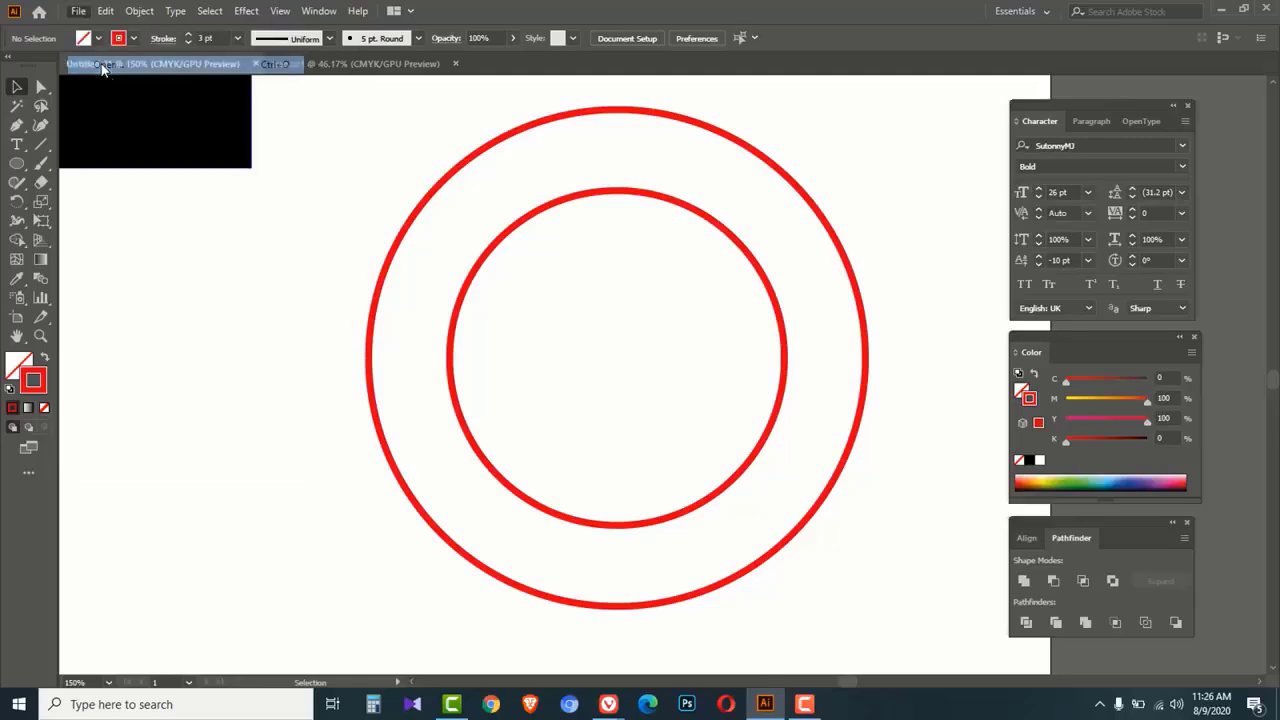
pyautogui.click(232, 128)
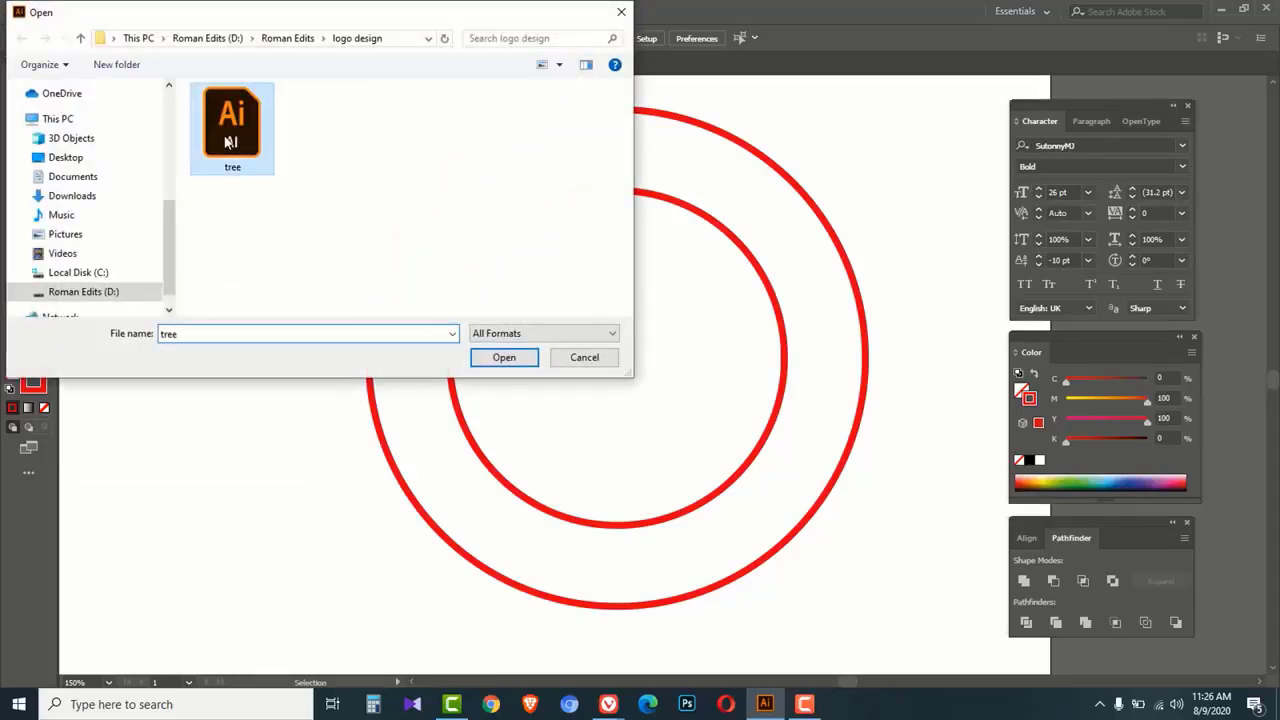
pyautogui.click(505, 358)
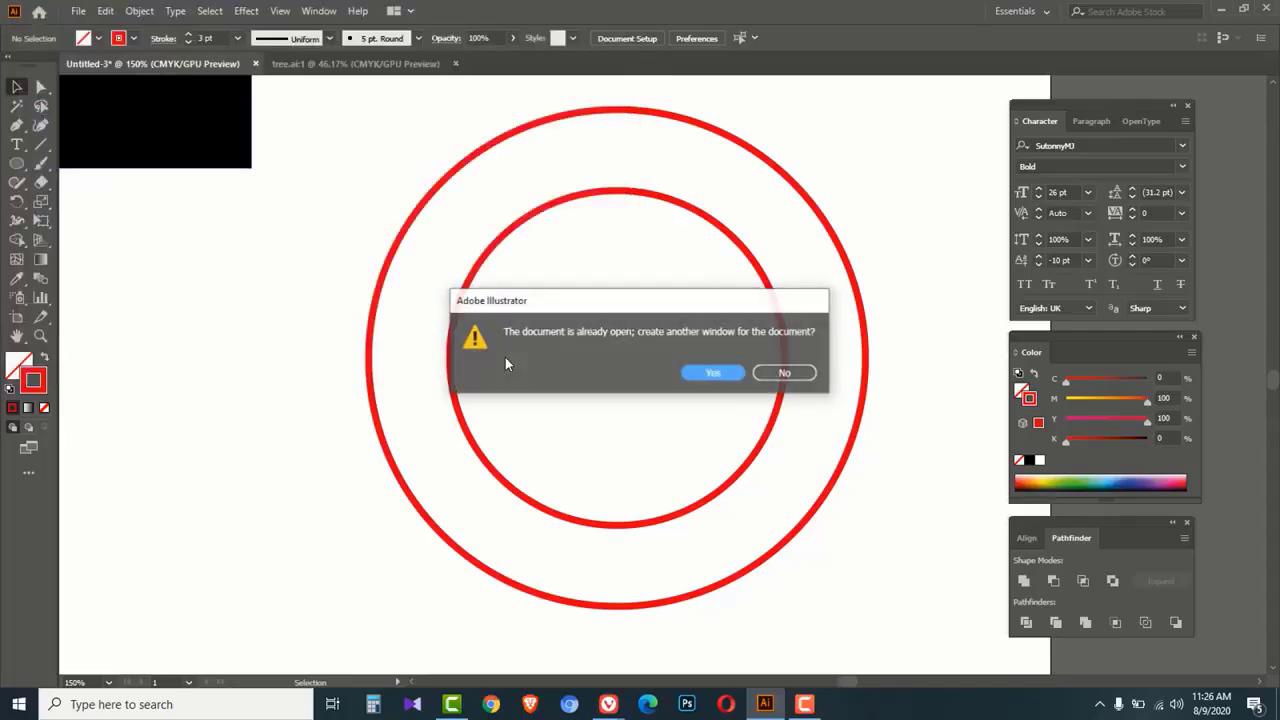
pyautogui.click(714, 374)
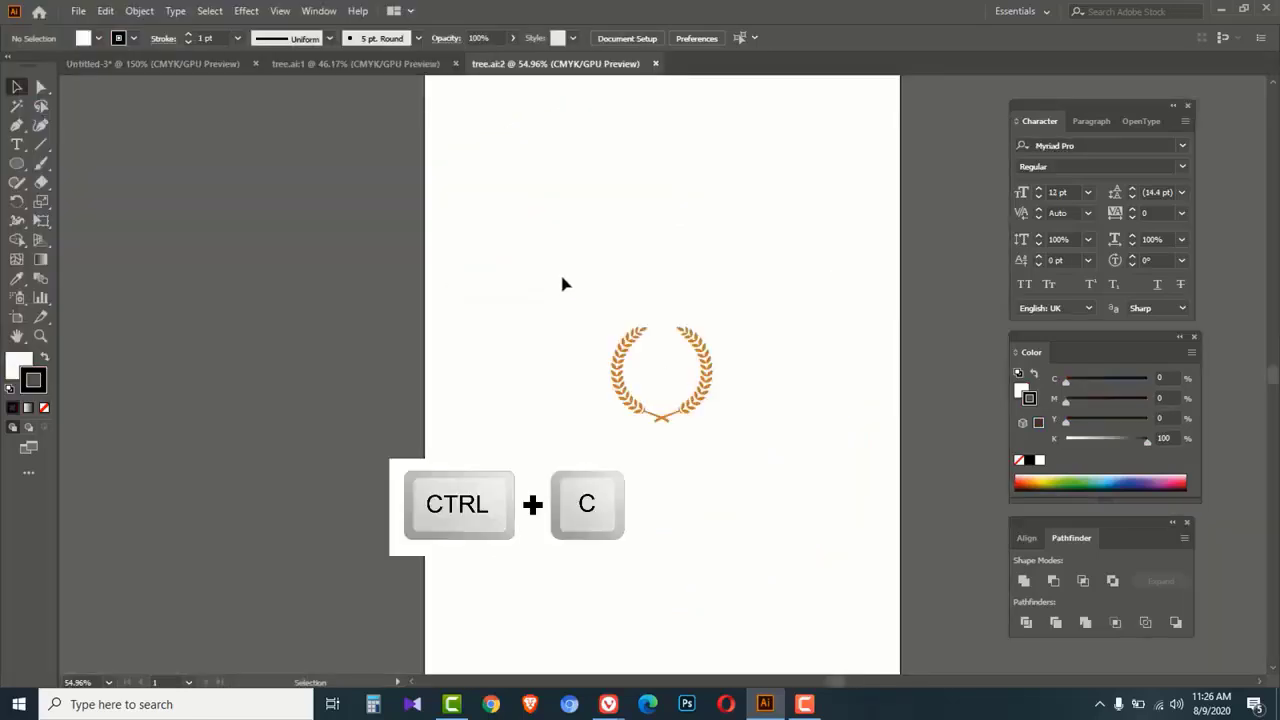
# Step: Copy the laurel wreath from the tree file into Untitled-3 and position it centrally inside the inner circle
pyautogui.moveTo(562, 277); pyautogui.dragTo(800, 480)
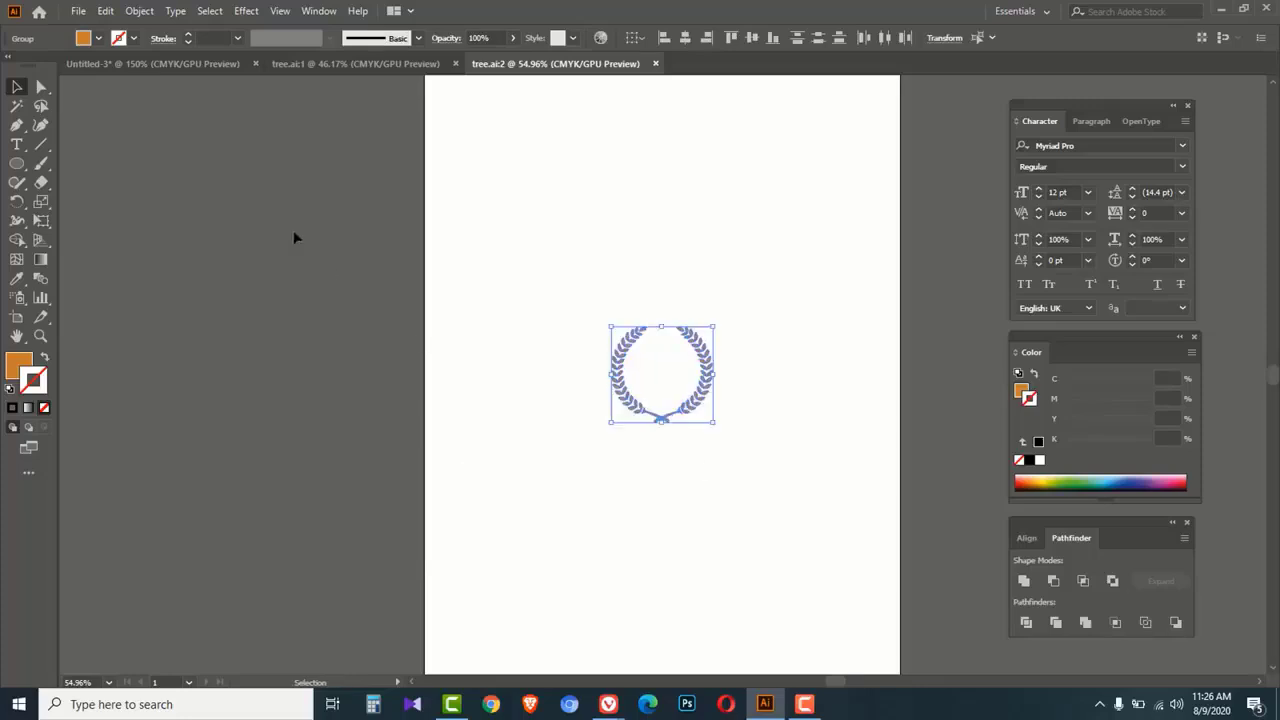
pyautogui.click(141, 64)
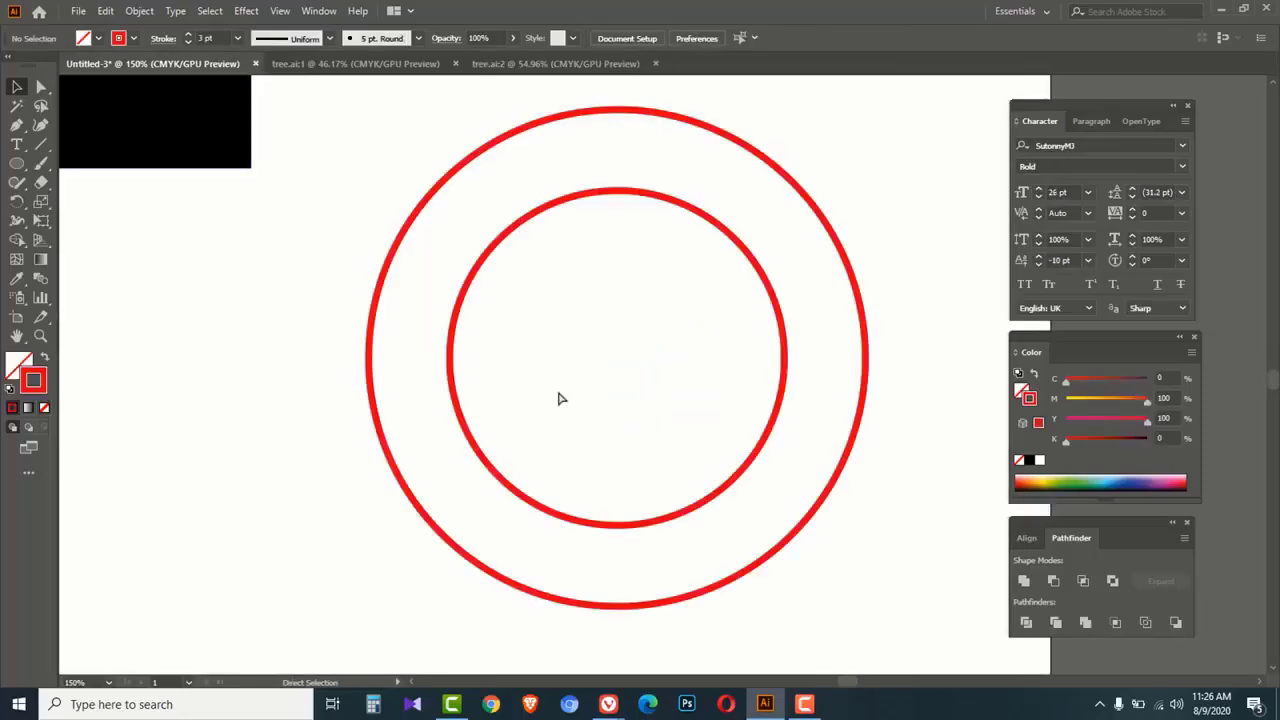
pyautogui.hotkey('ctrl', 'v')
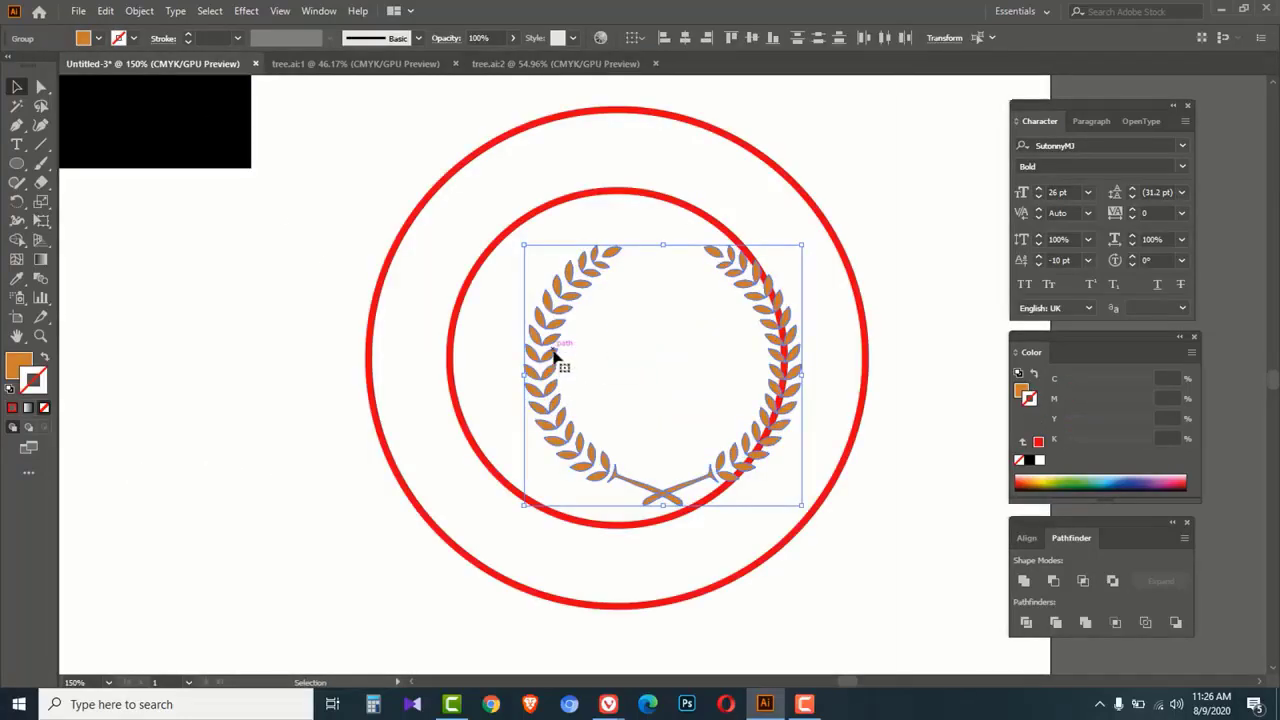
pyautogui.moveTo(550, 357); pyautogui.dragTo(516, 348)
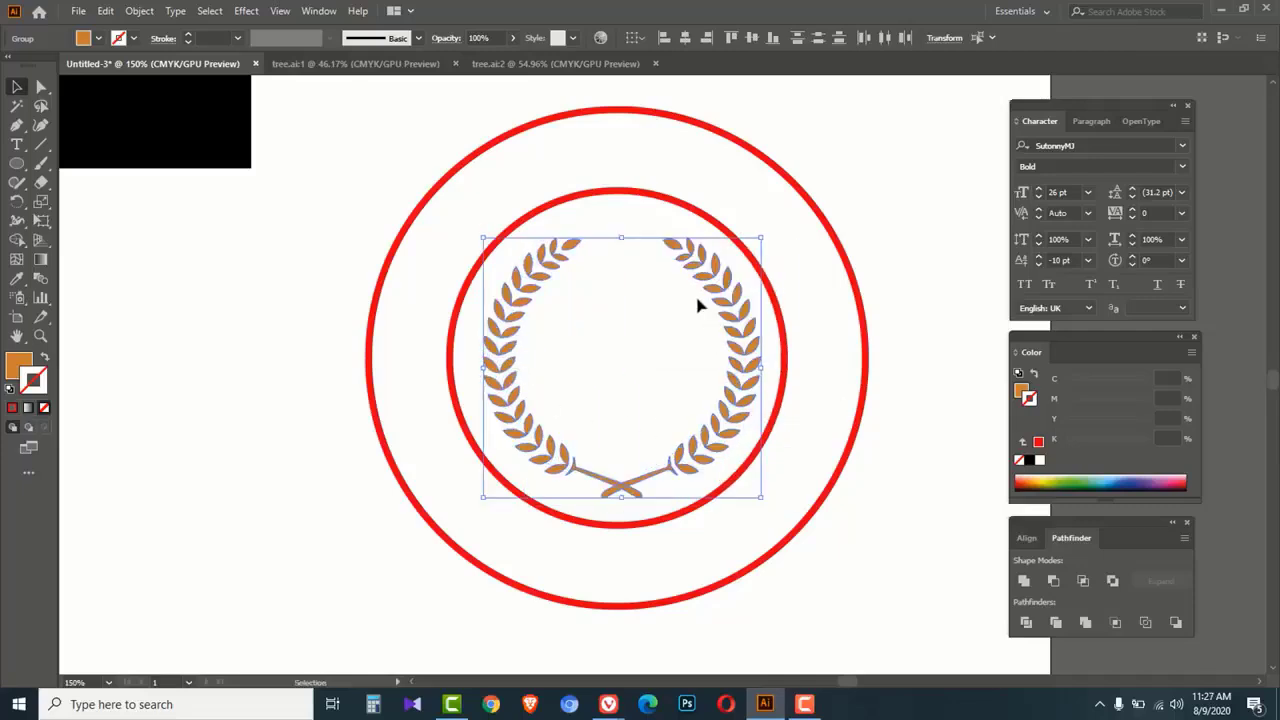
# Step: Recolour the wreath's fill dark green, with cyan and yellow at 100%
pyautogui.click(1023, 391)
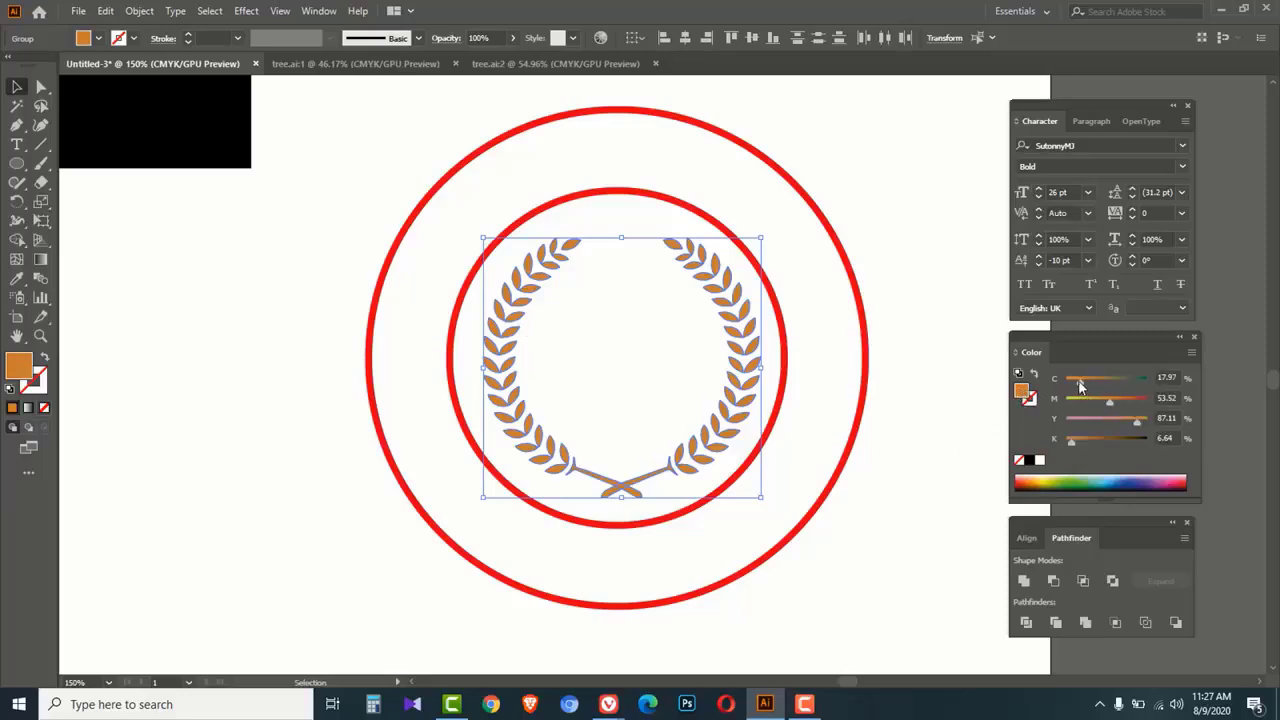
pyautogui.moveTo(1080, 384); pyautogui.dragTo(1150, 425)
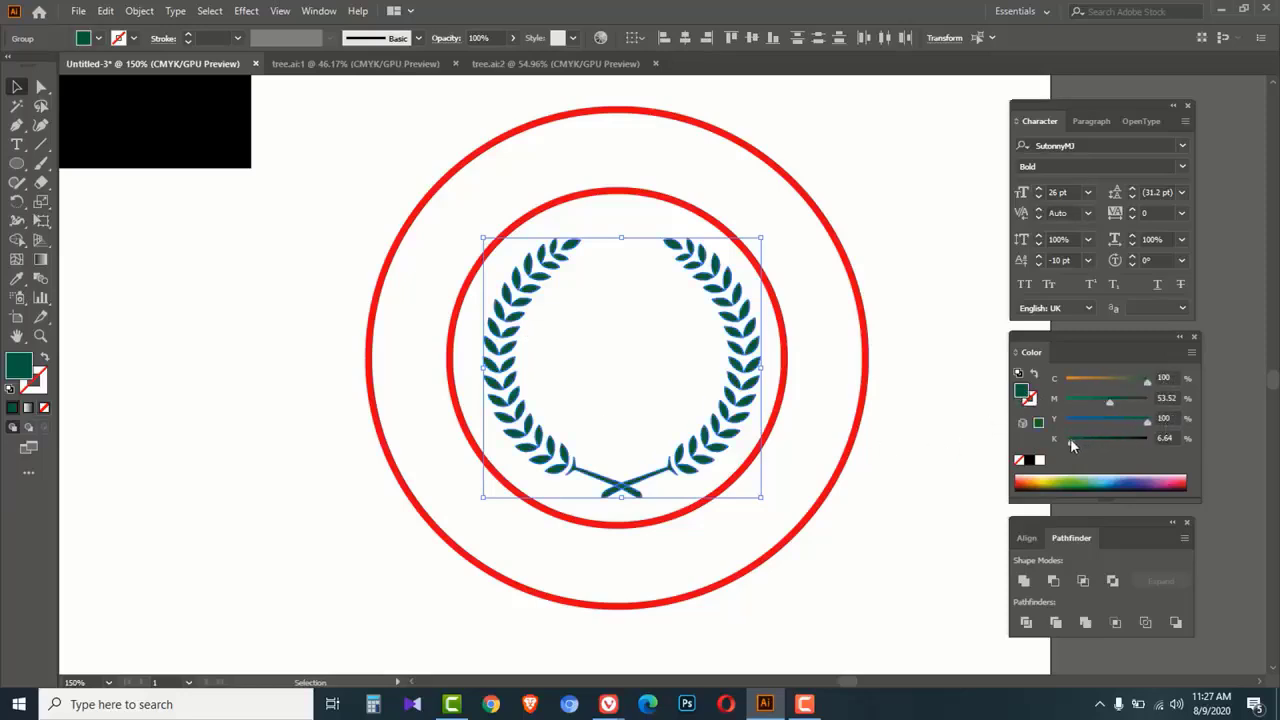
pyautogui.moveTo(1070, 438); pyautogui.dragTo(1108, 405)
# Step: Copy the outer circle, scale it about its centre to about 67 mm, and paste the full-size copy behind it
pyautogui.moveTo(247, 286); pyautogui.dragTo(389, 390)
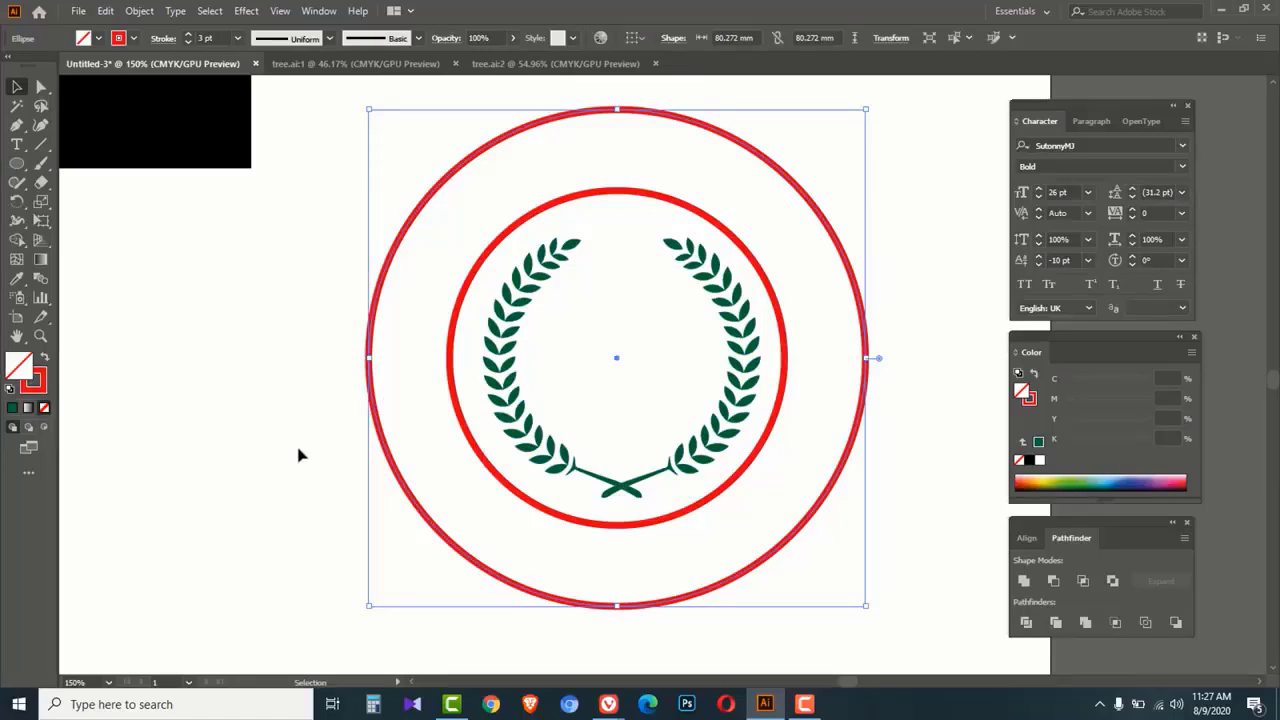
pyautogui.hotkey('ctrl', 'c')
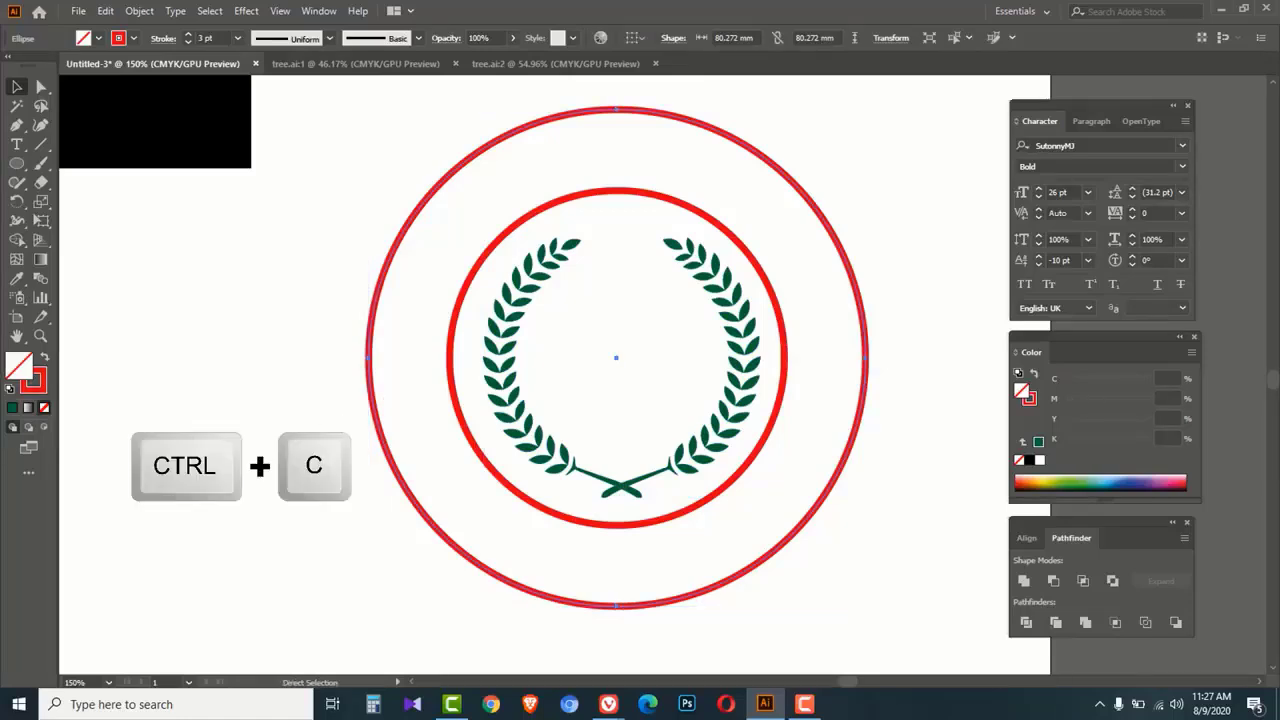
pyautogui.click(368, 392)
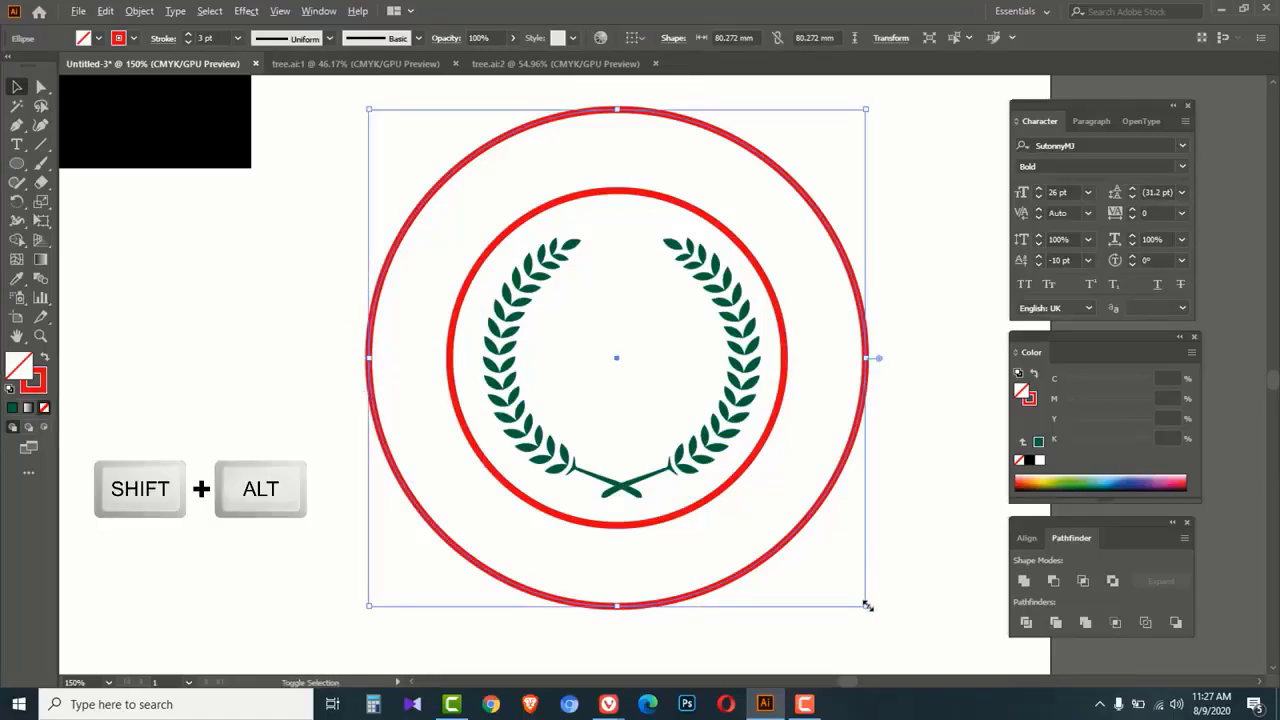
pyautogui.moveTo(866, 605); pyautogui.dragTo(829, 566)
pyautogui.hotkey('ctrl', 'b')
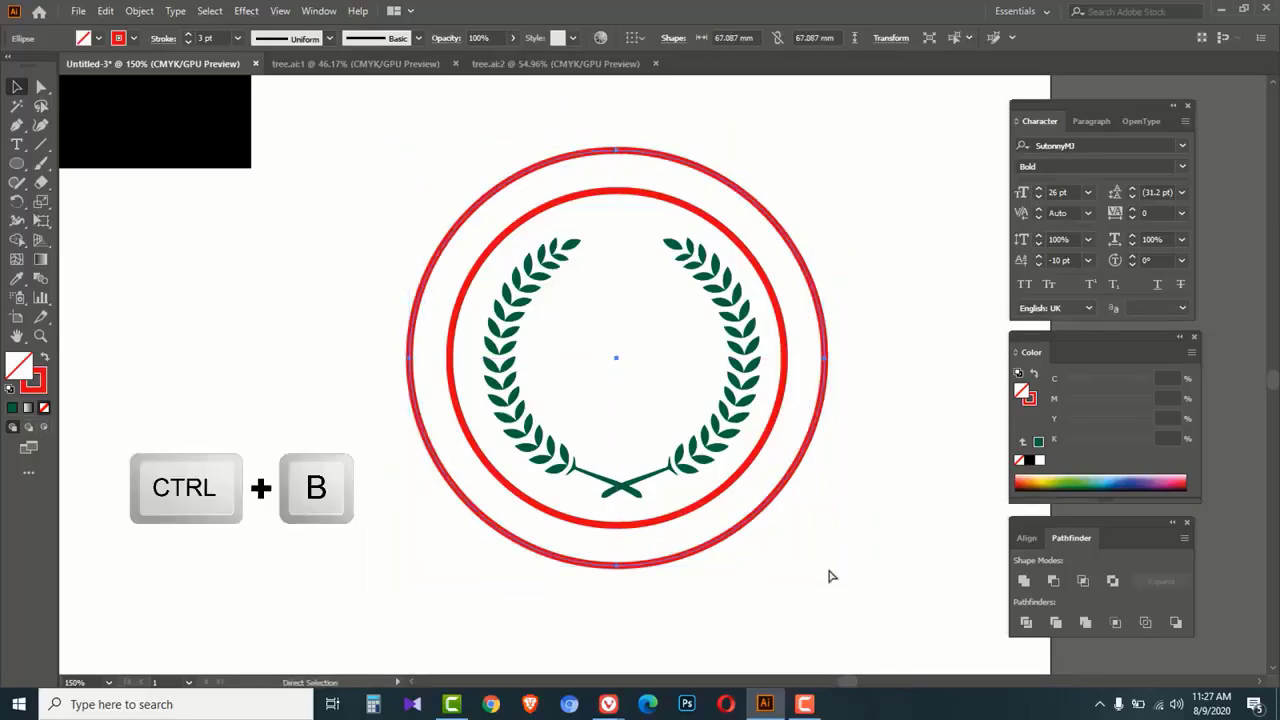
pyautogui.click(913, 480)
# Step: Draw a rectangle about 99 by 16 mm across the lower part of the three circles
pyautogui.click(18, 167)
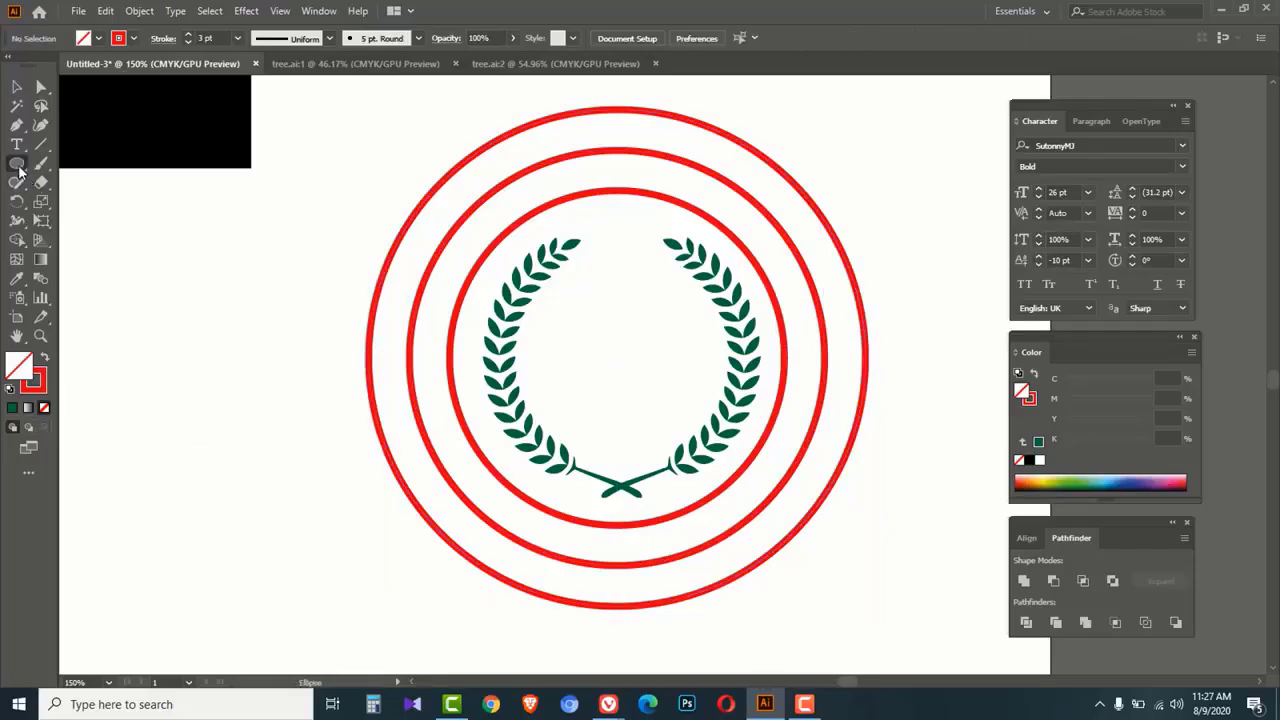
pyautogui.click(18, 167)
pyautogui.click(77, 165)
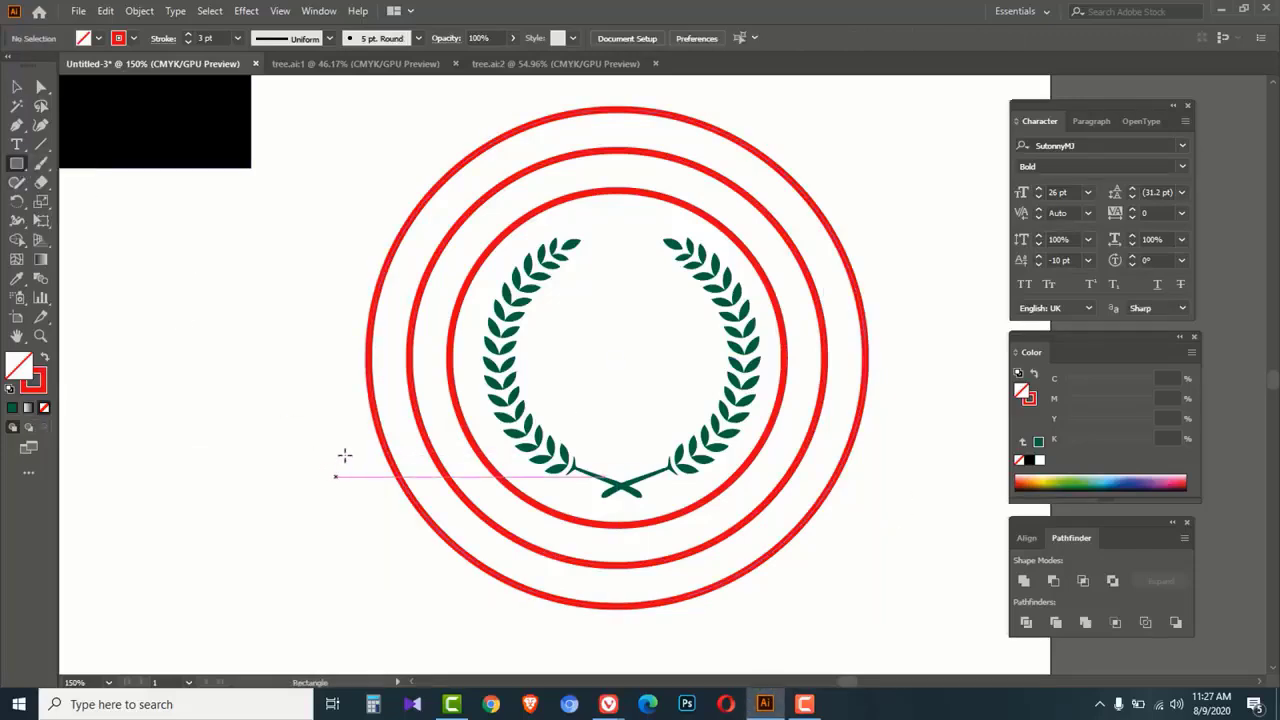
pyautogui.moveTo(300, 400); pyautogui.dragTo(913, 500)
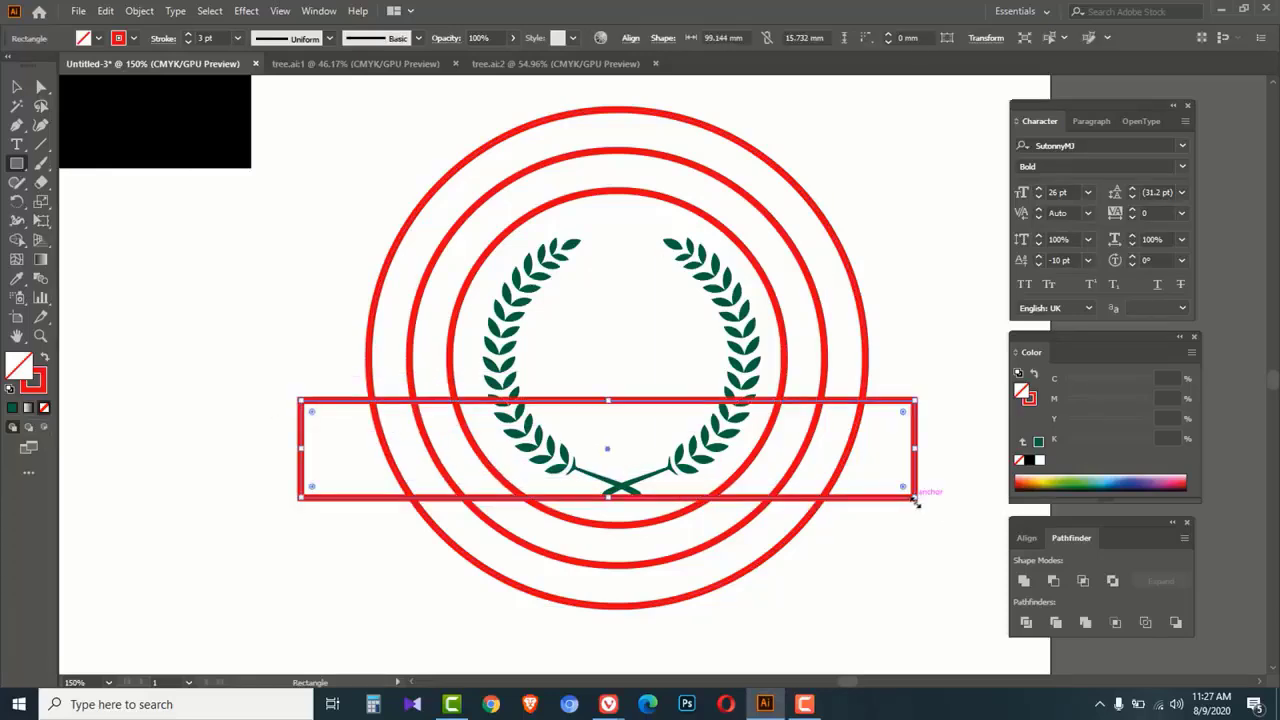
# Step: Divide the rectangle and the middle circle with the Pathfinder Divide operation and ungroup the resulting pieces
pyautogui.click(18, 88)
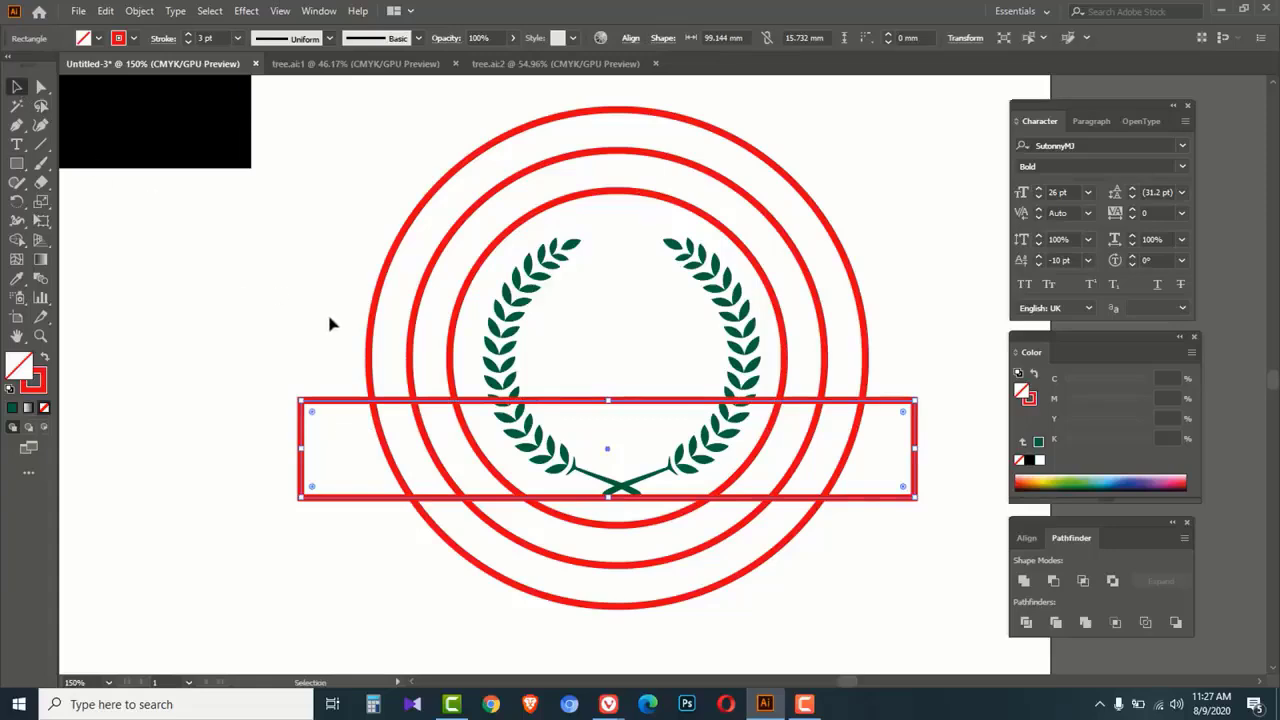
pyautogui.press('shift')
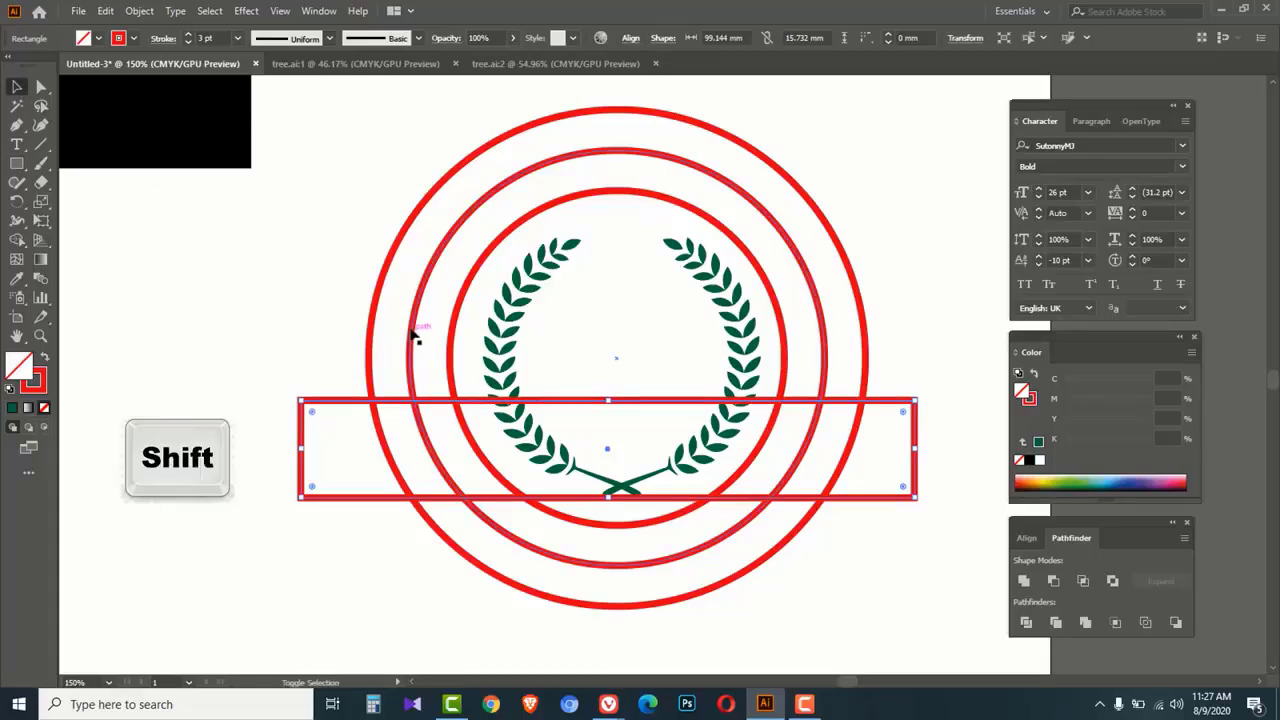
pyautogui.keyDown('shift'); pyautogui.click(414, 334); pyautogui.keyUp('shift')
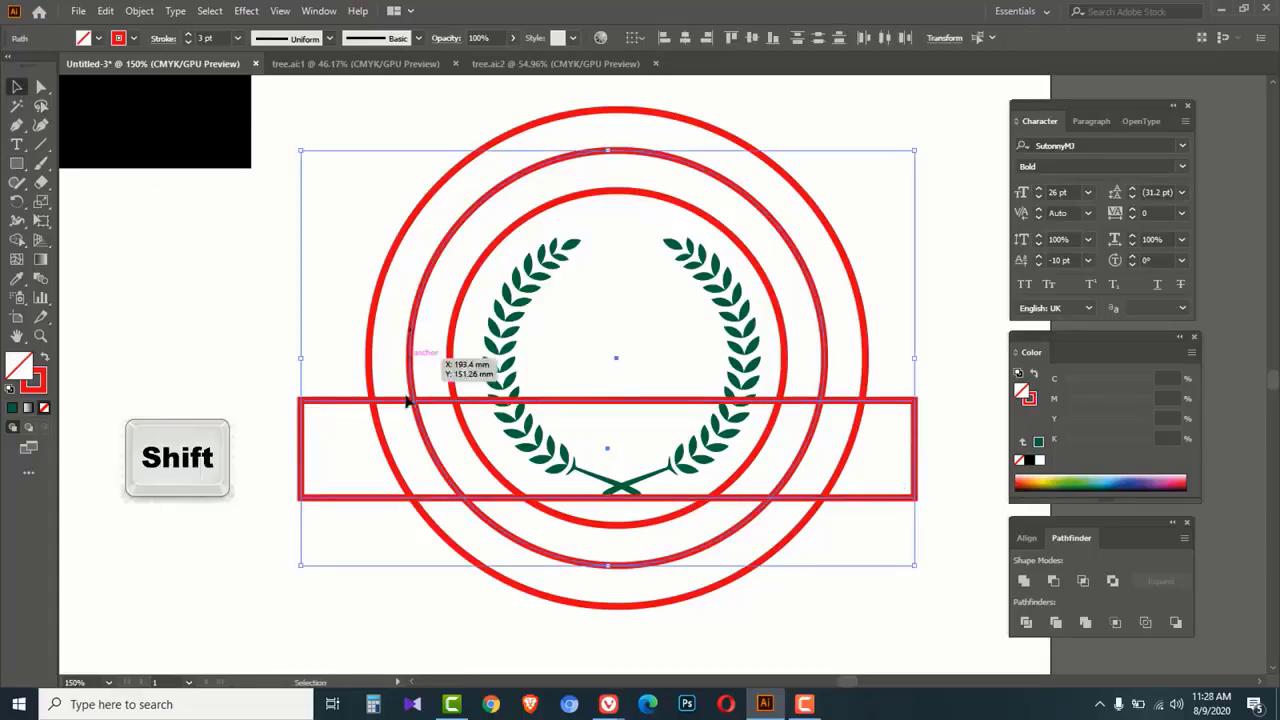
pyautogui.click(1025, 623)
pyautogui.rightClick(175, 340)
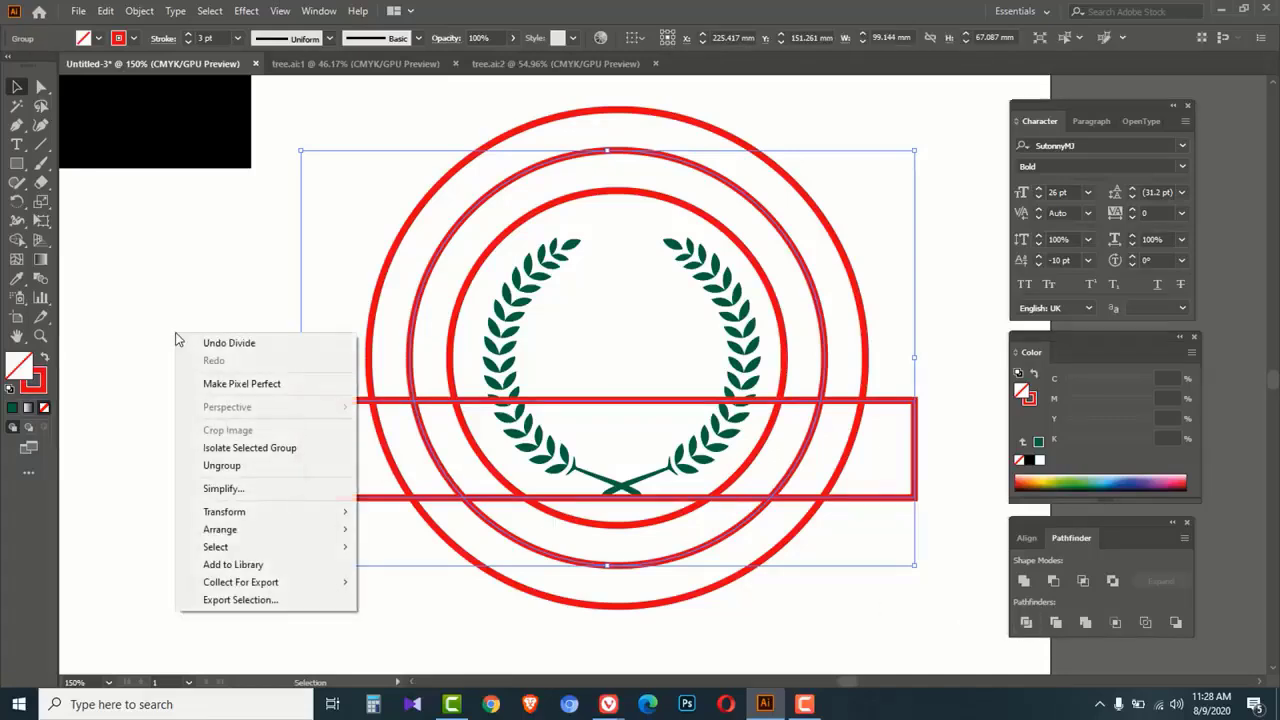
pyautogui.click(222, 465)
pyautogui.click(200, 412)
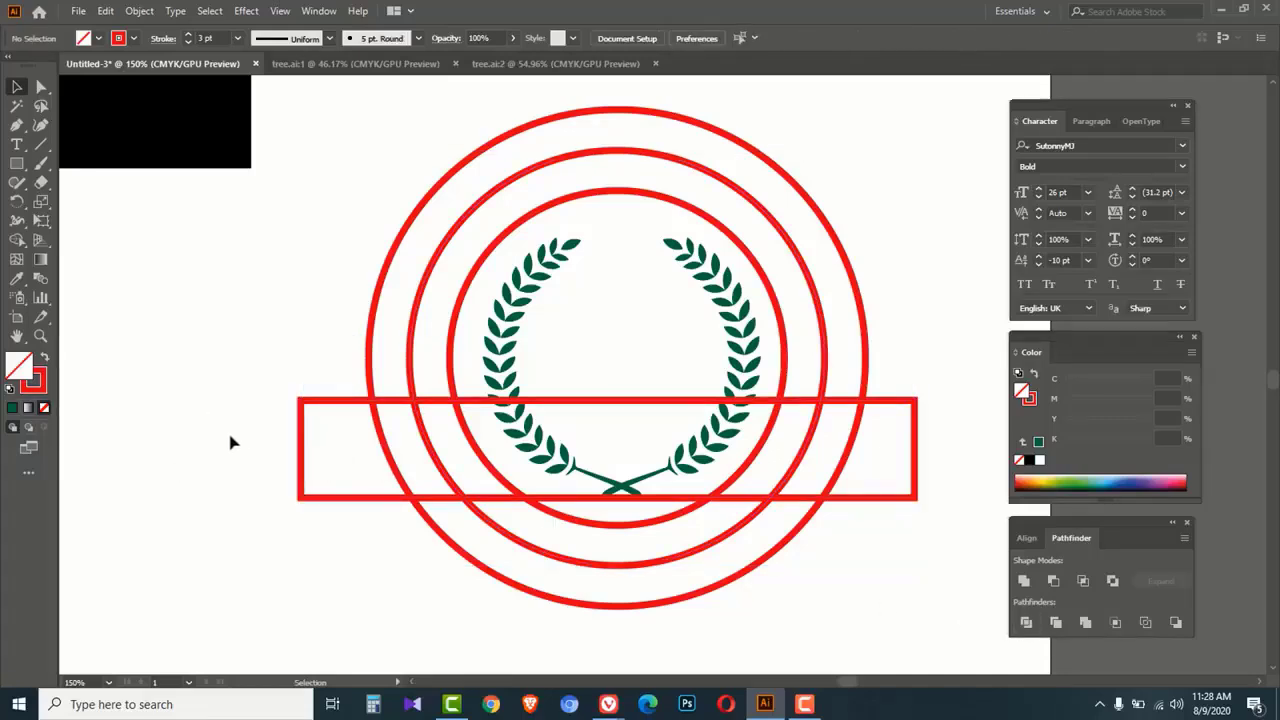
# Step: Delete the three divided banner pieces to the left, inside and right of the middle circle
pyautogui.moveTo(230, 442); pyautogui.dragTo(322, 474)
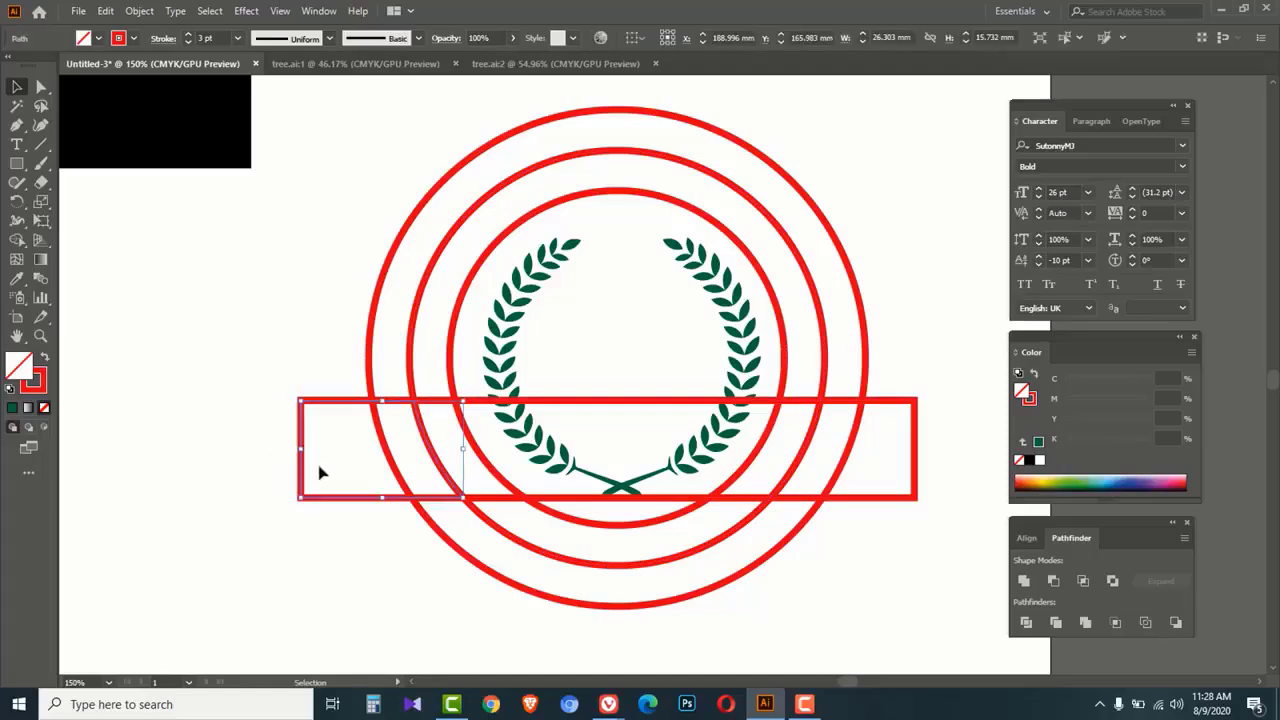
pyautogui.click(322, 474)
pyautogui.click(425, 455)
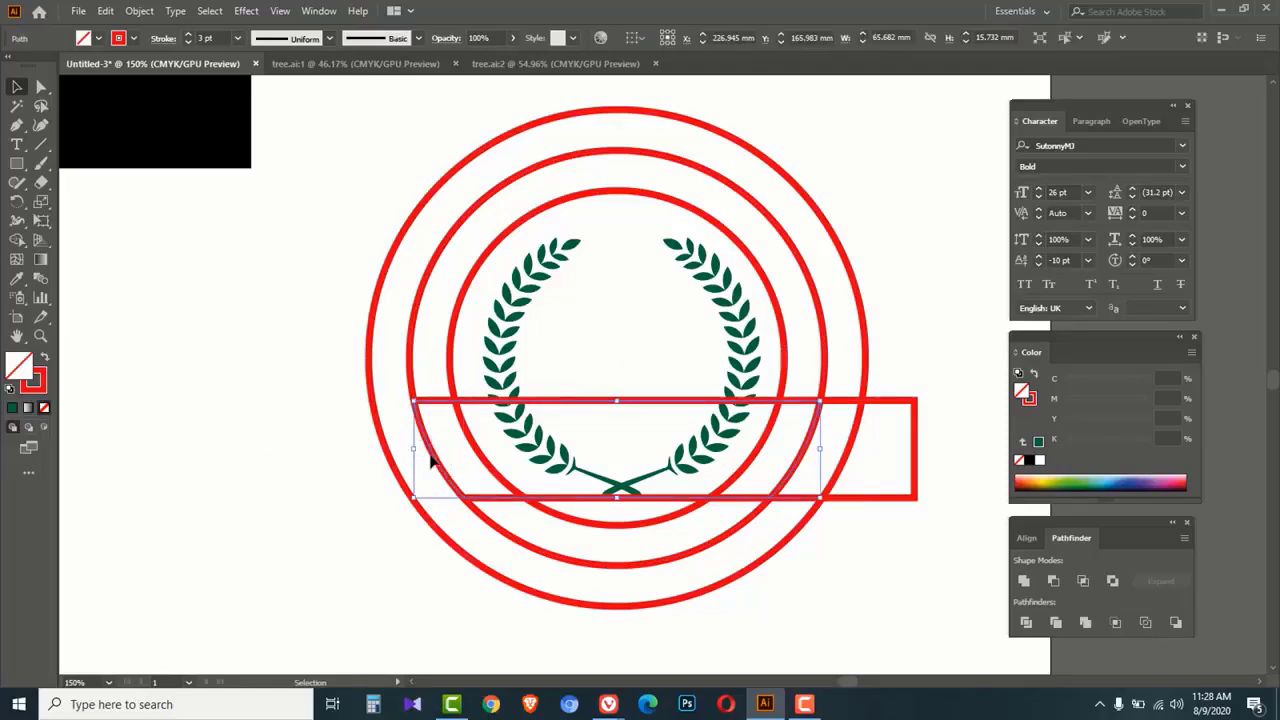
pyautogui.press('Delete')
pyautogui.moveTo(928, 438); pyautogui.dragTo(884, 457)
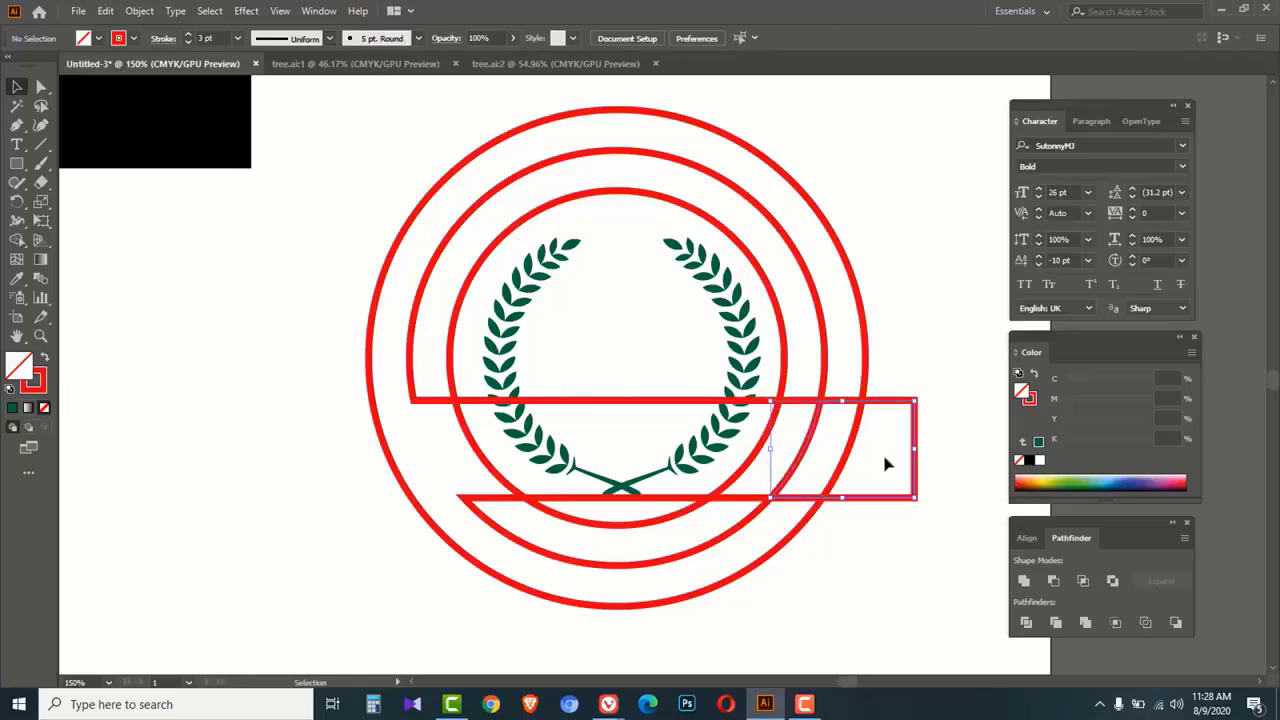
pyautogui.press('Delete')
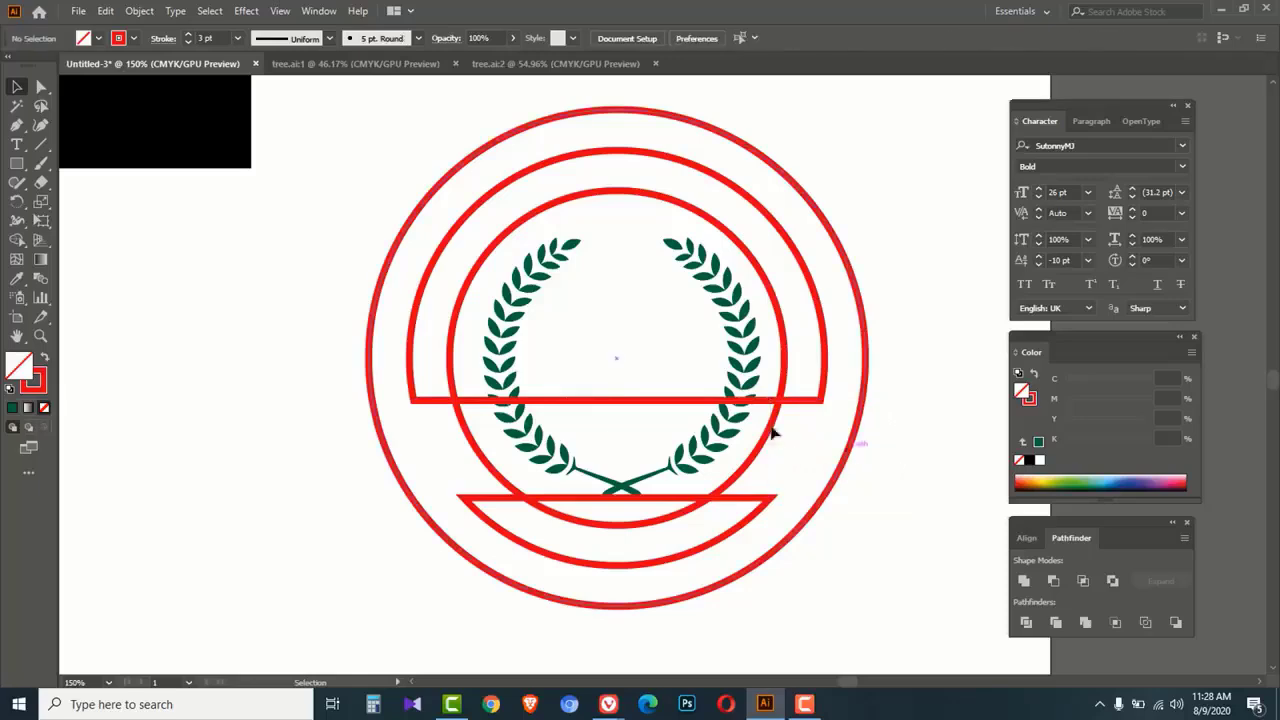
# Step: Delete the straight edges of the remaining upper and lower middle-circle pieces to leave two open arcs
pyautogui.moveTo(41, 87); pyautogui.dragTo(99, 87)
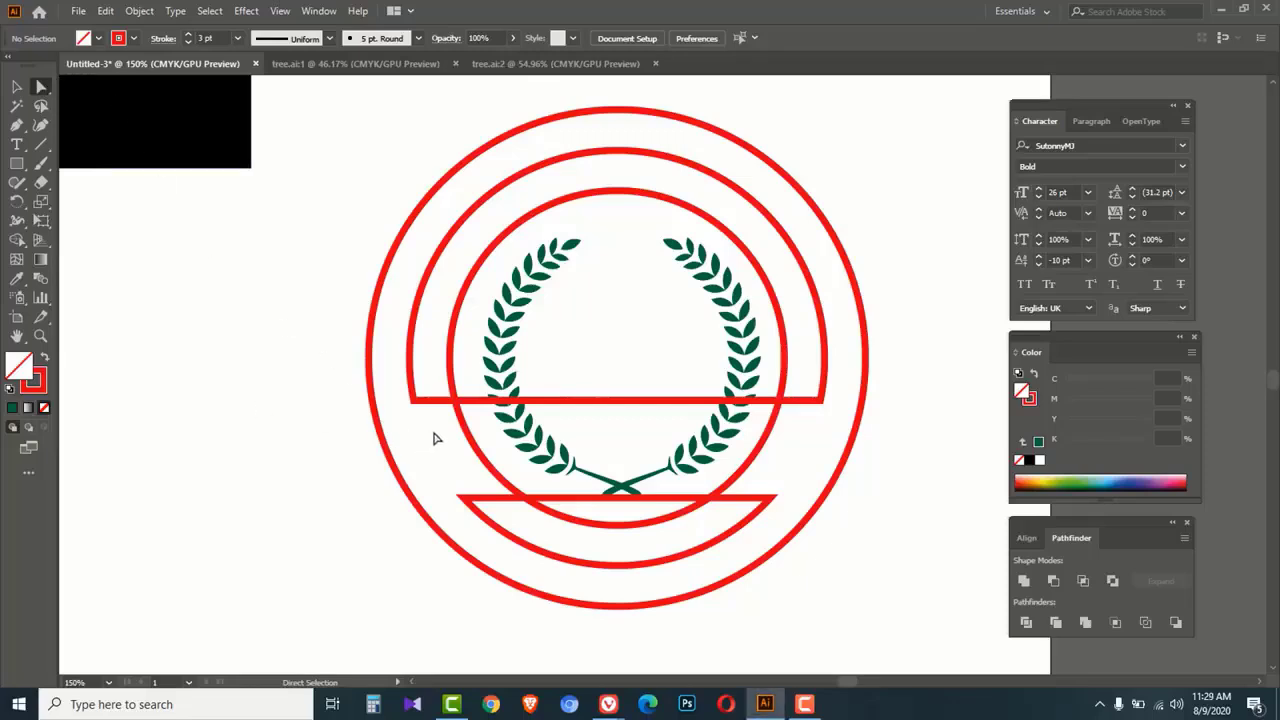
pyautogui.click(429, 399)
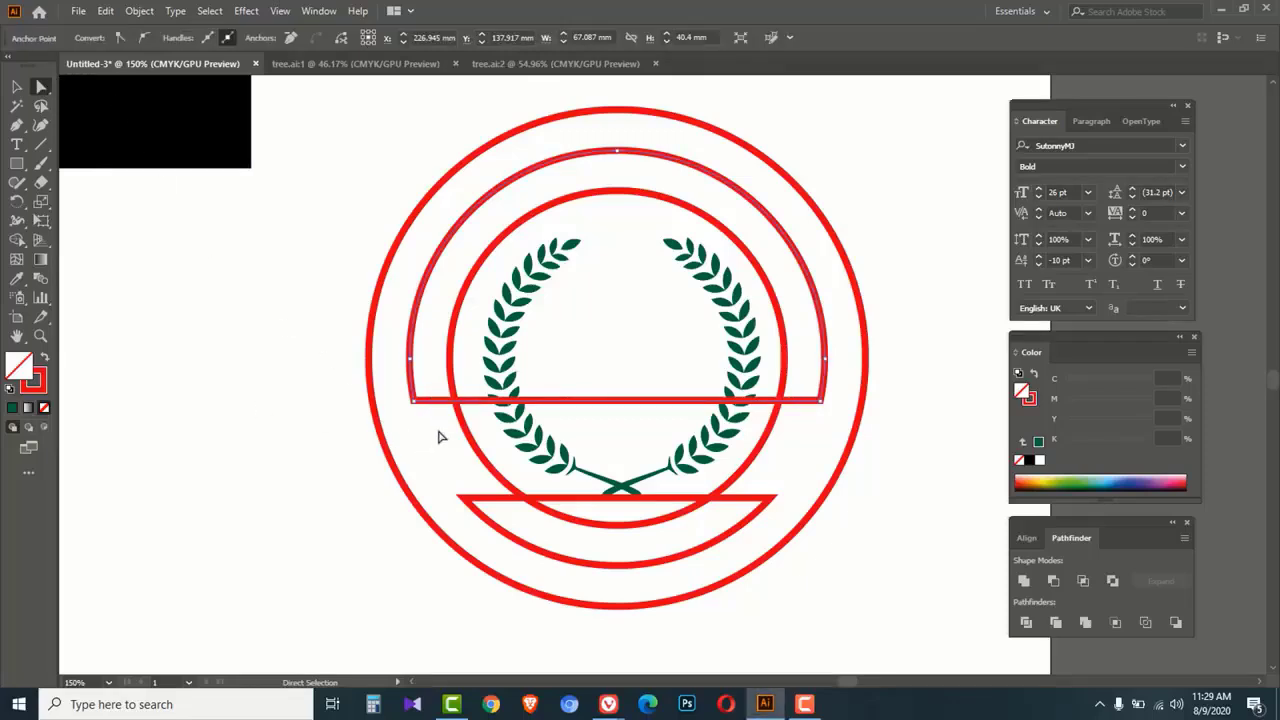
pyautogui.press('Delete')
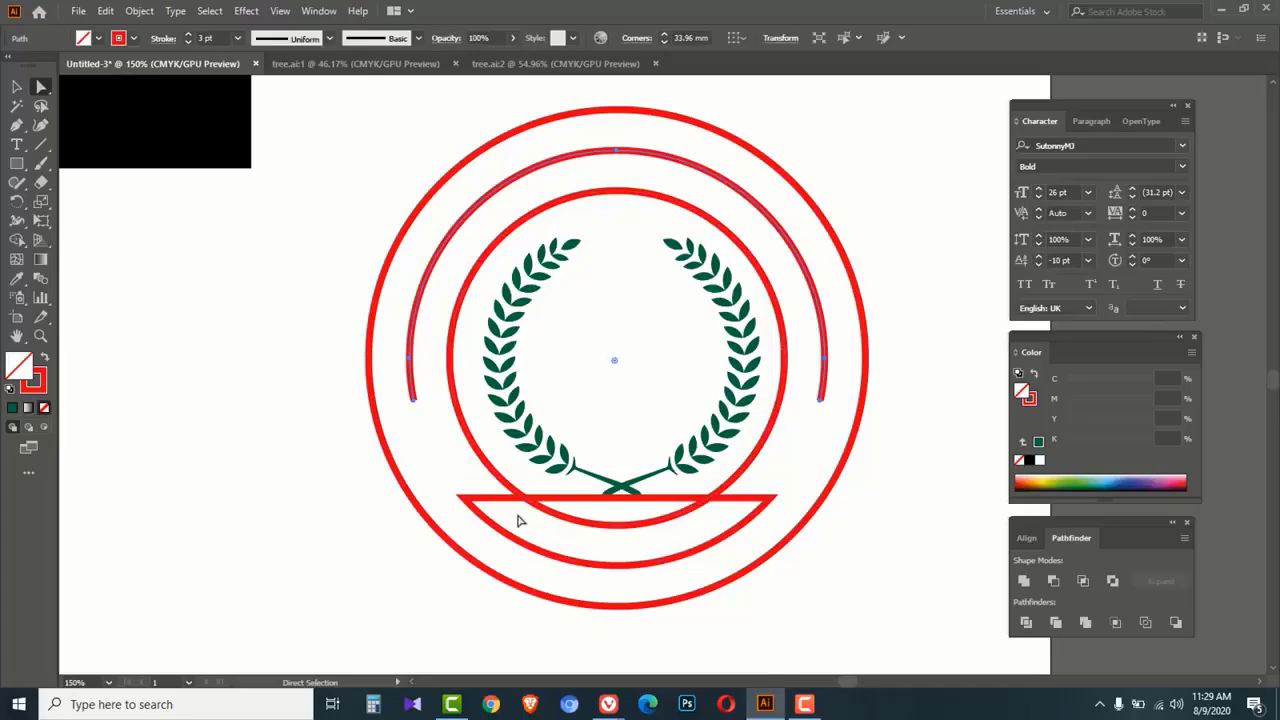
pyautogui.click(488, 498)
pyautogui.press('Delete')
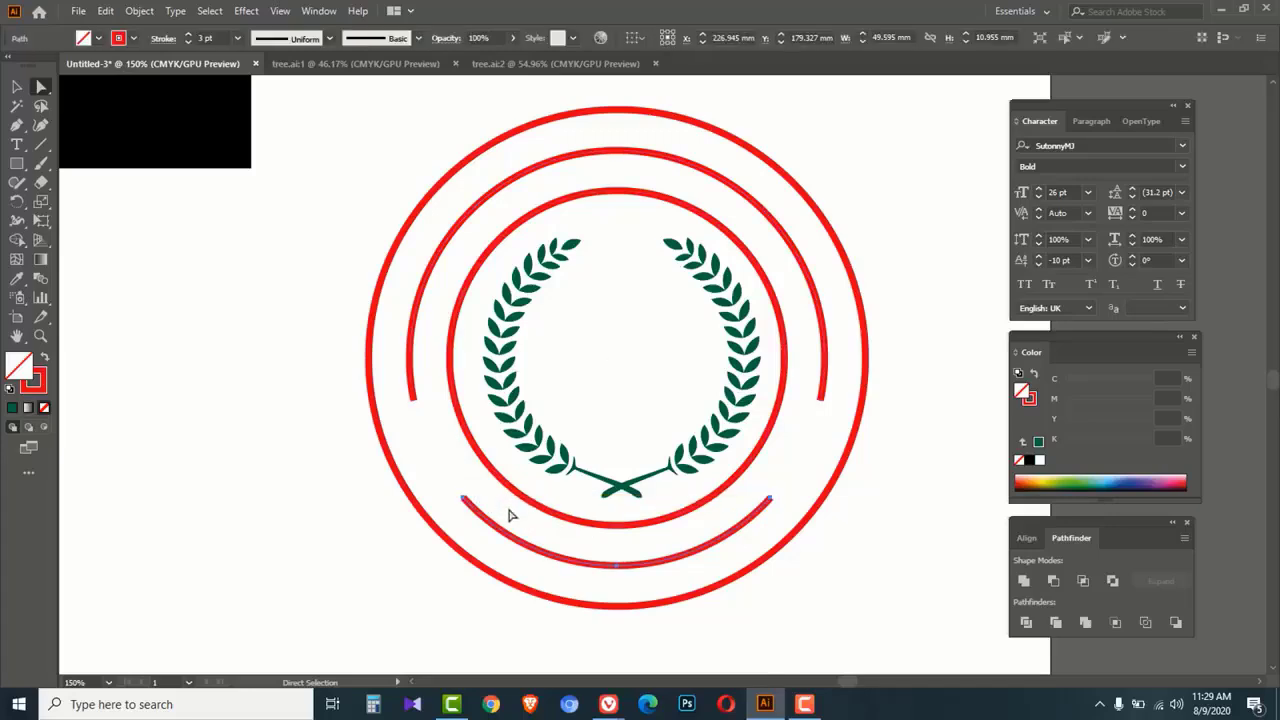
pyautogui.press('v')
pyautogui.click(509, 514)
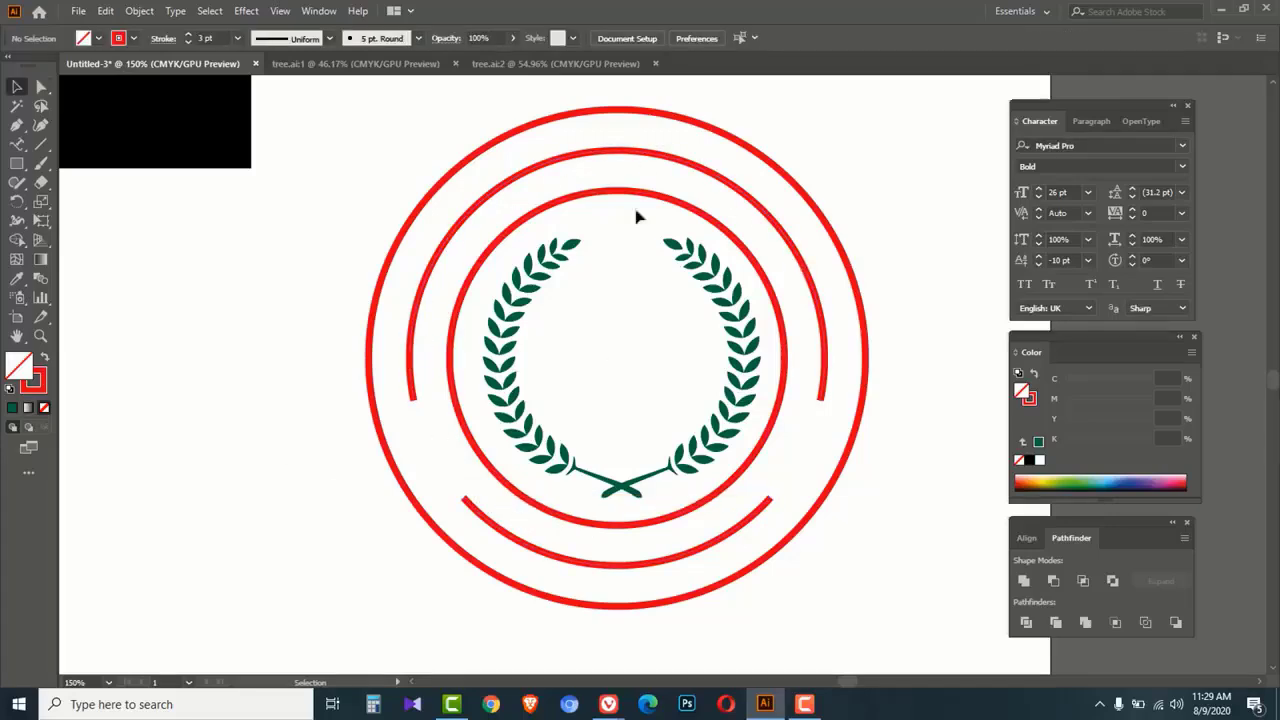
# Step: Set the Type on a Path tool's font to SutonnyMJ and switch the keyboard input to Bijoy Classic
pyautogui.click(17, 144)
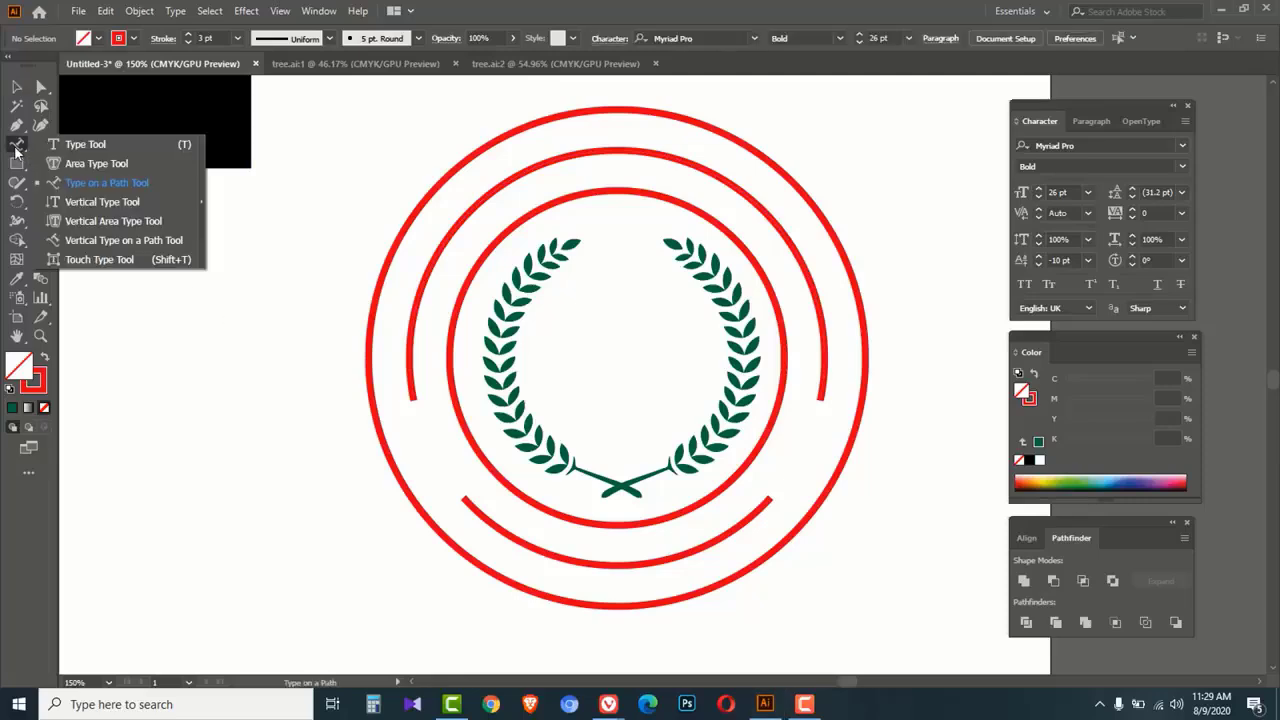
pyautogui.click(122, 188)
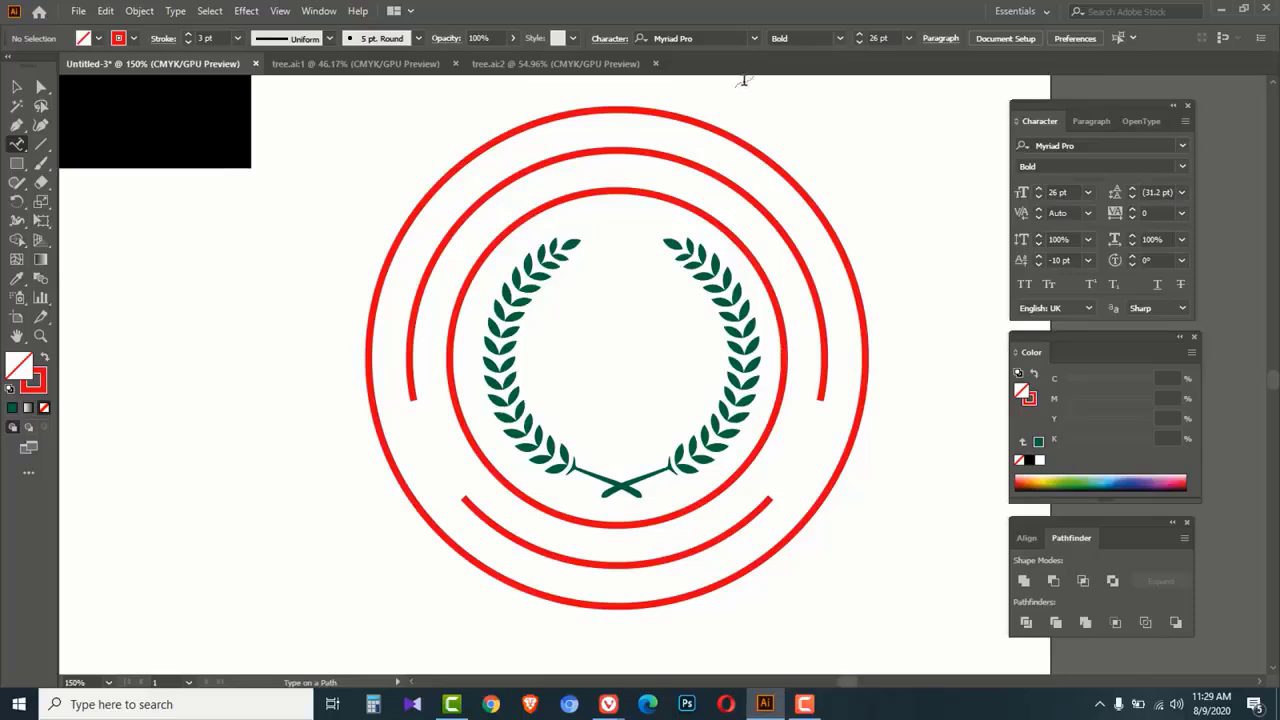
pyautogui.click(754, 39)
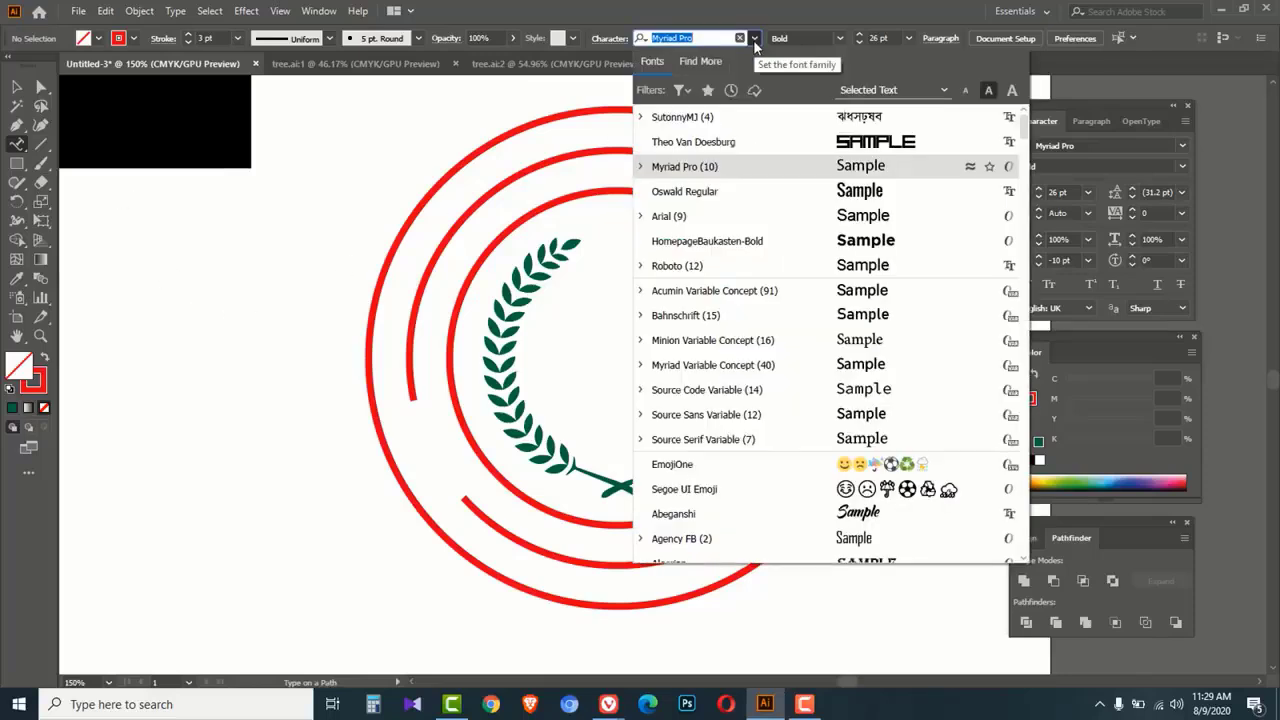
pyautogui.click(703, 120)
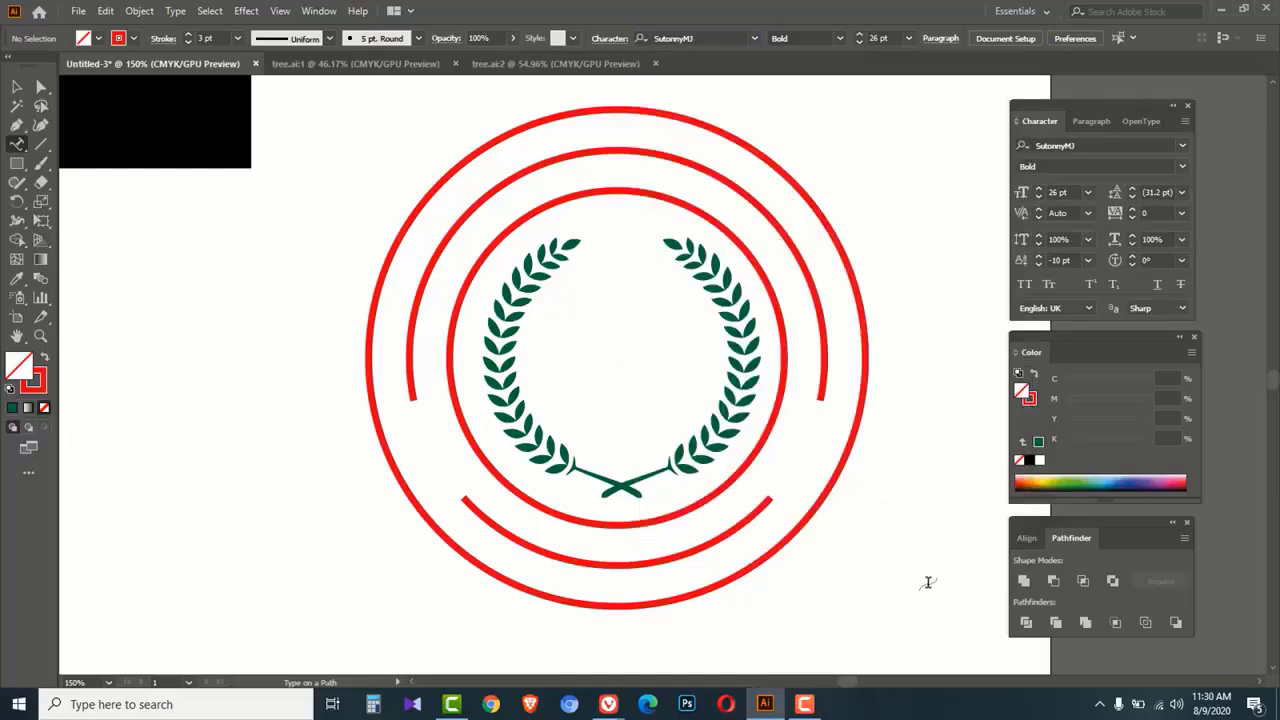
pyautogui.click(1099, 705)
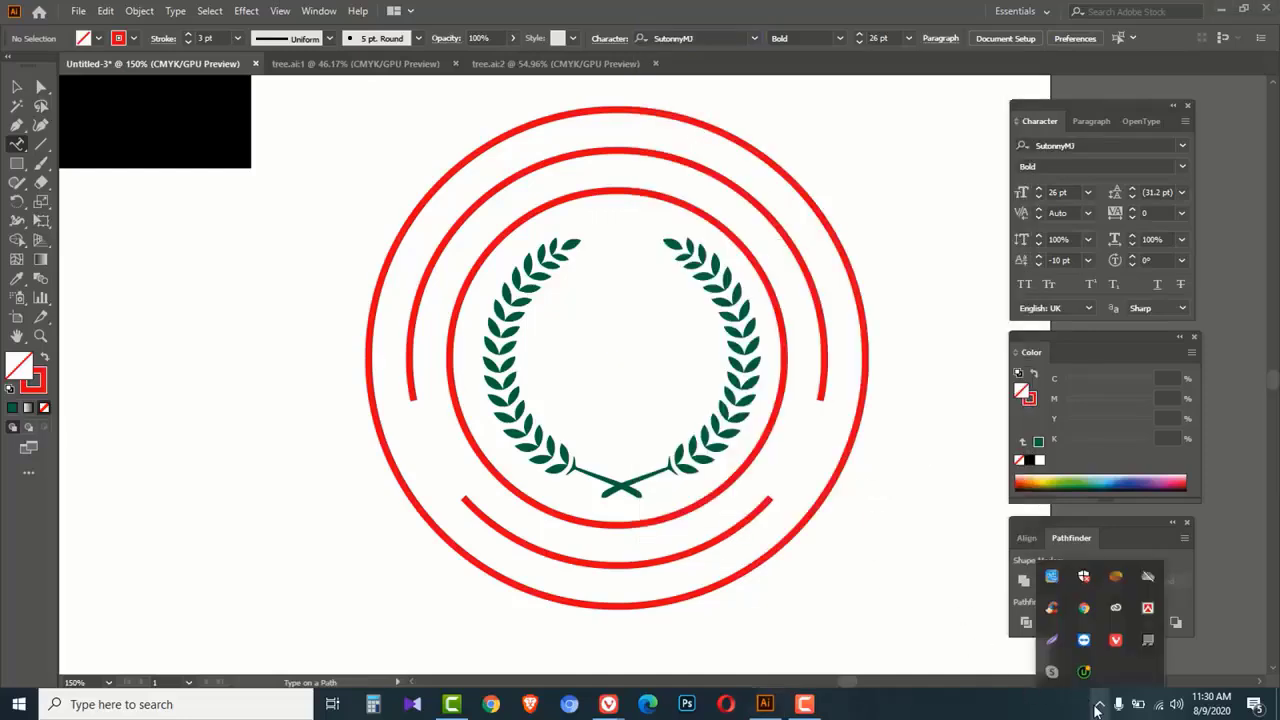
pyautogui.rightClick(1150, 610)
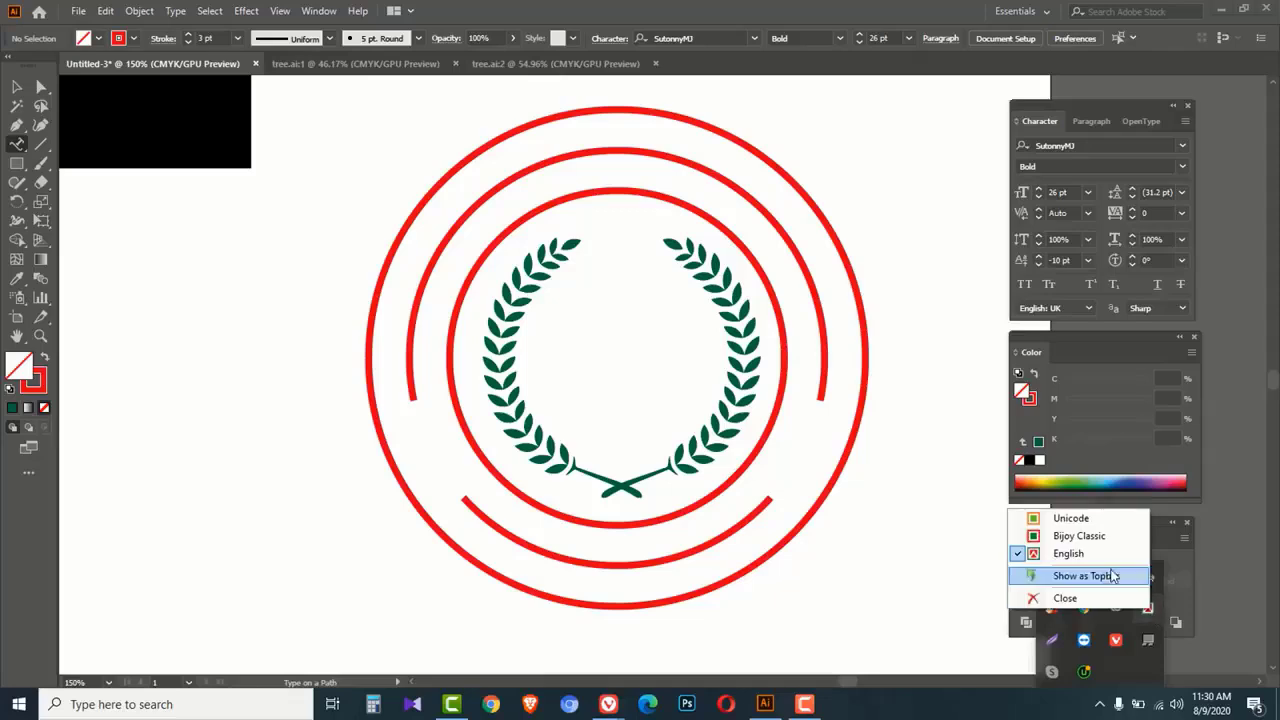
pyautogui.click(1081, 541)
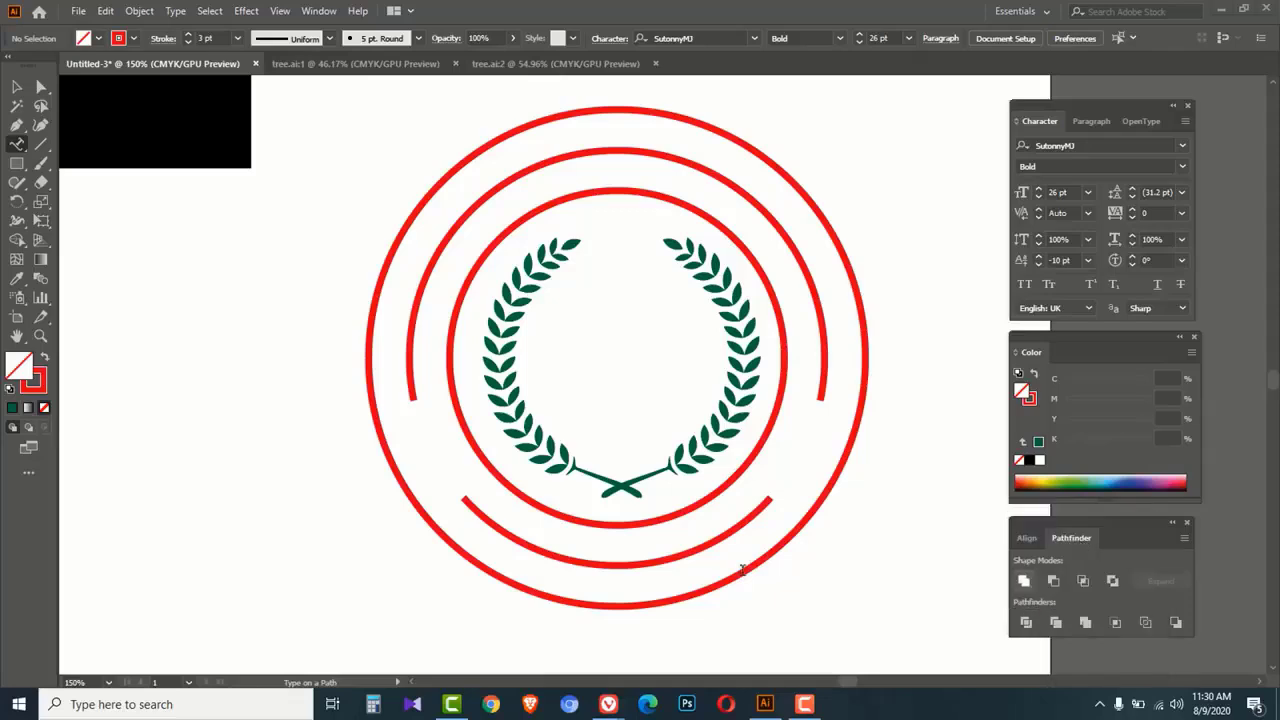
# Step: Add path text along the upper arc, beginning with "শেরপুর মেমোরি"
pyautogui.click(545, 158)
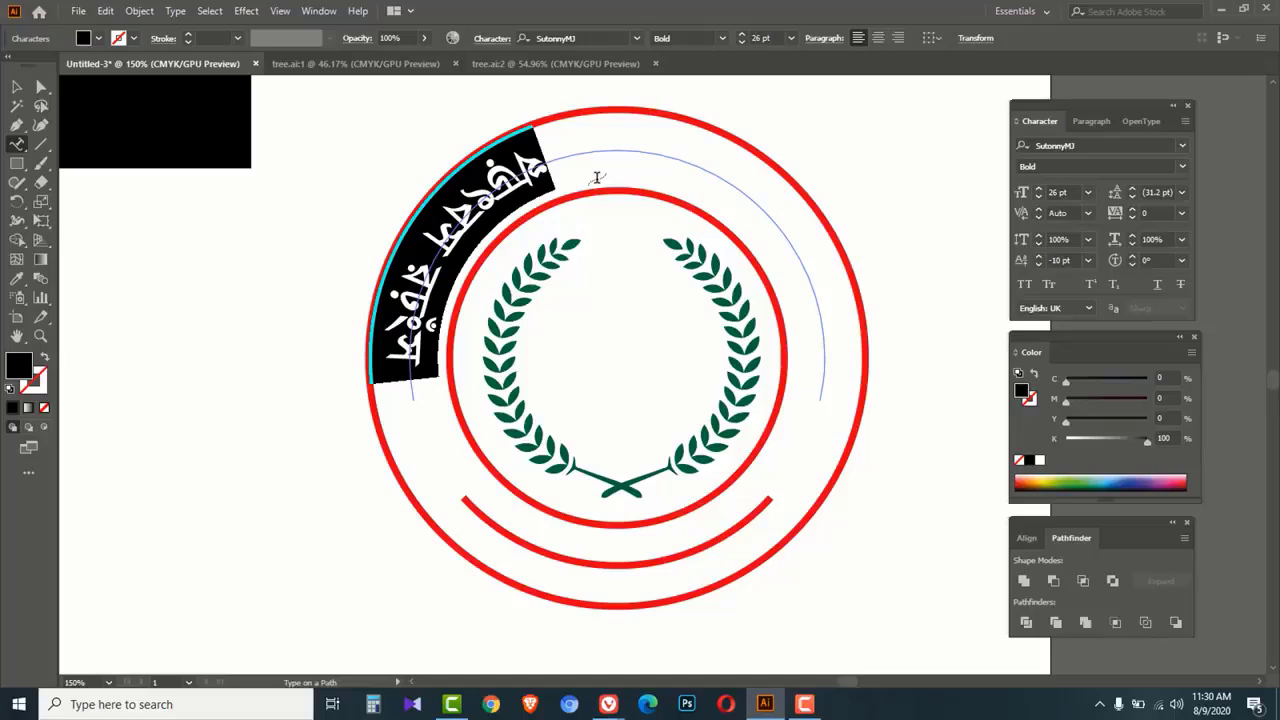
pyautogui.write('তশরপুর ')
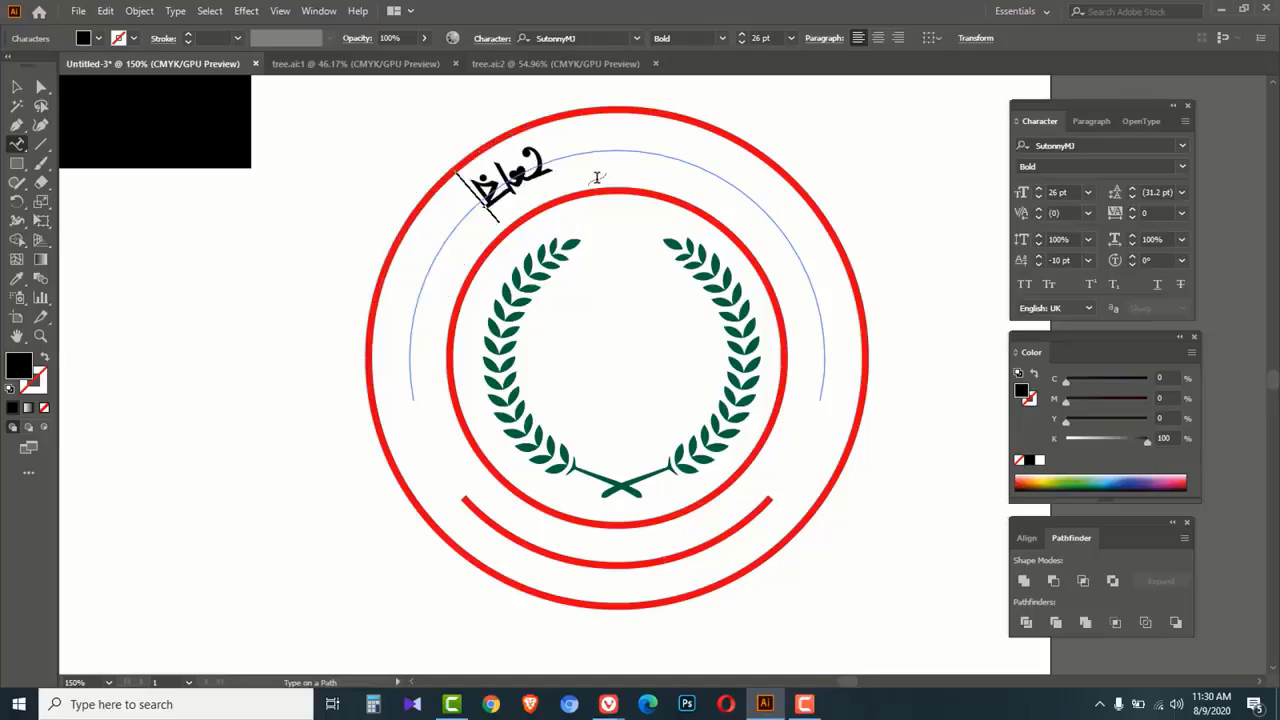
pyautogui.write('শ')
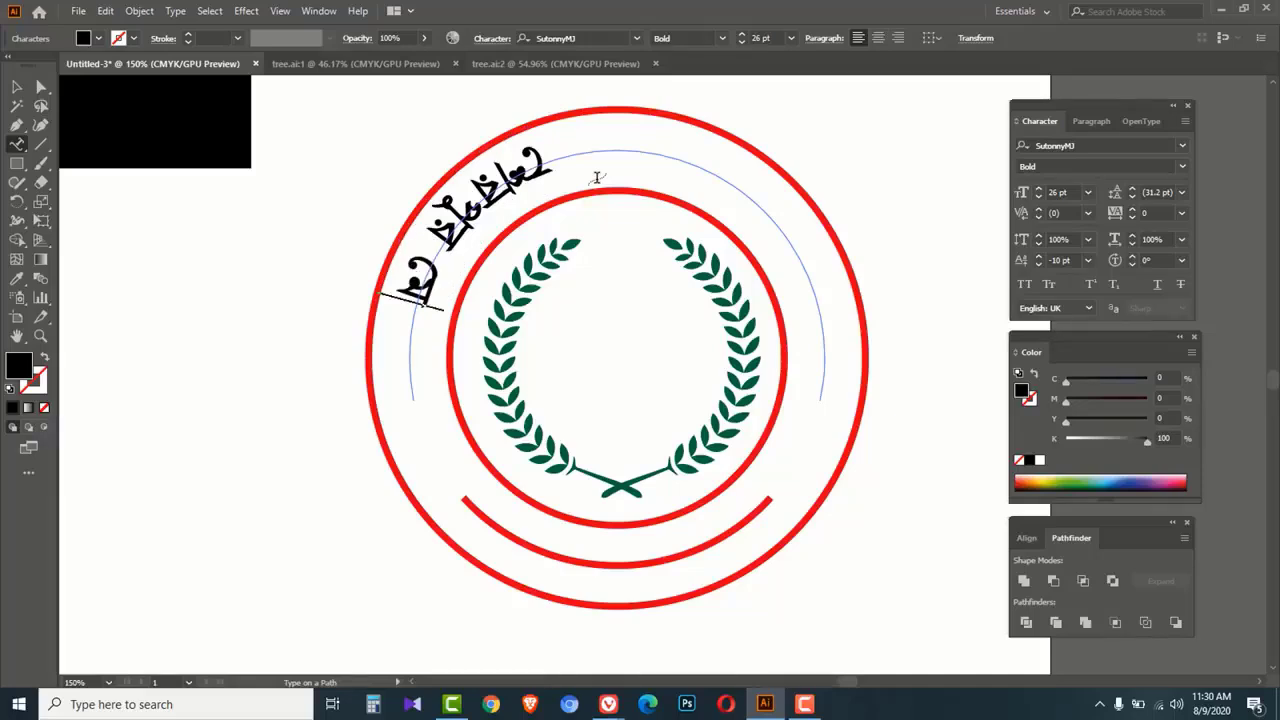
pyautogui.write('মোরি')
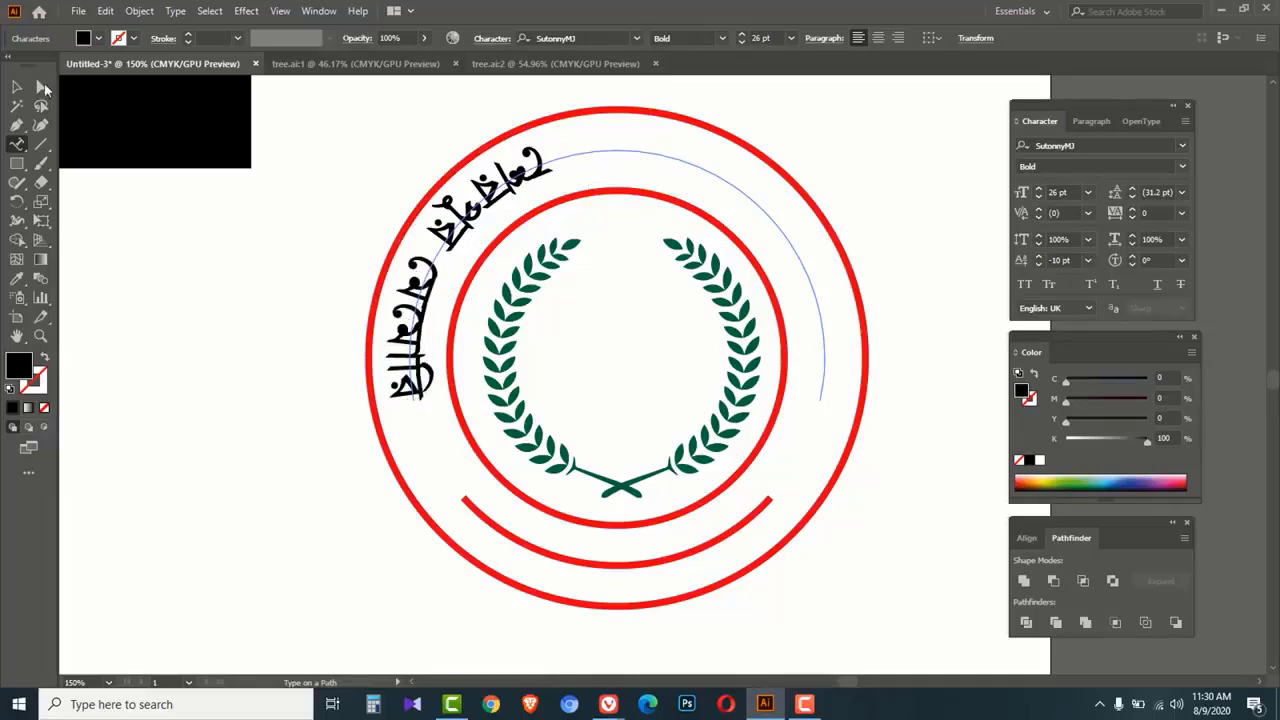
pyautogui.click(15, 93)
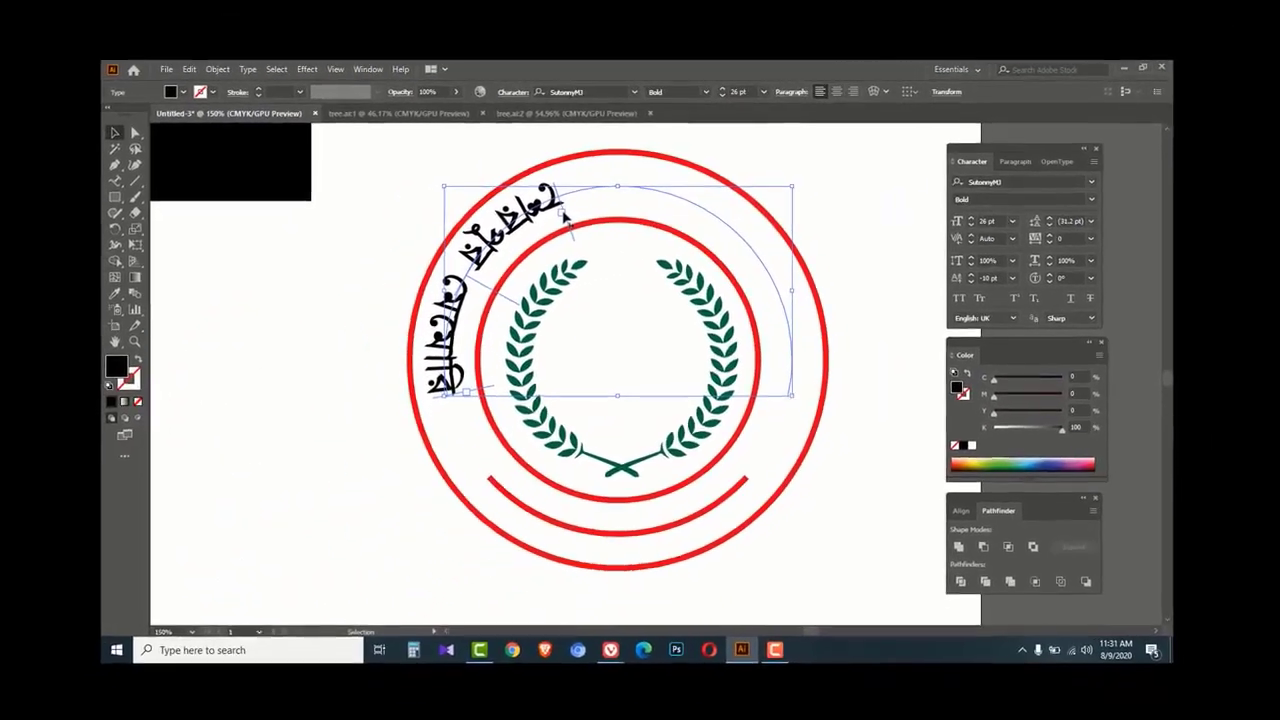
# Step: Extend the text range along the upper arc and complete the wording to read "শেরপুর মেমোরিয়াল পাবলিক স্কুল"
pyautogui.moveTo(586, 211); pyautogui.dragTo(774, 334)
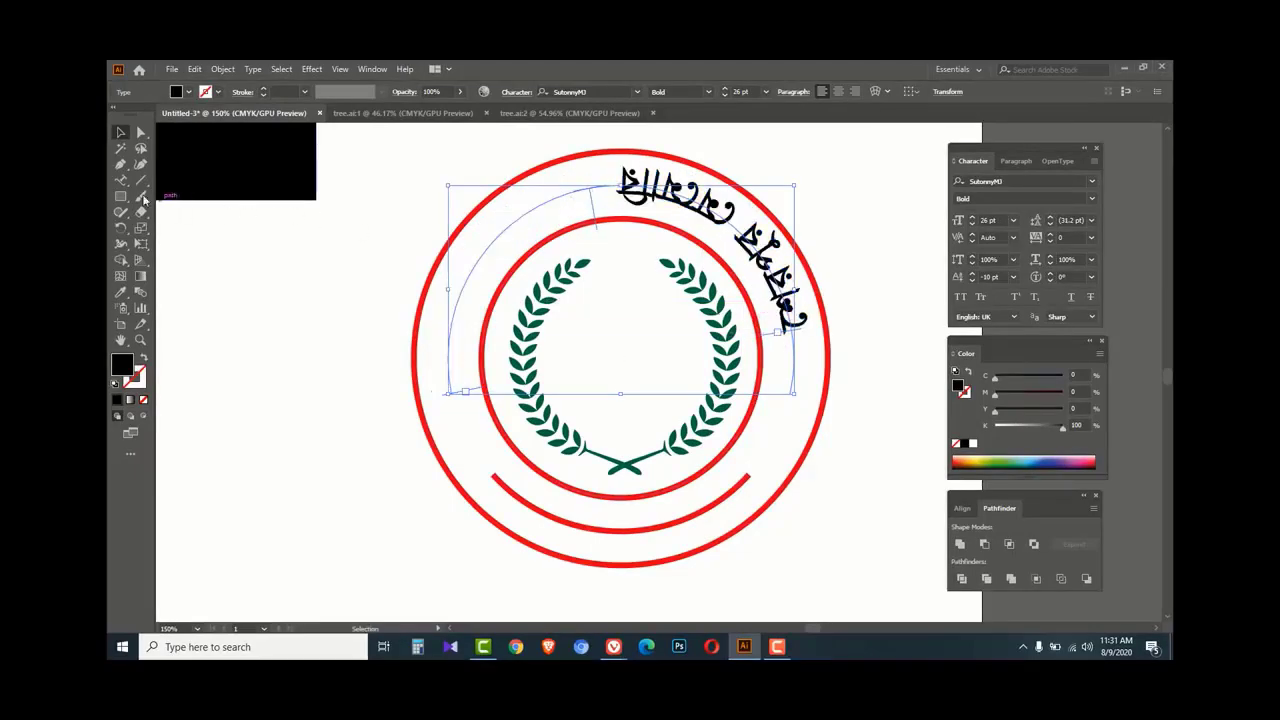
pyautogui.click(633, 180)
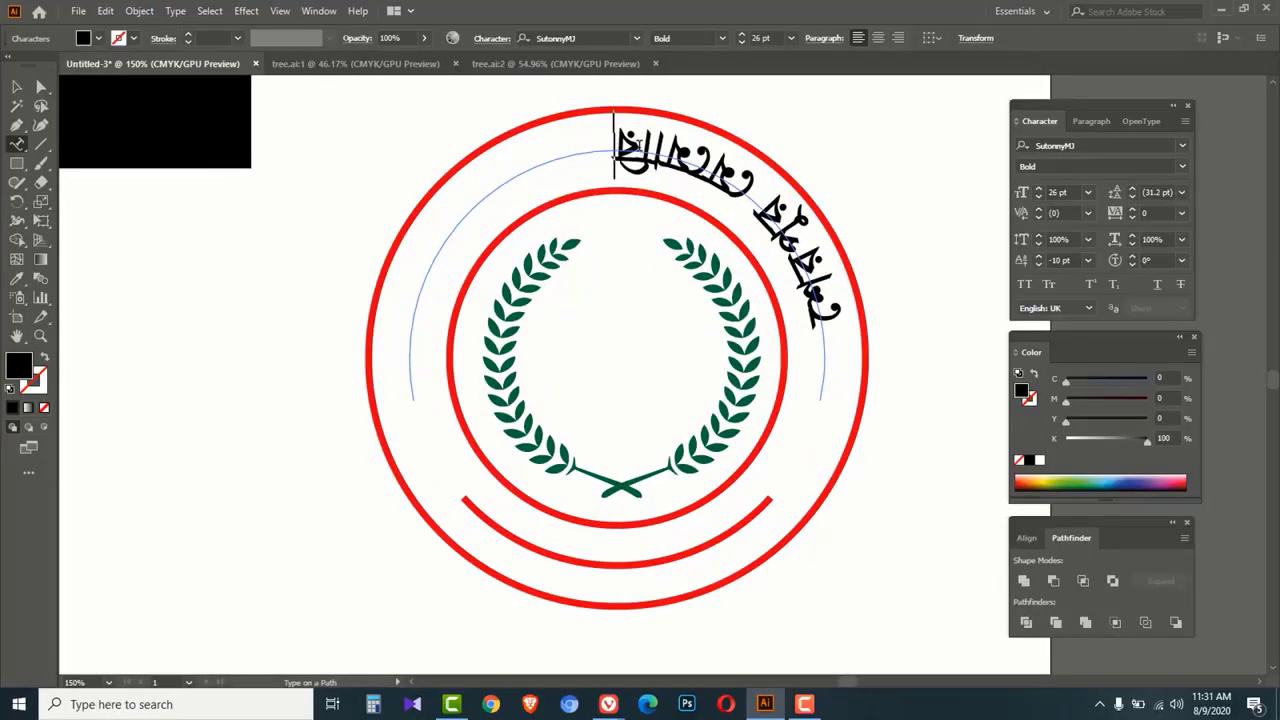
pyautogui.write('রান')
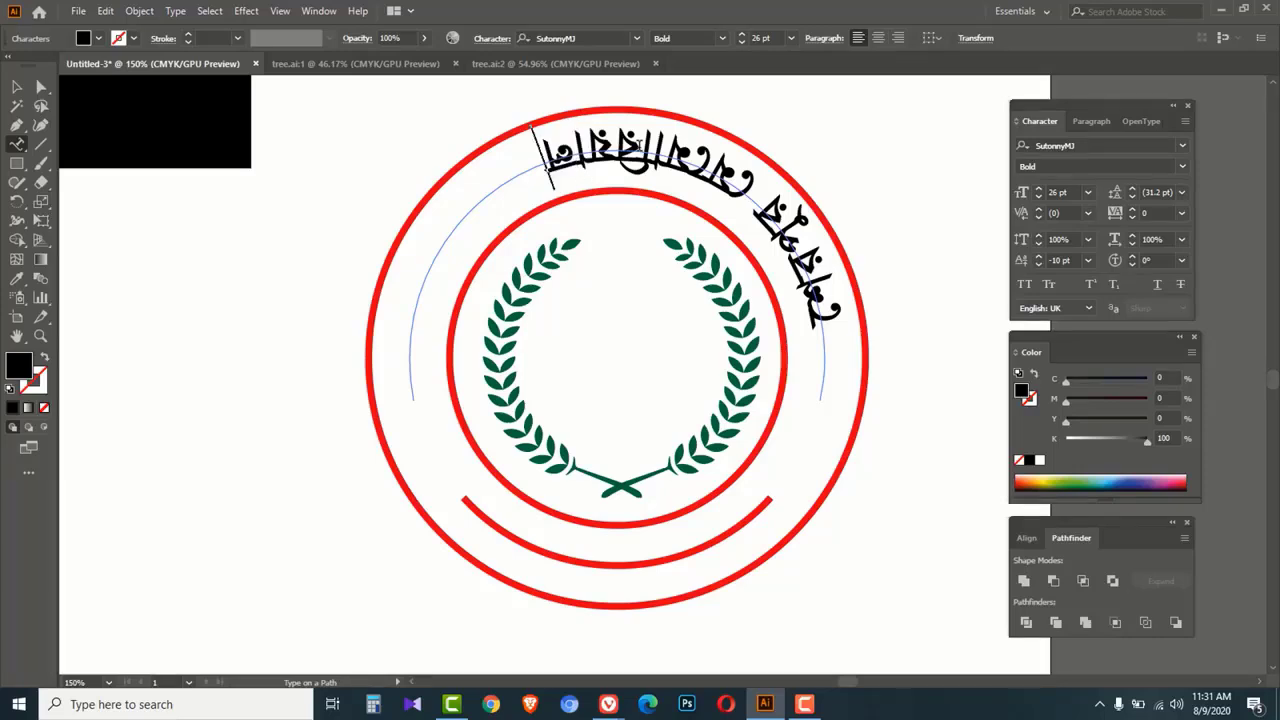
pyautogui.write(' তাবতিক')
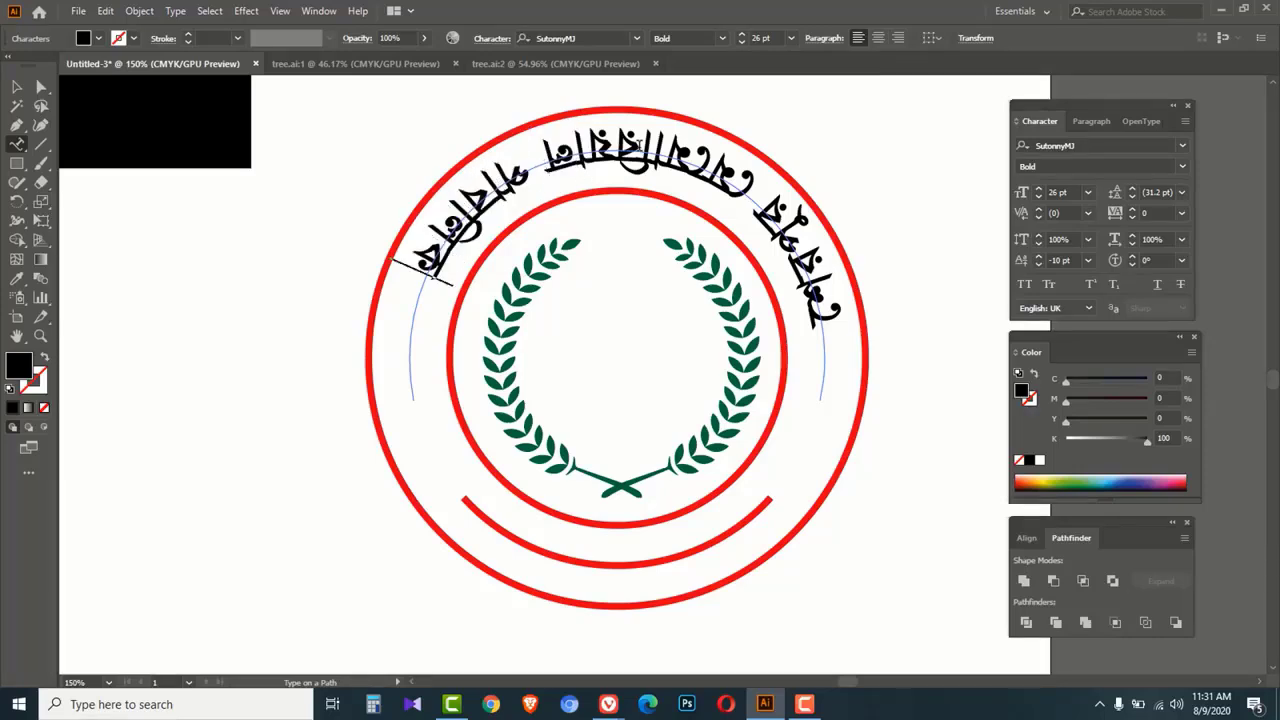
pyautogui.write(' ঢাকা')
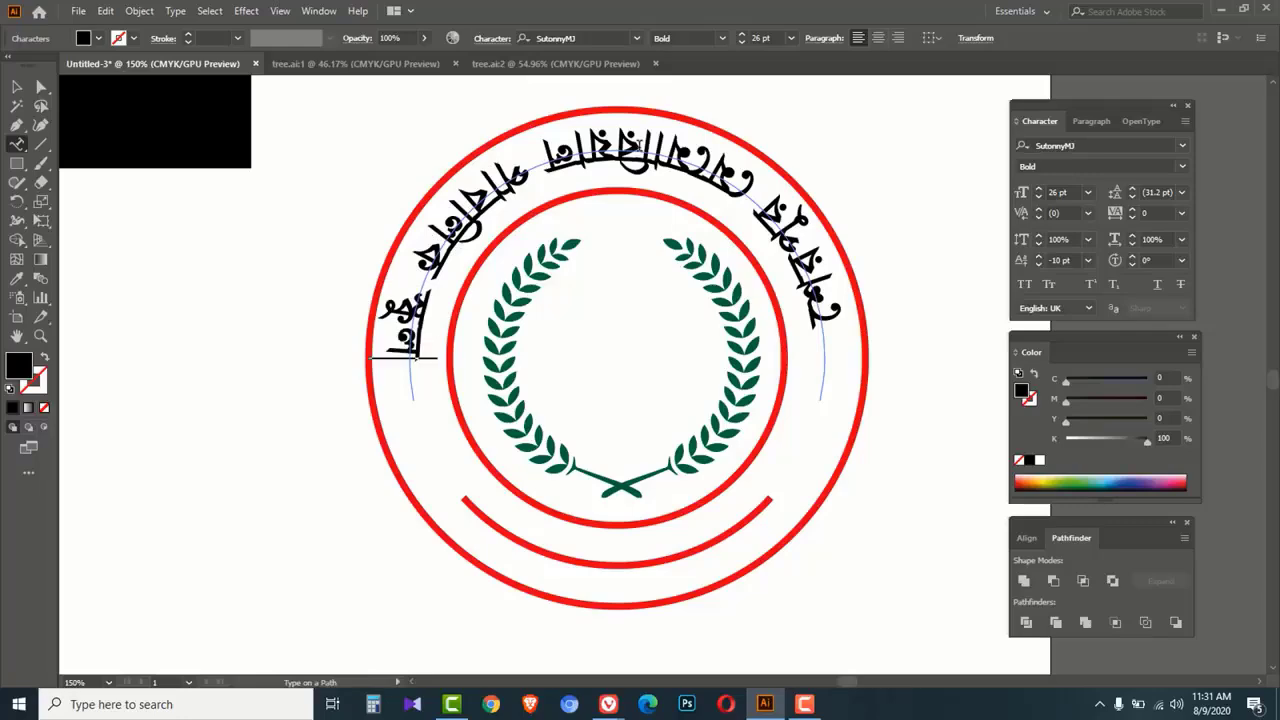
# Step: Flip the school name to the outer side of the upper arc and extend its text range to the arc's right end
pyautogui.click(16, 87)
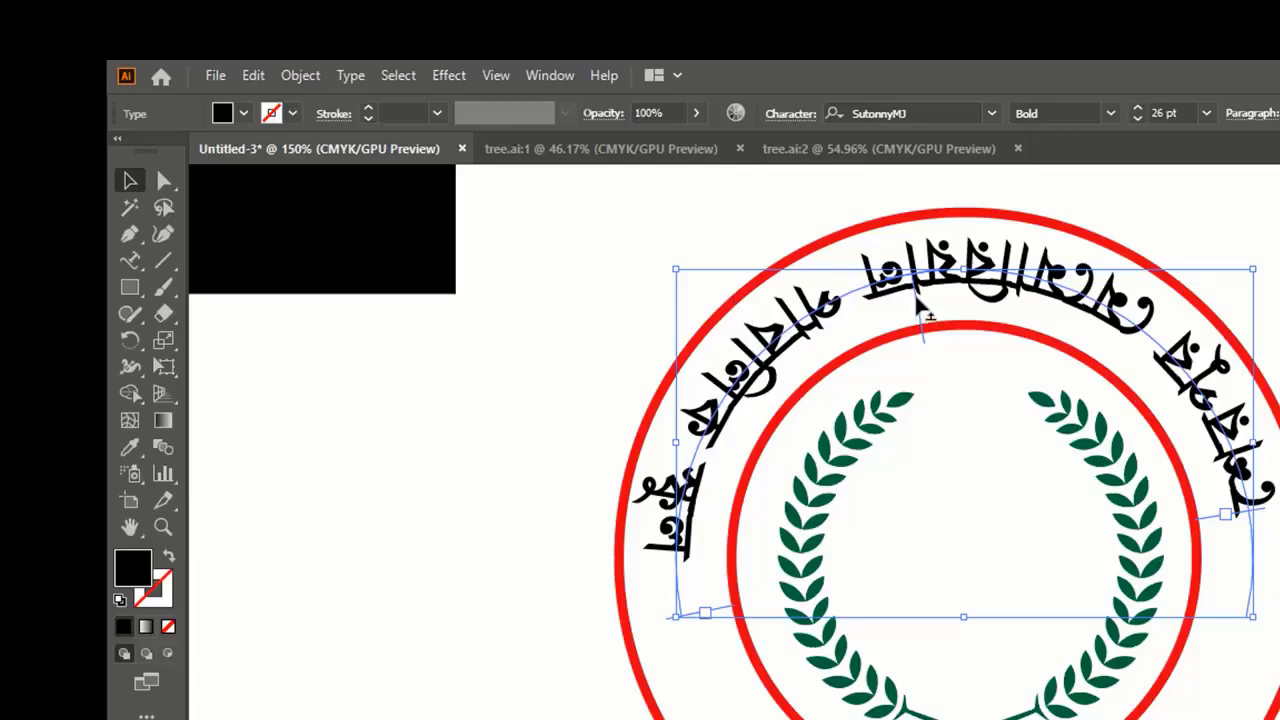
pyautogui.moveTo(916, 296); pyautogui.dragTo(900, 229)
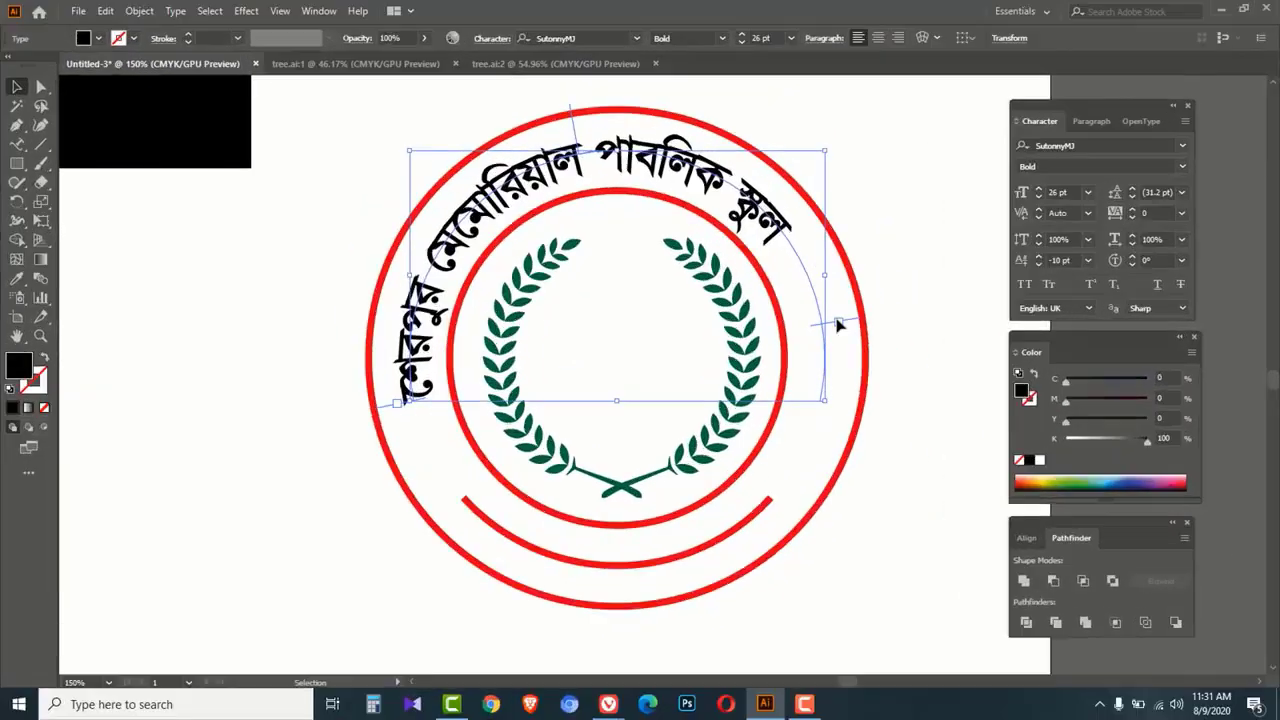
pyautogui.moveTo(838, 325); pyautogui.dragTo(838, 398)
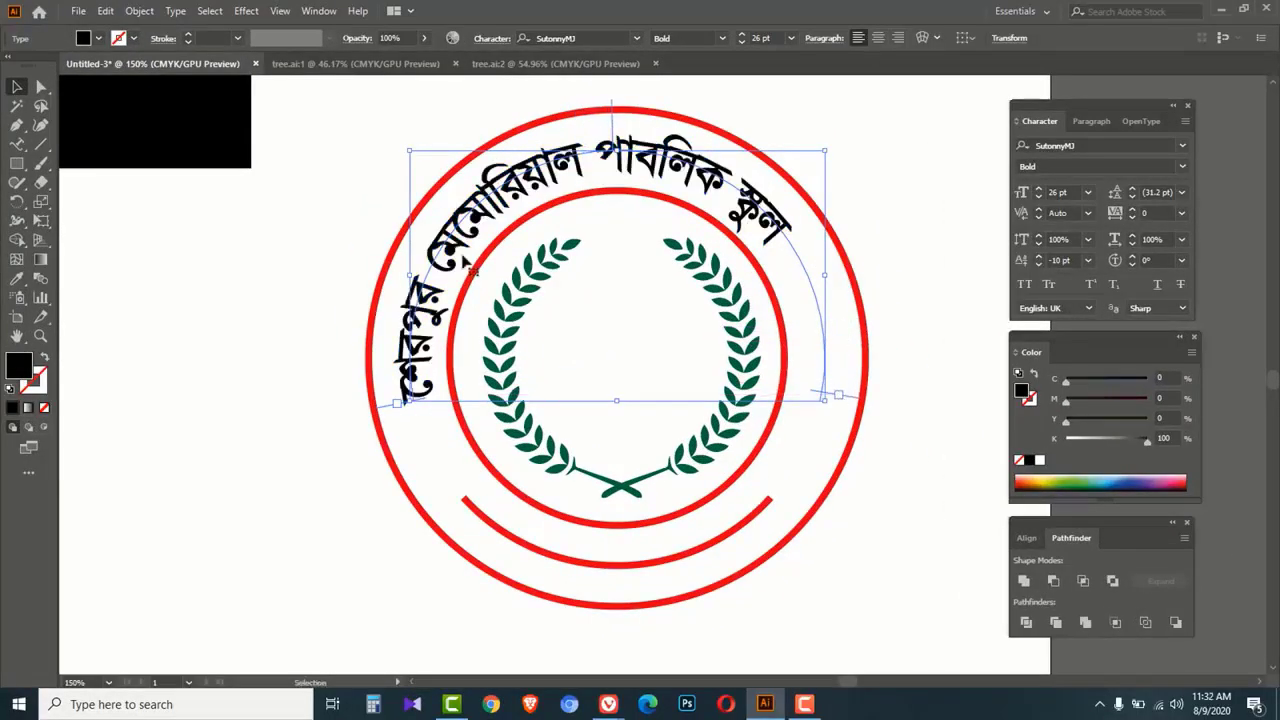
# Step: Enlarge the school name to 33 pt and shift the start of its text range slightly along the arc to balance it
pyautogui.click(743, 38)
pyautogui.click(743, 38)
pyautogui.click(743, 38)
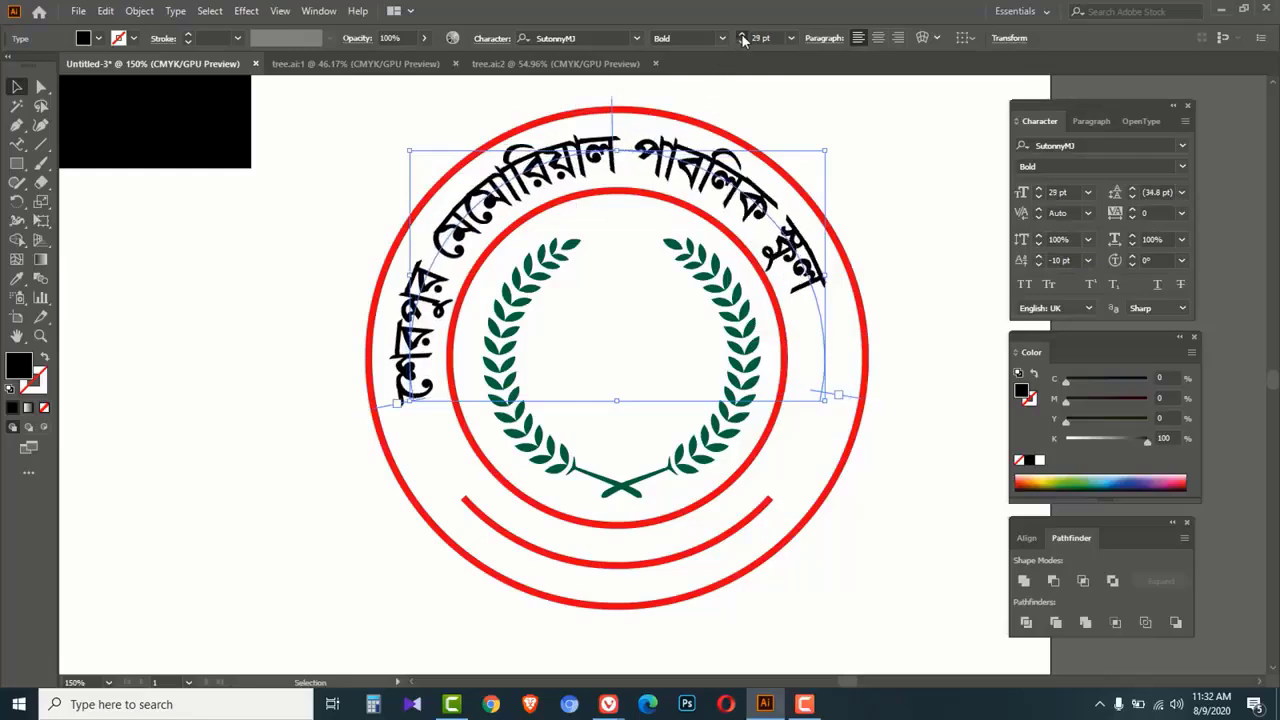
pyautogui.click(743, 38)
pyautogui.click(743, 38)
pyautogui.click(743, 38)
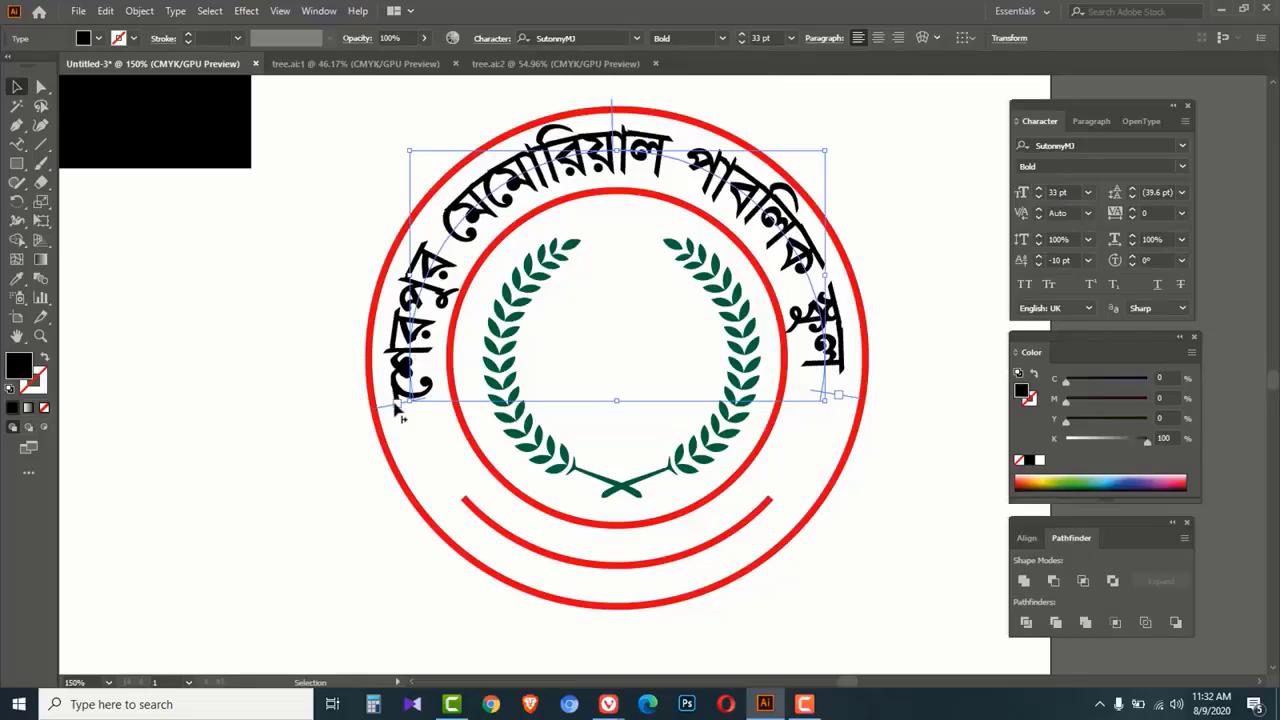
pyautogui.moveTo(397, 410); pyautogui.dragTo(398, 399)
# Step: Turn the lower arc into a text path with the Type on a Path tool
pyautogui.hotkey('ctrl', 'space')
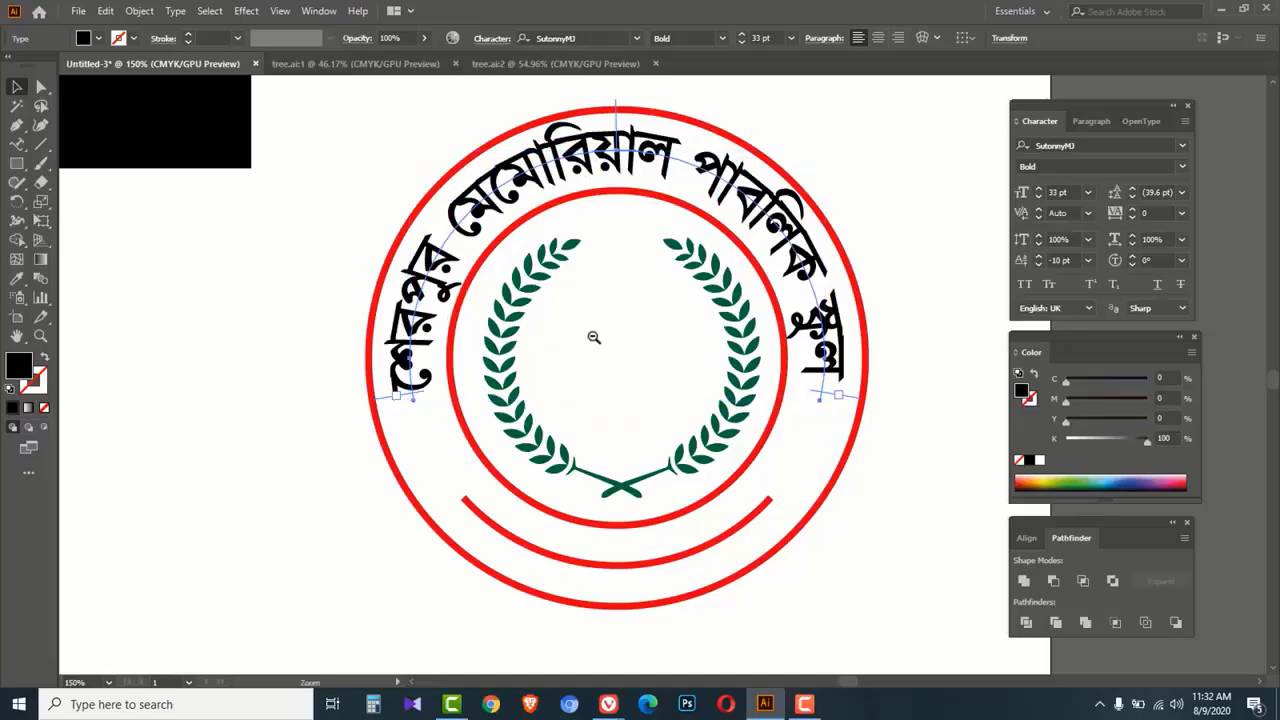
pyautogui.keyDown('ctrl'); pyautogui.keyDown('alt'); pyautogui.click(618, 321); pyautogui.keyUp('alt'); pyautogui.keyUp('ctrl')
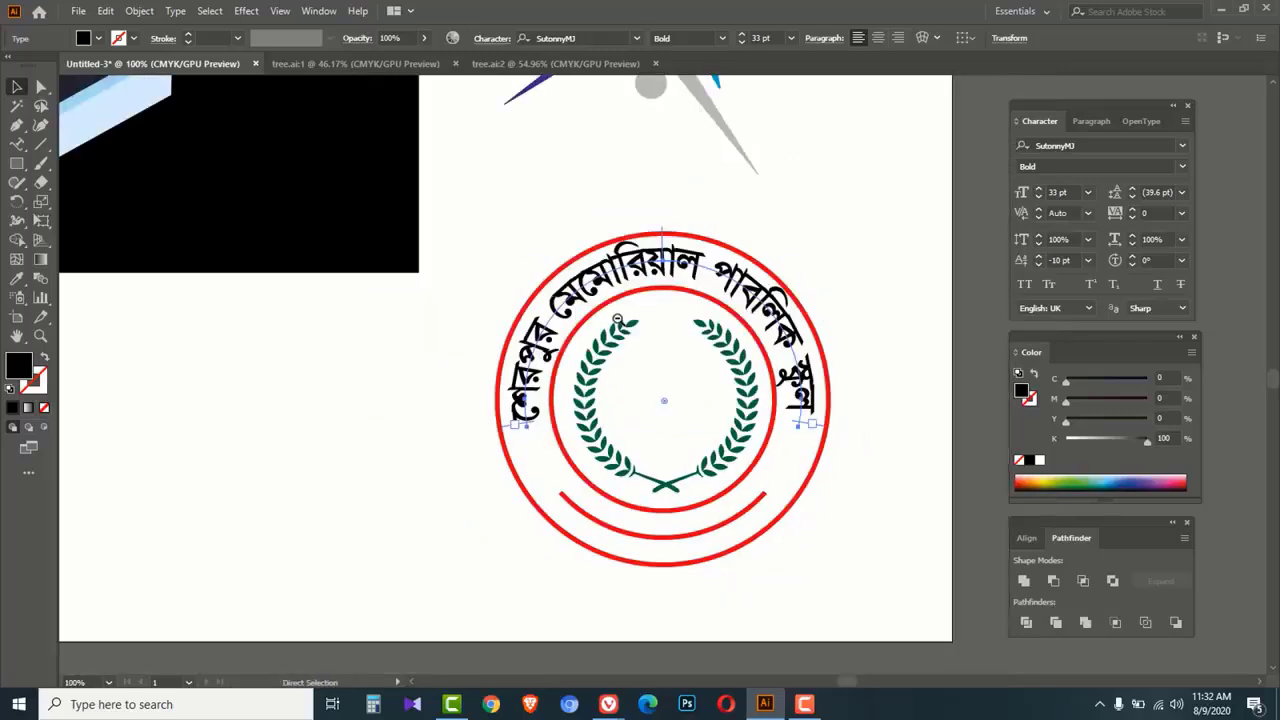
pyautogui.click(851, 438)
pyautogui.click(16, 147)
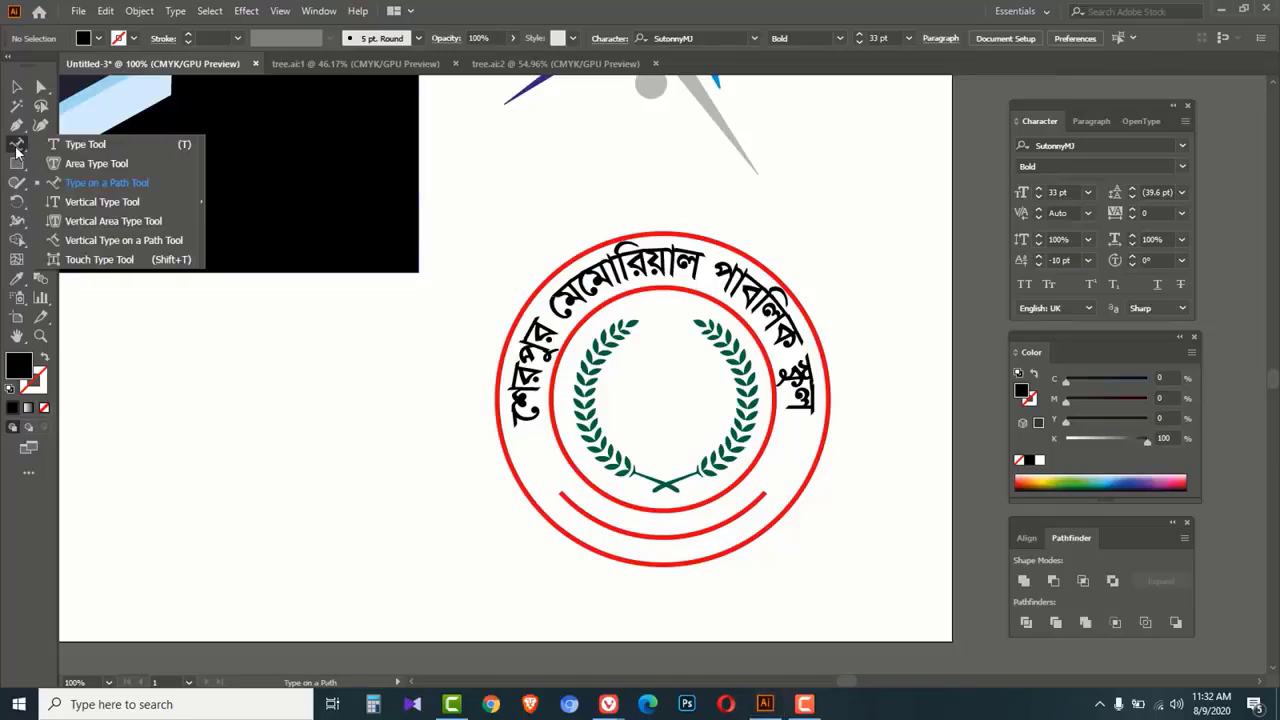
pyautogui.click(117, 186)
pyautogui.click(636, 530)
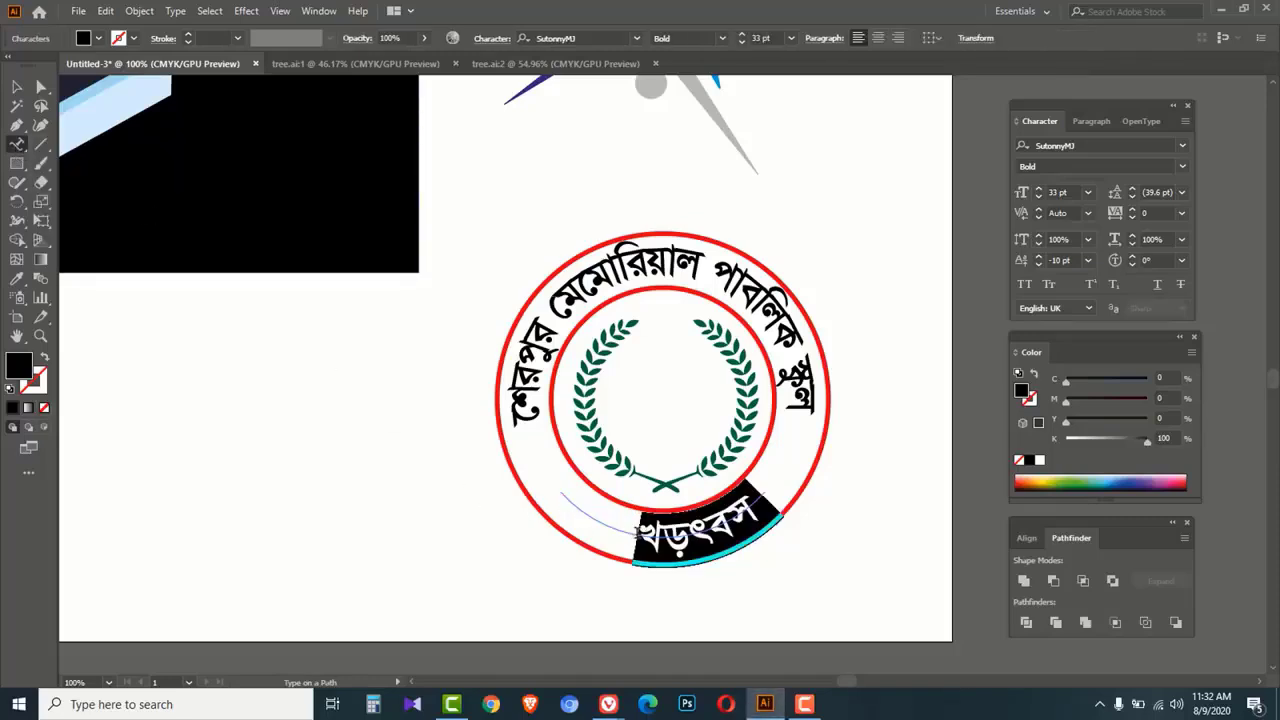
# Step: Set the font size of the lower arc's text to 22 pt
pyautogui.click(742, 42)
pyautogui.click(742, 42)
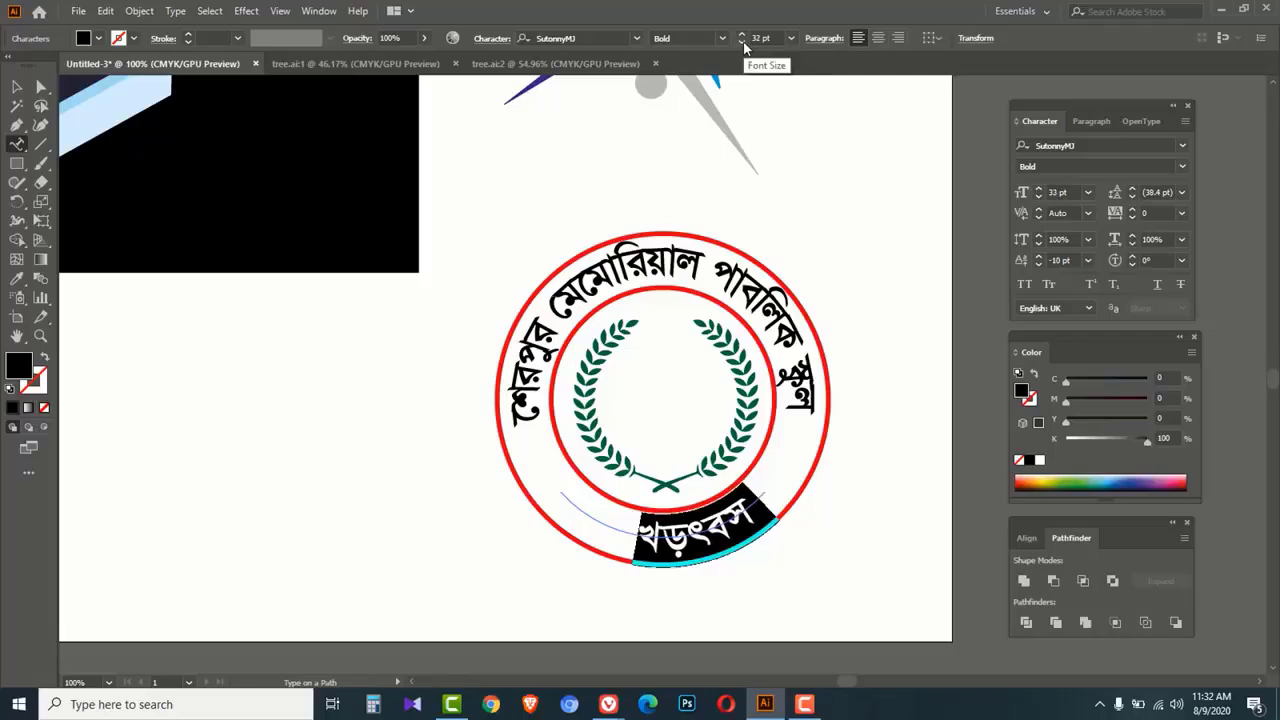
pyautogui.click(742, 42)
pyautogui.click(742, 42)
pyautogui.click(742, 42)
pyautogui.click(742, 42)
pyautogui.click(742, 42)
pyautogui.click(742, 42)
pyautogui.click(742, 42)
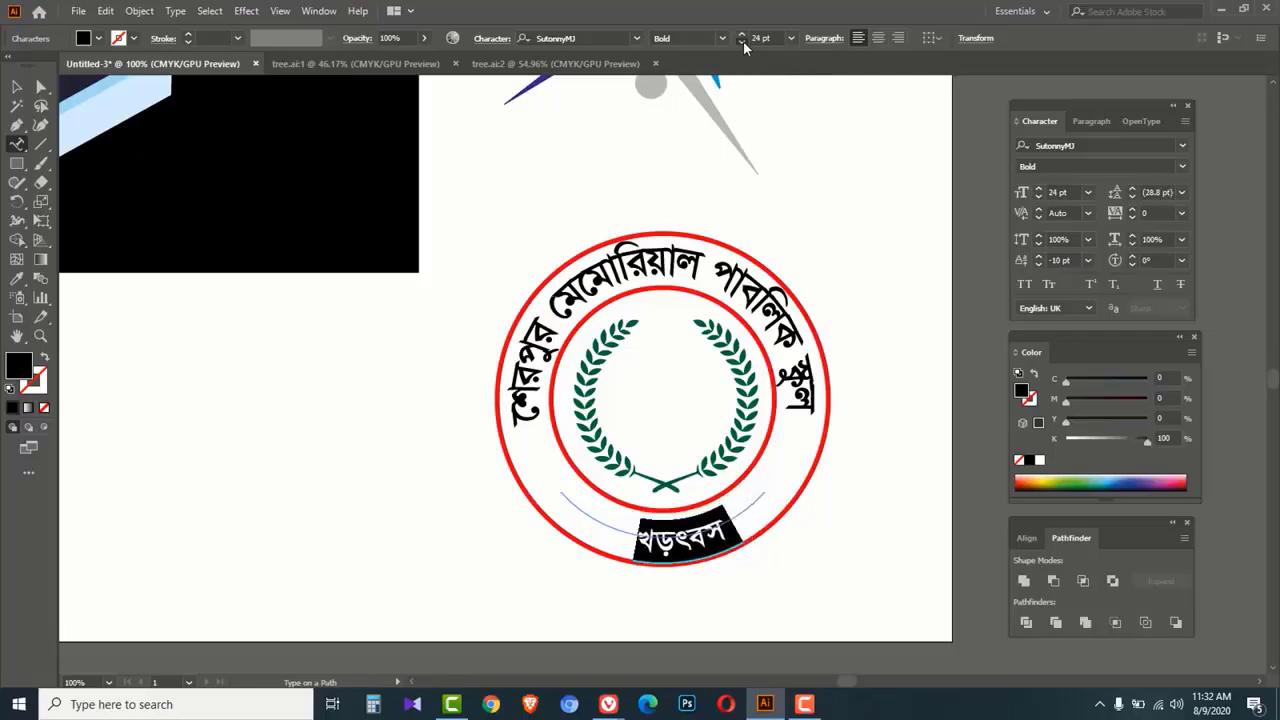
pyautogui.click(742, 42)
pyautogui.click(742, 42)
# Step: Enter "শেরপুর সদর" on the lower arc and extend the start of its text range to the arc's left end
pyautogui.write('শেরপুর স')
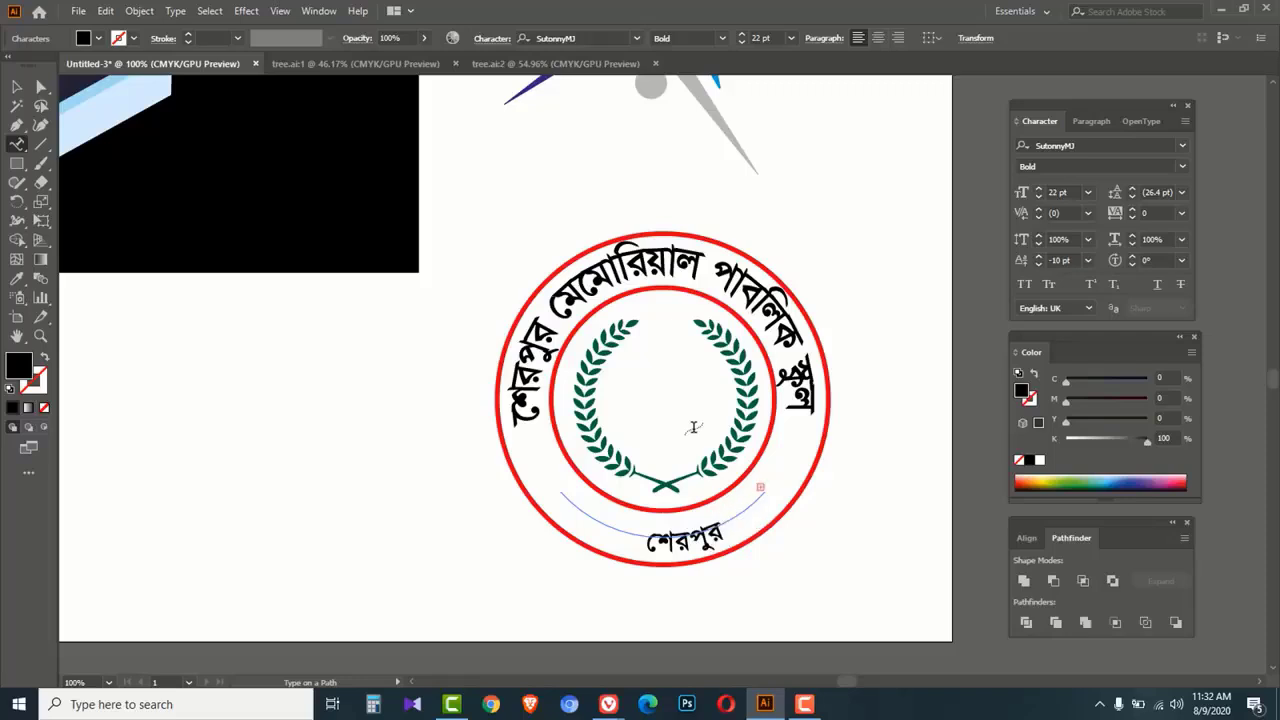
pyautogui.press('Escape')
pyautogui.moveTo(640, 533); pyautogui.dragTo(570, 510)
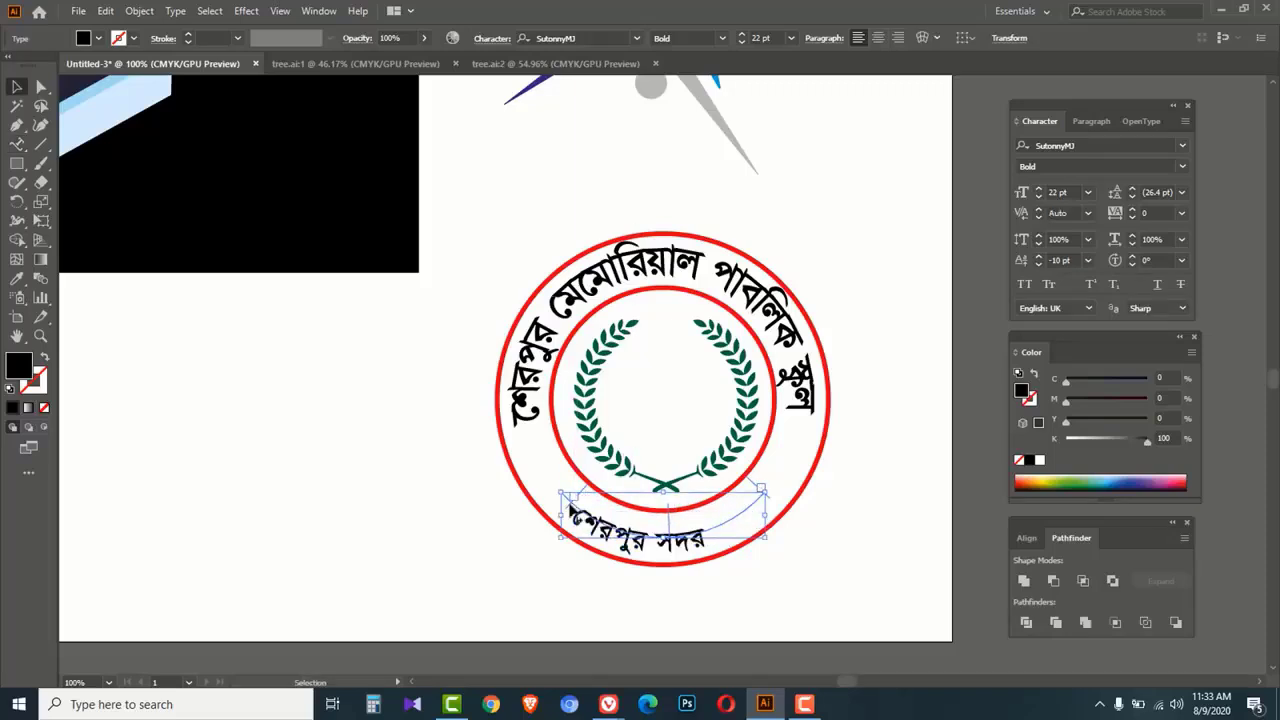
# Step: Complete the lower wording to read "শেরপুর সদর, শেরপুর" and slide the text slightly left along the arc
pyautogui.click(20, 145)
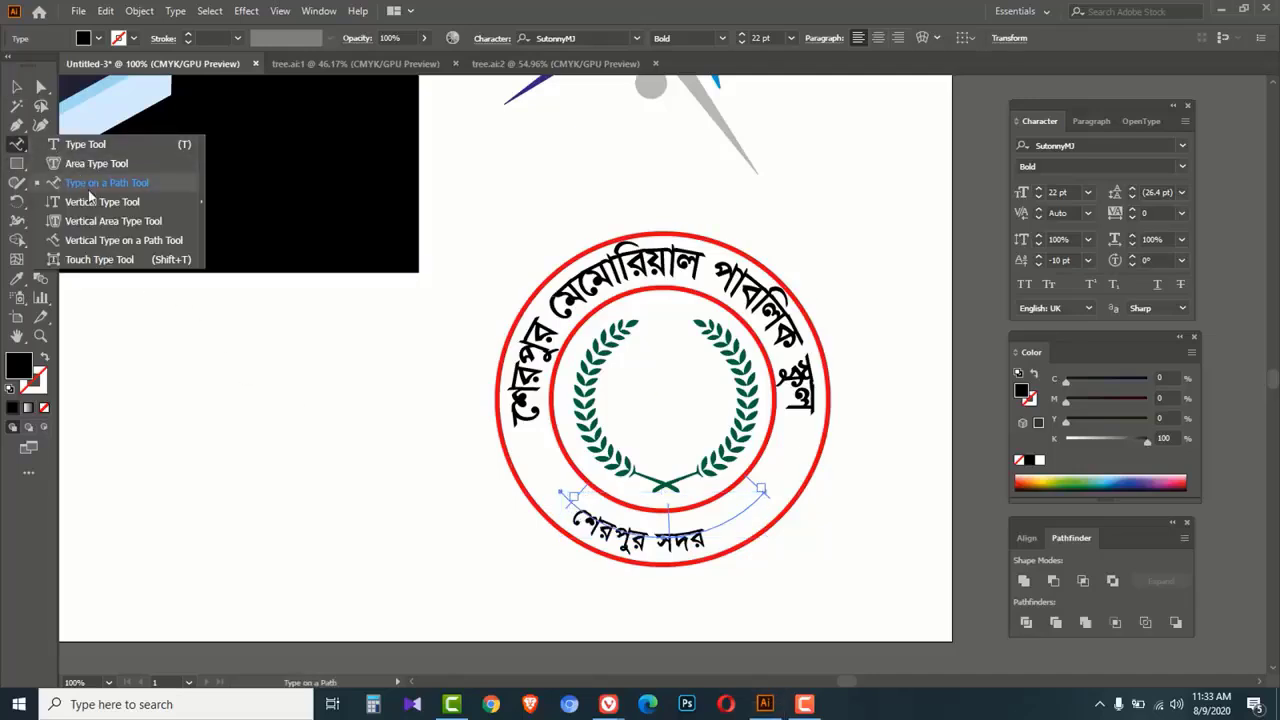
pyautogui.click(90, 185)
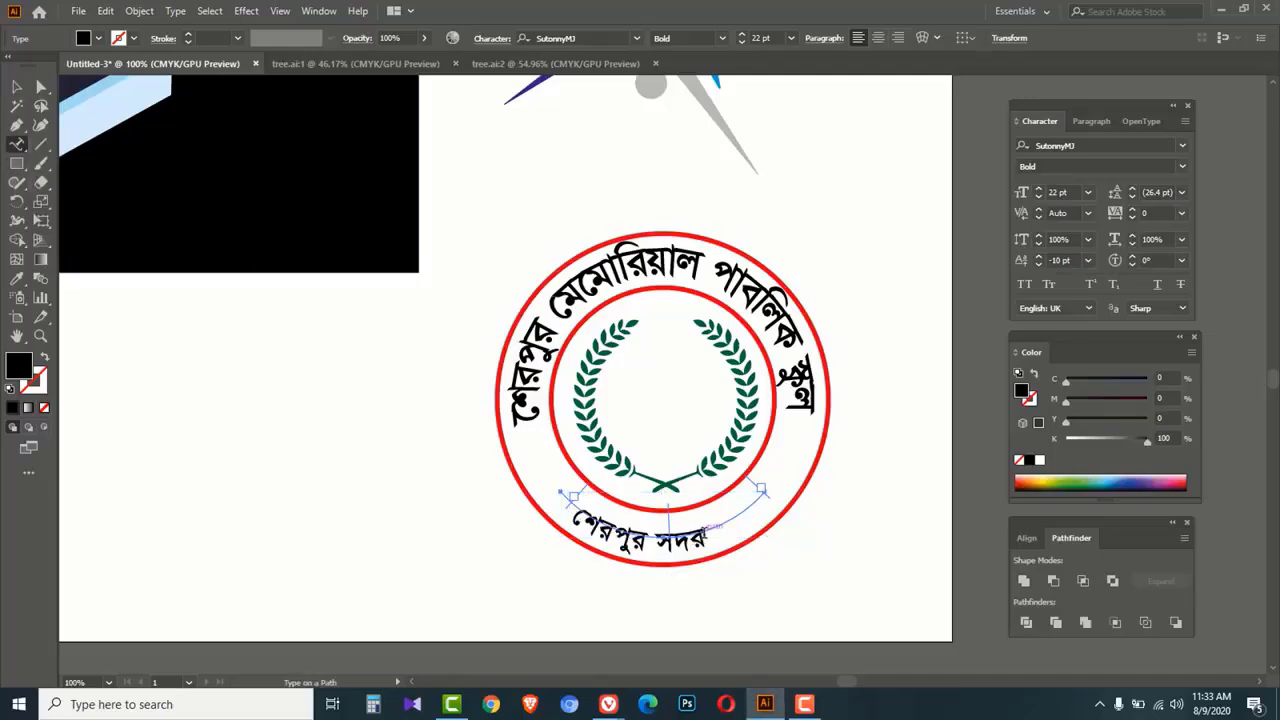
pyautogui.click(739, 541)
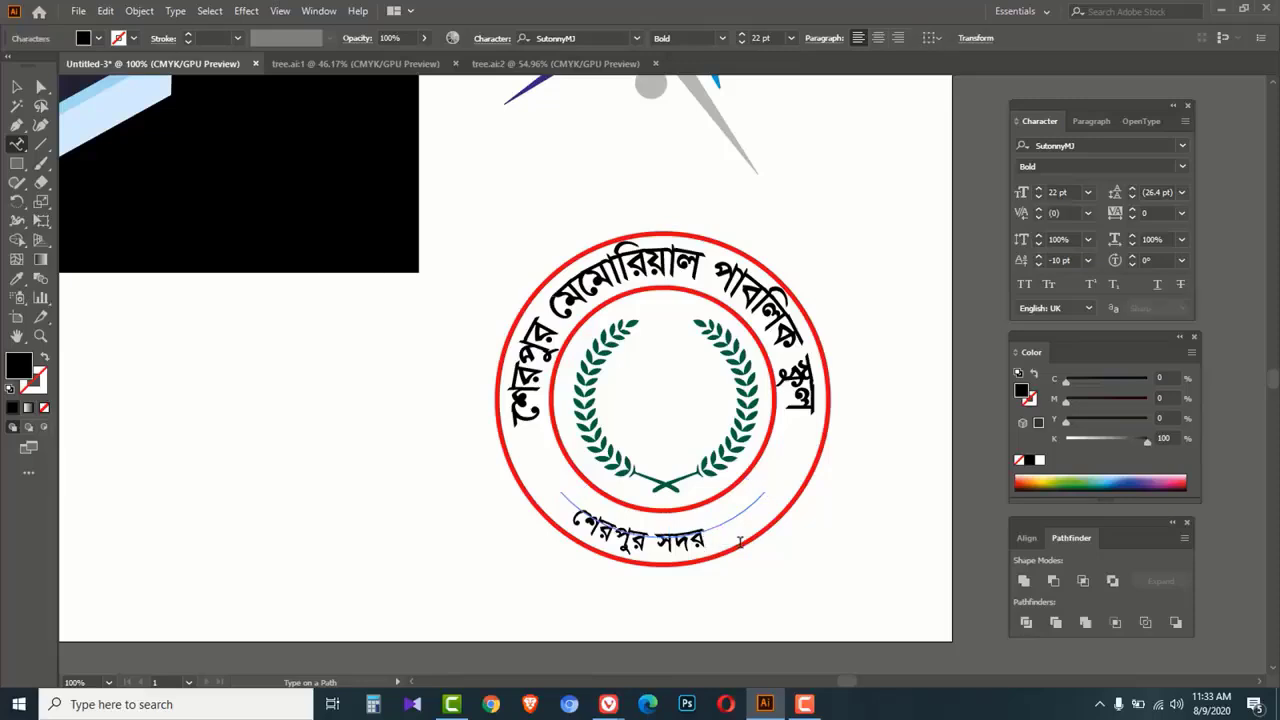
pyautogui.click(16, 87)
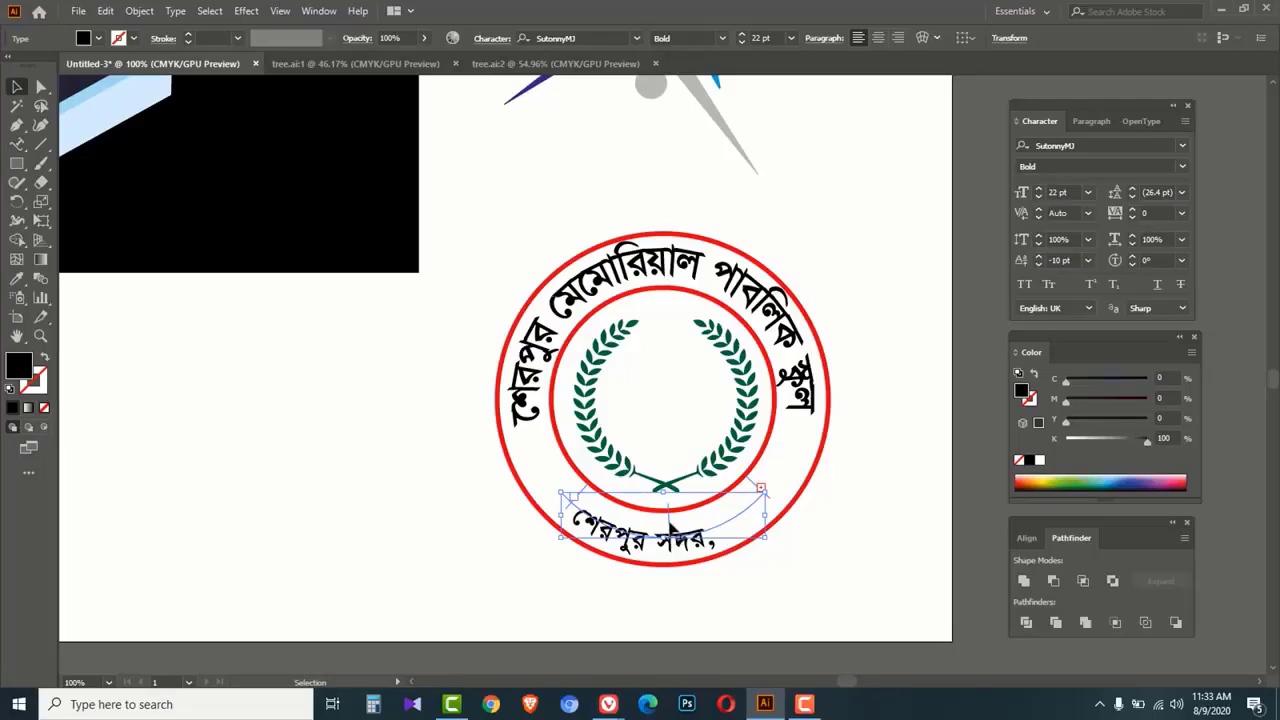
pyautogui.moveTo(671, 527); pyautogui.dragTo(656, 527)
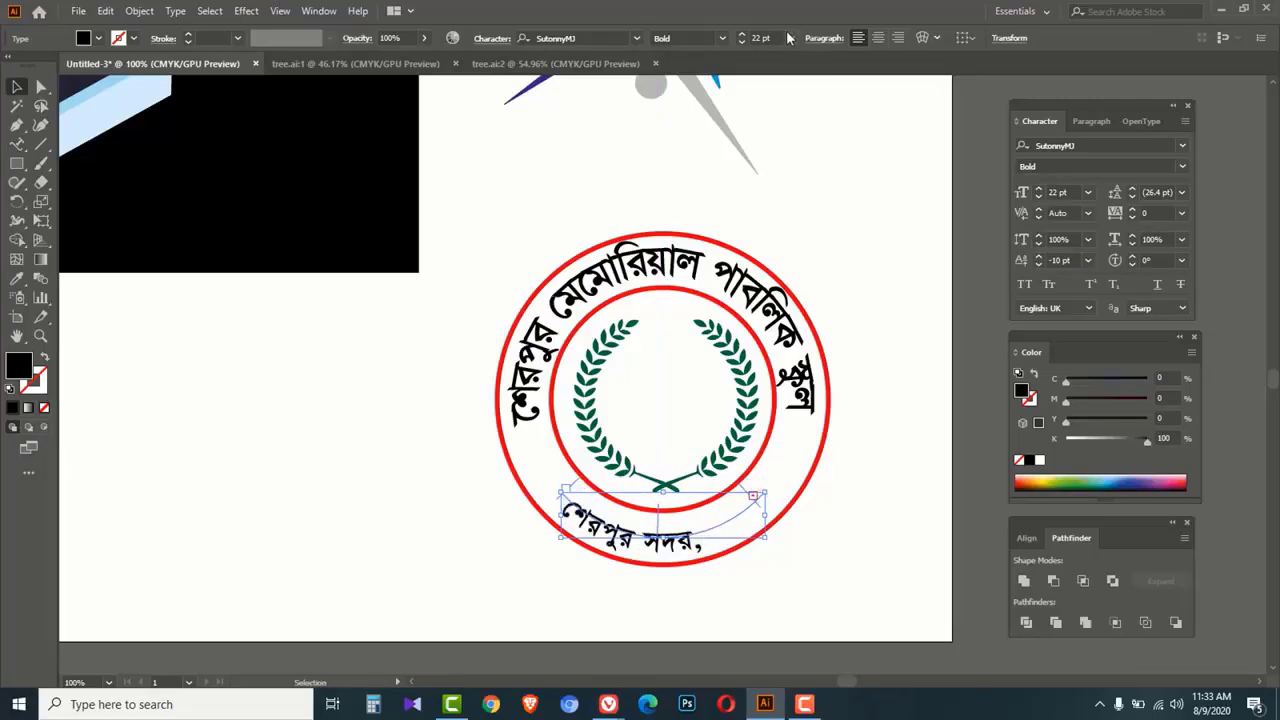
# Step: Reduce the lower arc's text to 20 pt so the whole wording fits, and deselect it
pyautogui.click(741, 42)
pyautogui.click(741, 42)
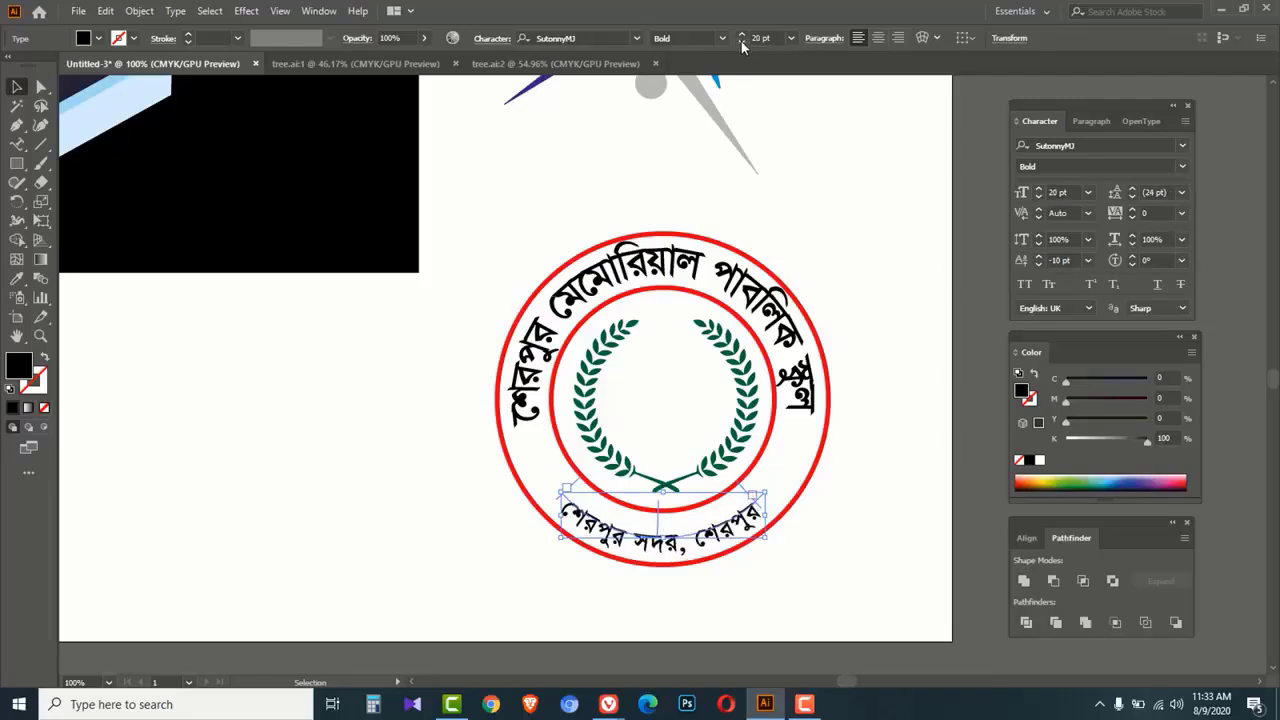
pyautogui.click(741, 42)
pyautogui.click(742, 36)
pyautogui.click(877, 513)
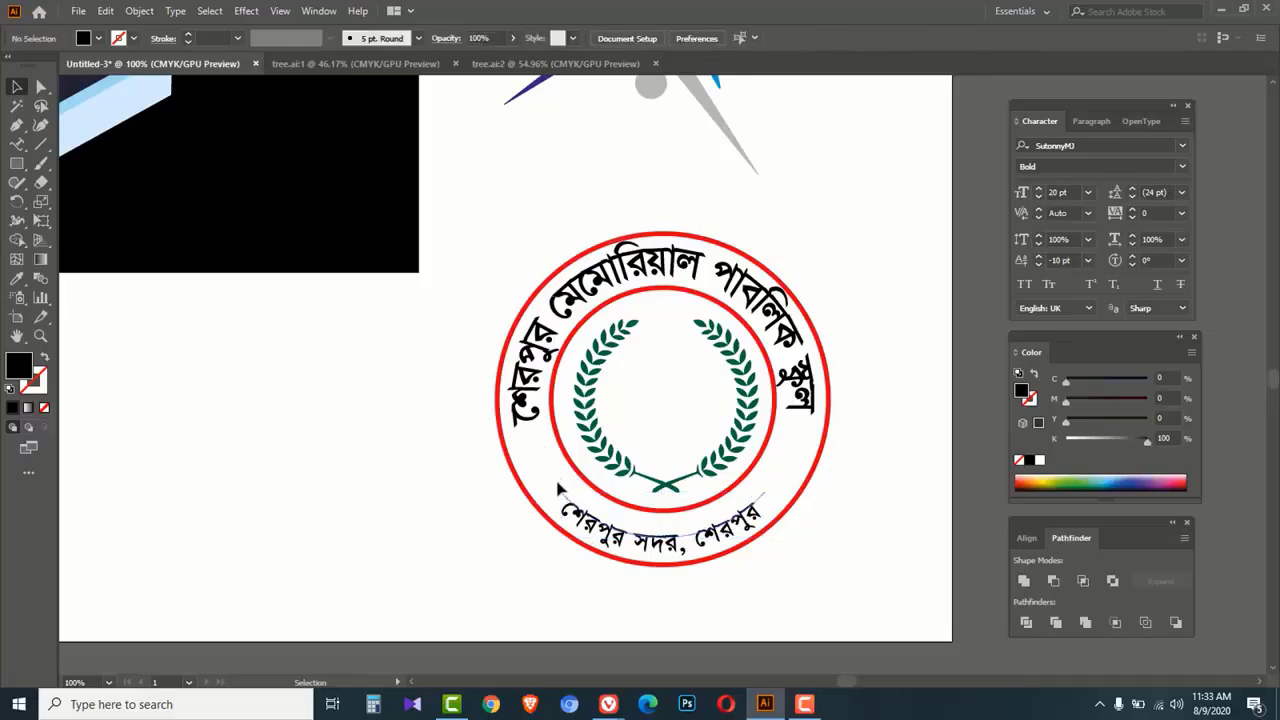
# Step: Draw a five-pointed star about 12.7 mm wide beside the emblem and fill it with blue C 100, M 88, Y 0, K 0
pyautogui.moveTo(18, 168); pyautogui.dragTo(89, 249)
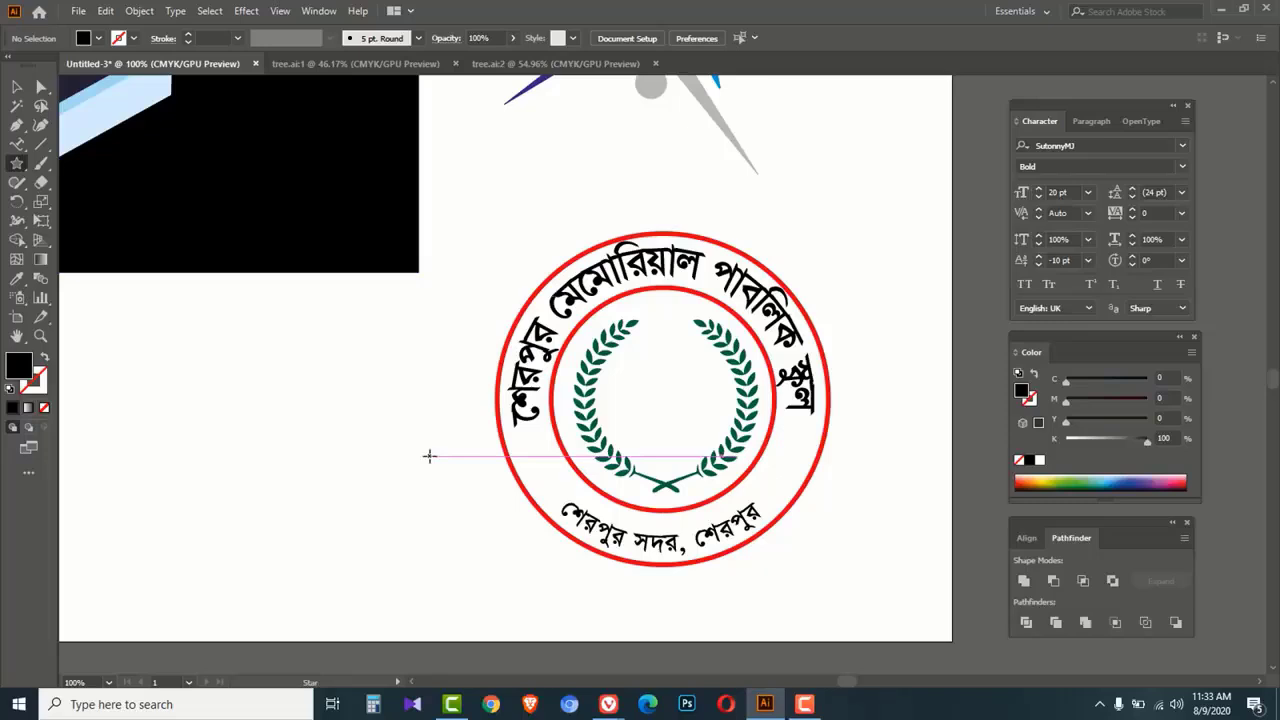
pyautogui.moveTo(429, 456)
pyautogui.mouseDown()
pyautogui.moveTo(449, 470)
pyautogui.moveTo(430, 458)
pyautogui.mouseUp()
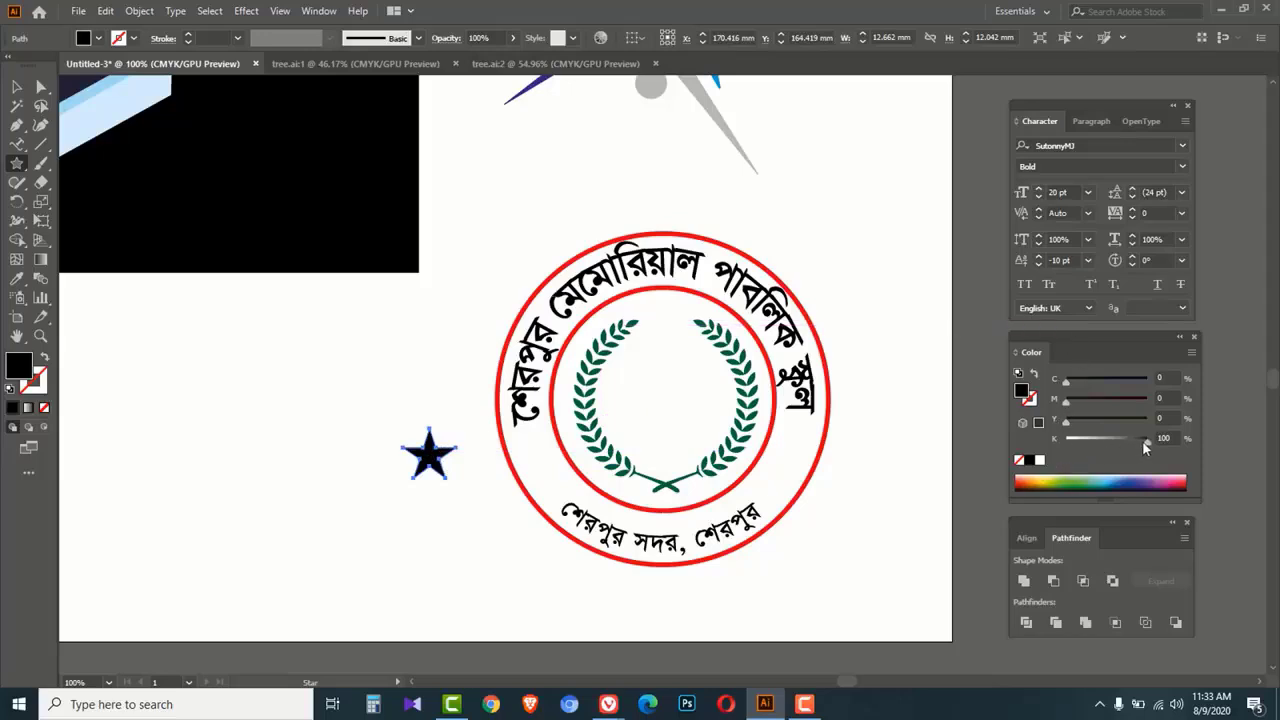
pyautogui.moveTo(1145, 440); pyautogui.dragTo(1152, 384)
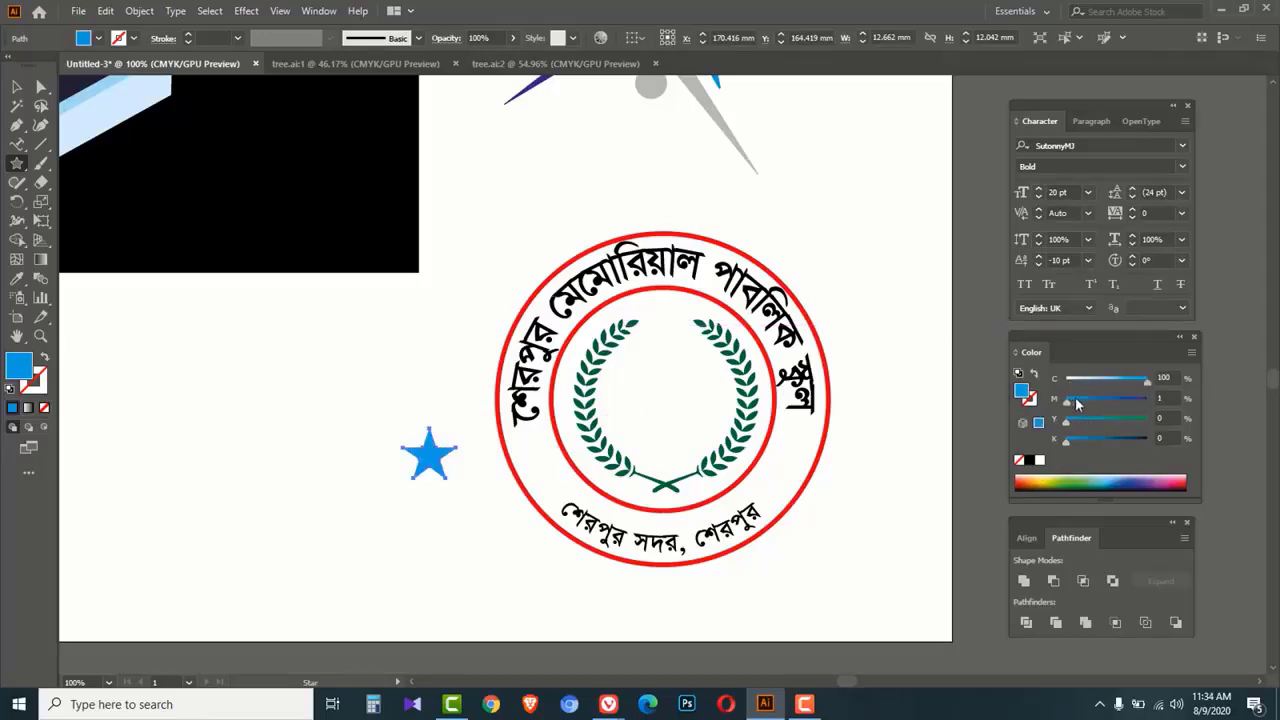
pyautogui.moveTo(1077, 403); pyautogui.dragTo(1138, 401)
# Step: Fit the star, scaled down, into the ring's left gap between the two texts, with a smaller copy about 4.6 mm wide below it
pyautogui.click(16, 86)
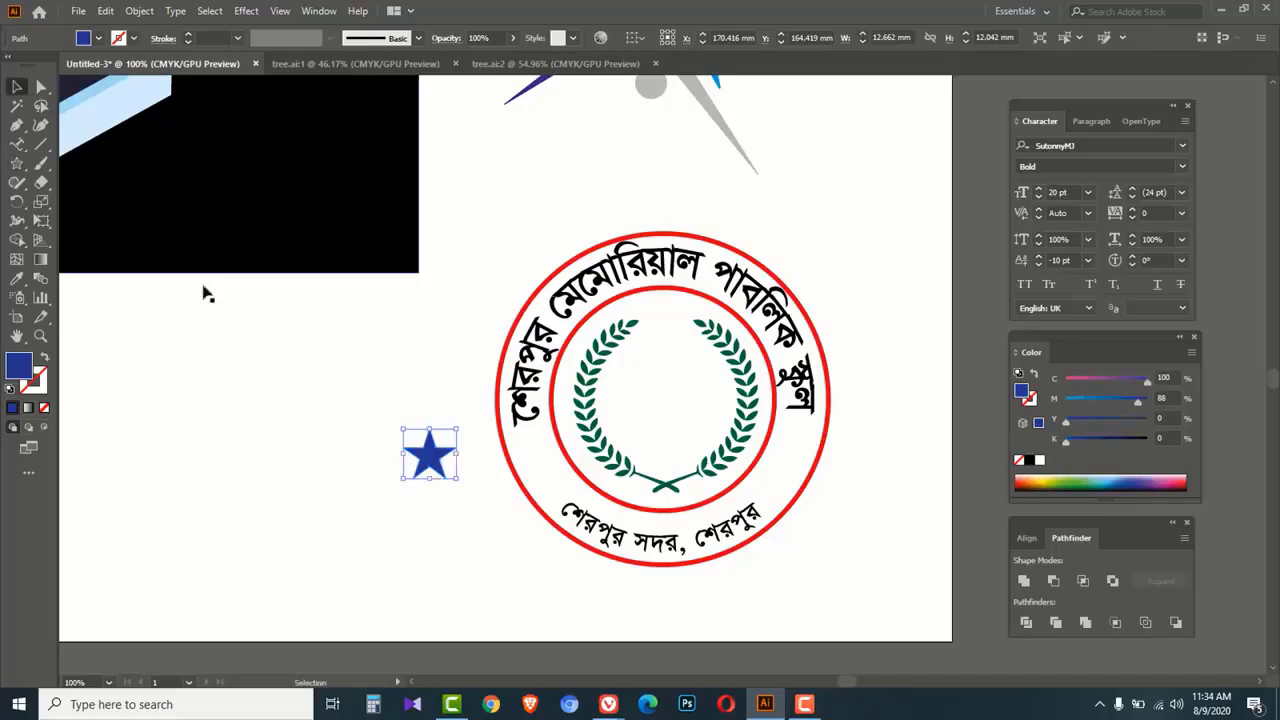
pyautogui.moveTo(435, 460); pyautogui.dragTo(536, 460)
pyautogui.hotkey('ctrl', '=')
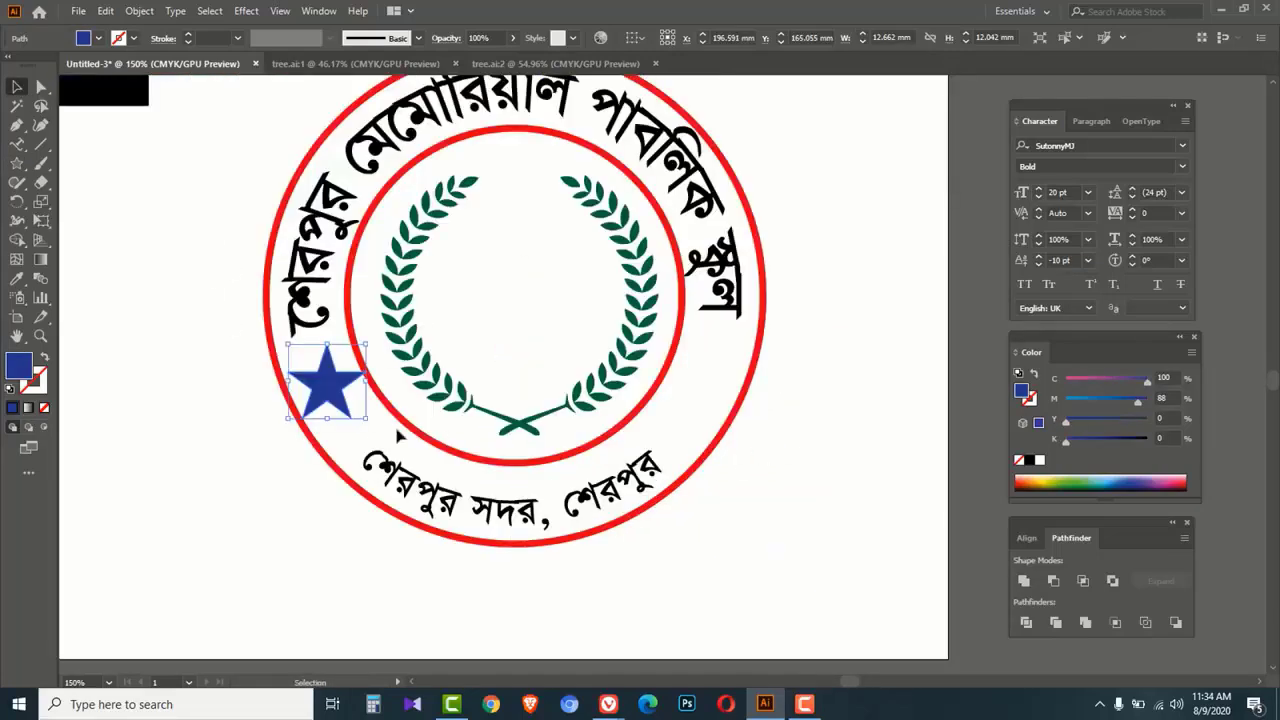
pyautogui.hotkey('shift', 'alt')
pyautogui.moveTo(364, 422)
pyautogui.mouseDown()
pyautogui.moveTo(332, 389)
pyautogui.moveTo(366, 440)
pyautogui.mouseUp()
pyautogui.press('alt')
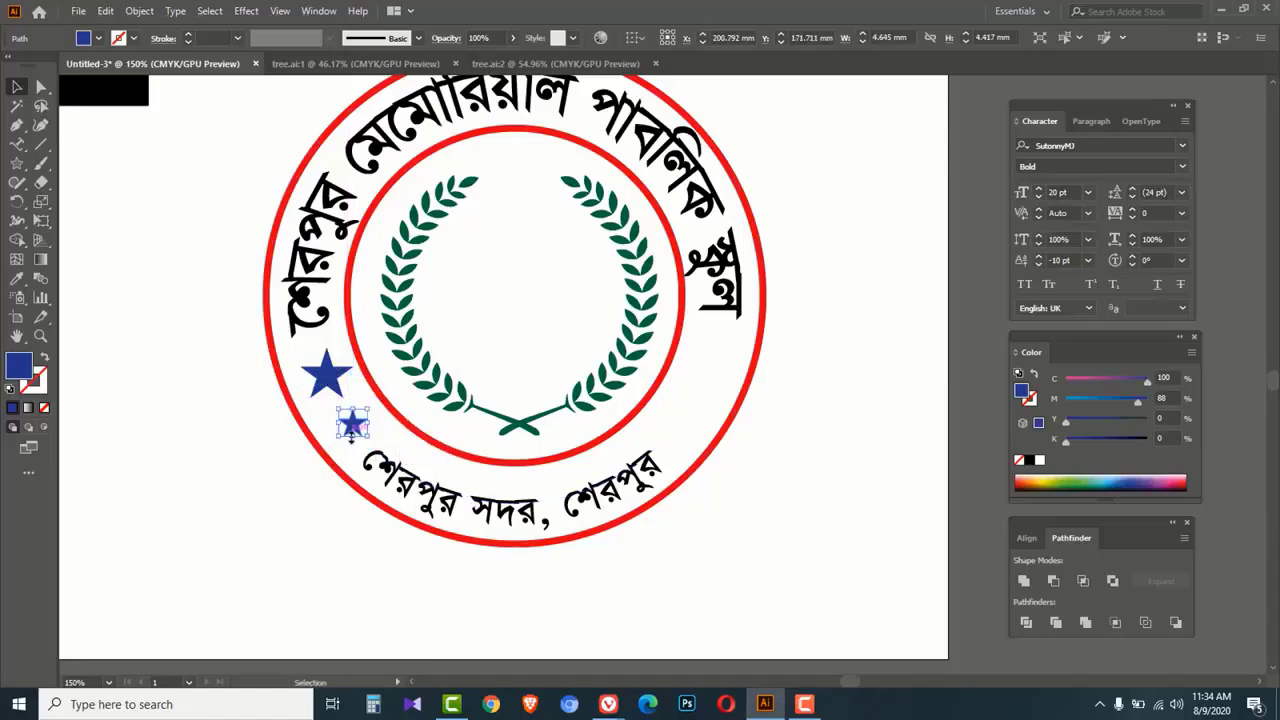
# Step: Copy both stars to the ring's right gap between the texts and reflect the copies across the vertical axis
pyautogui.keyDown('shift'); pyautogui.click(330, 378); pyautogui.keyUp('shift')
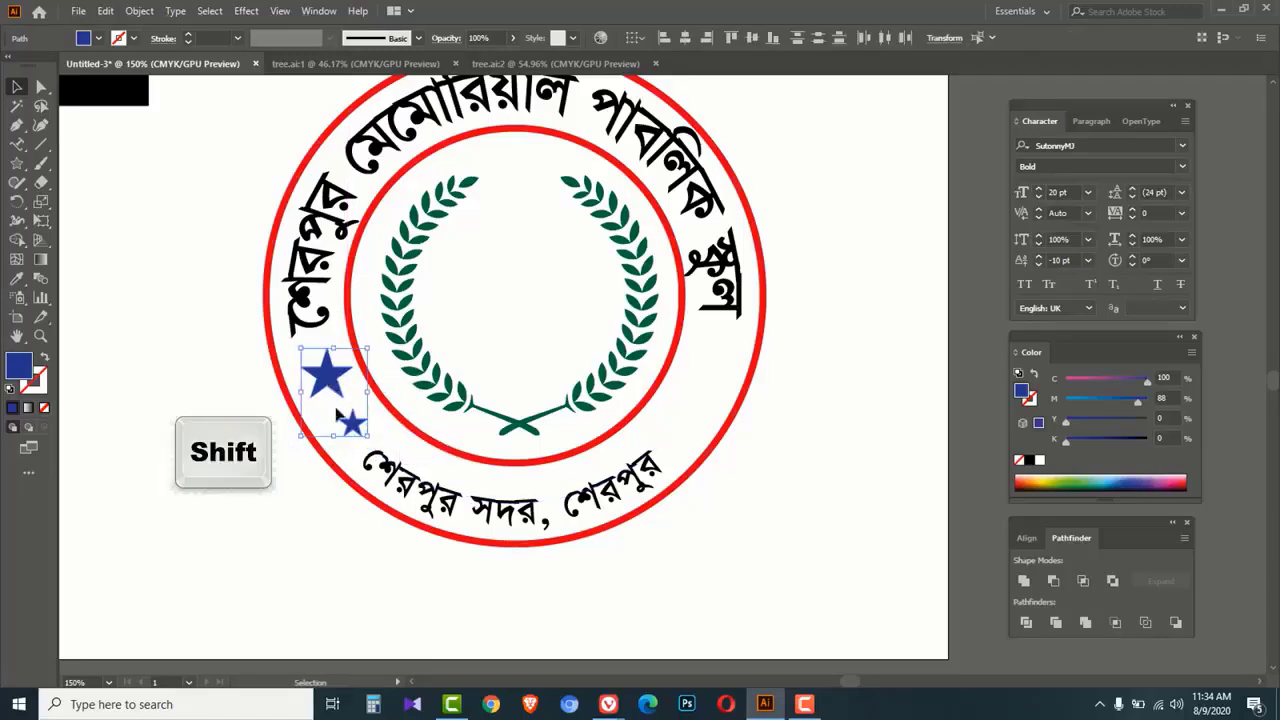
pyautogui.moveTo(331, 385); pyautogui.dragTo(697, 388)
pyautogui.rightClick(697, 388)
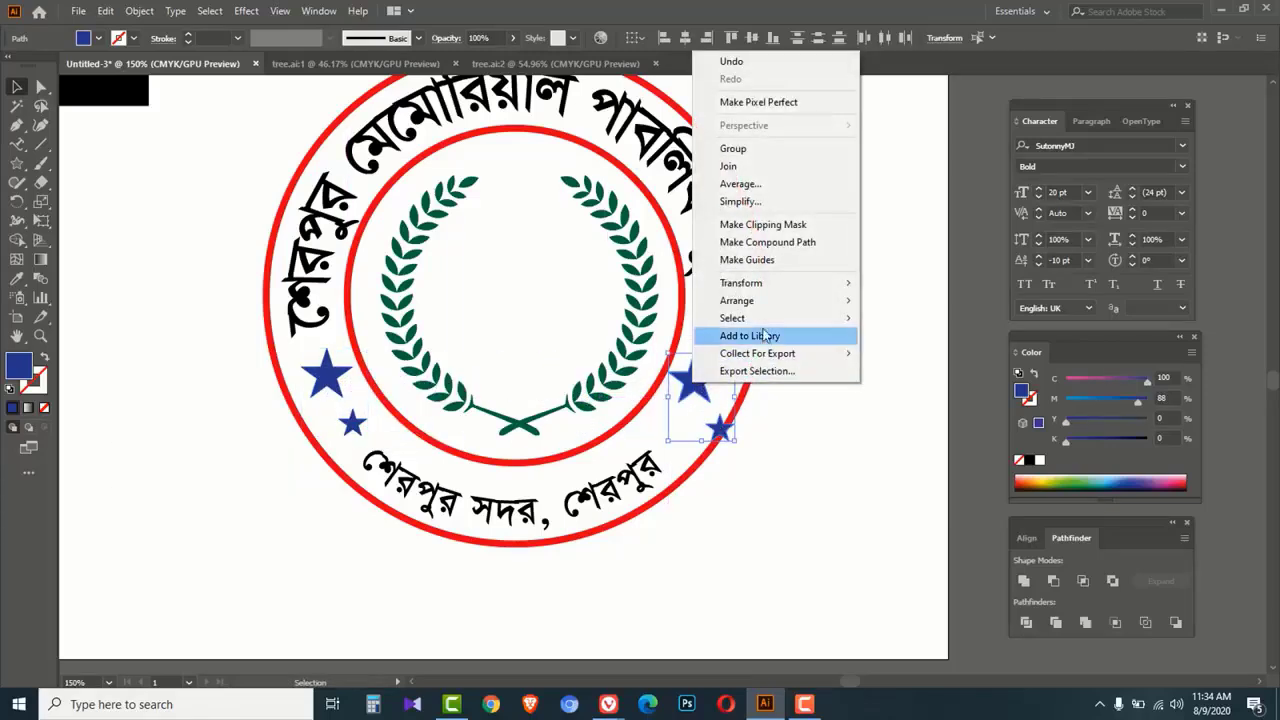
pyautogui.moveTo(757, 289)
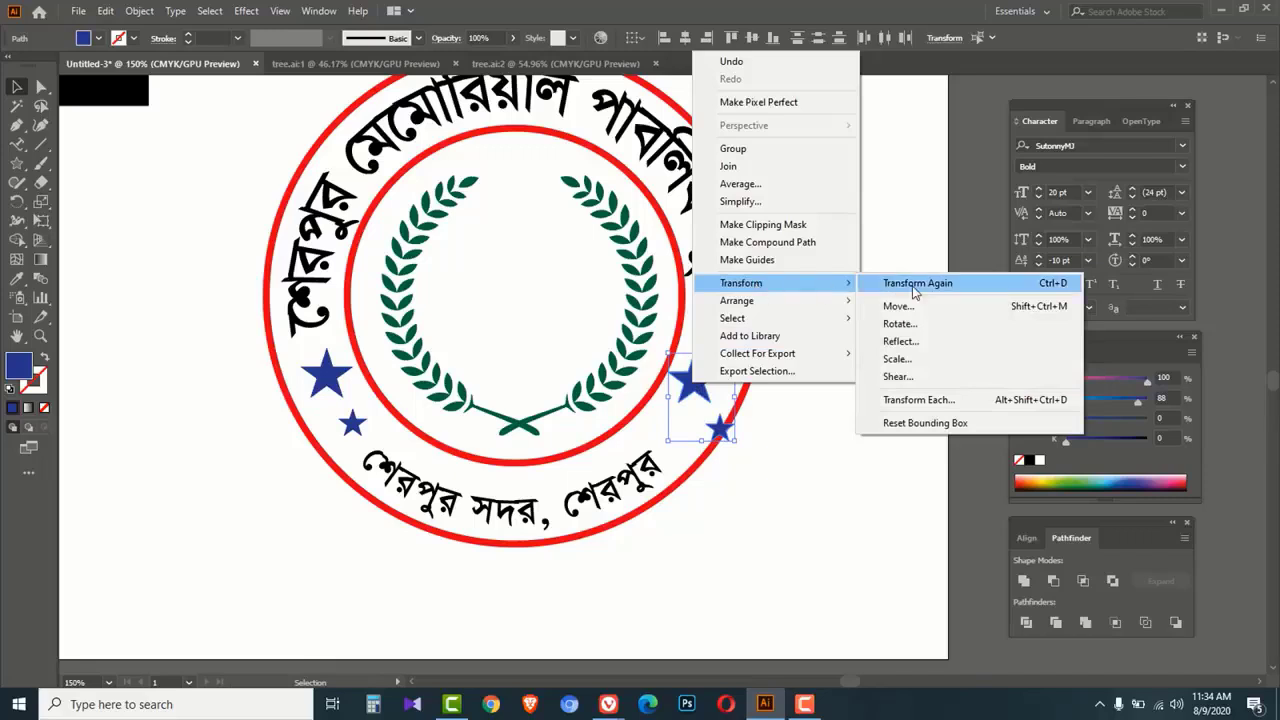
pyautogui.click(900, 342)
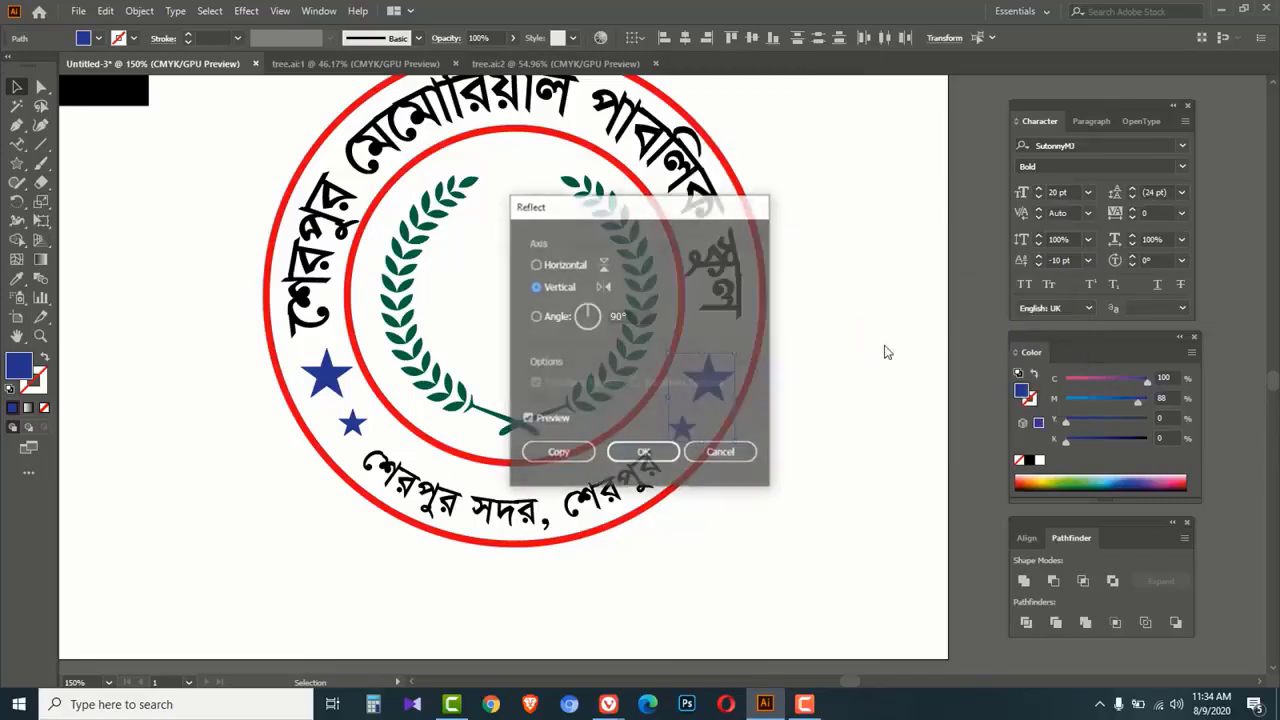
pyautogui.click(640, 455)
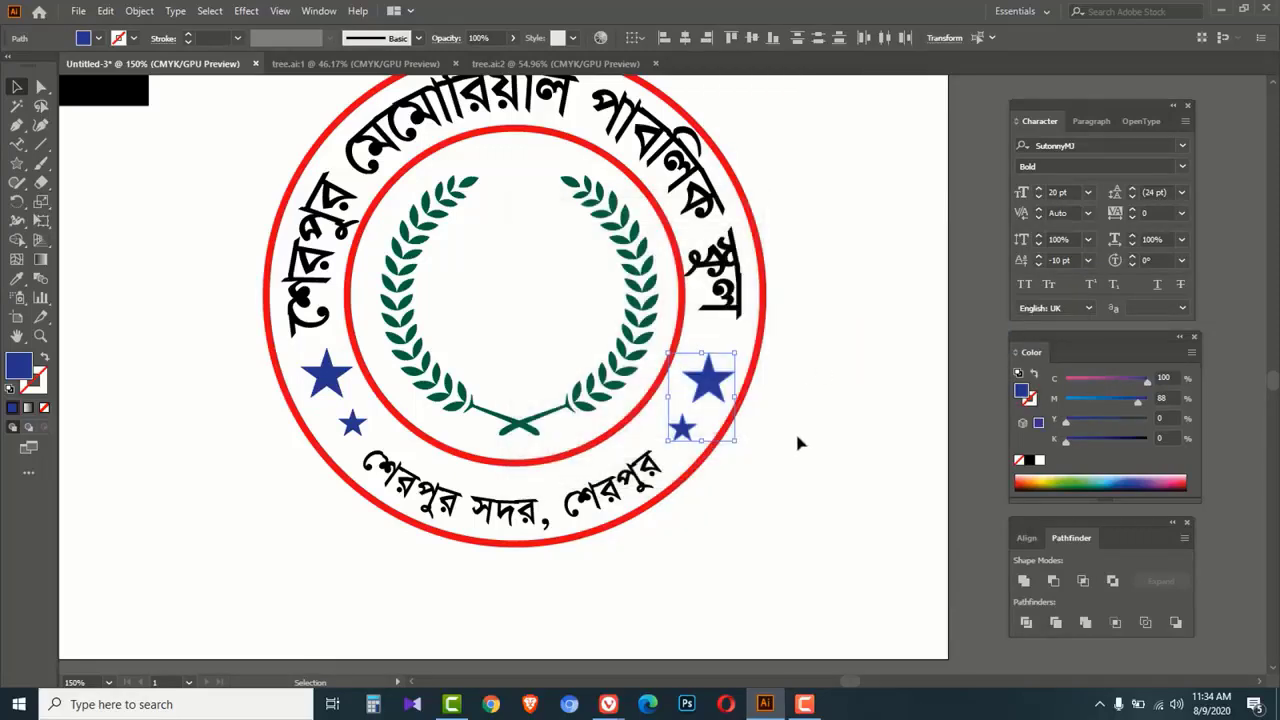
pyautogui.click(778, 415)
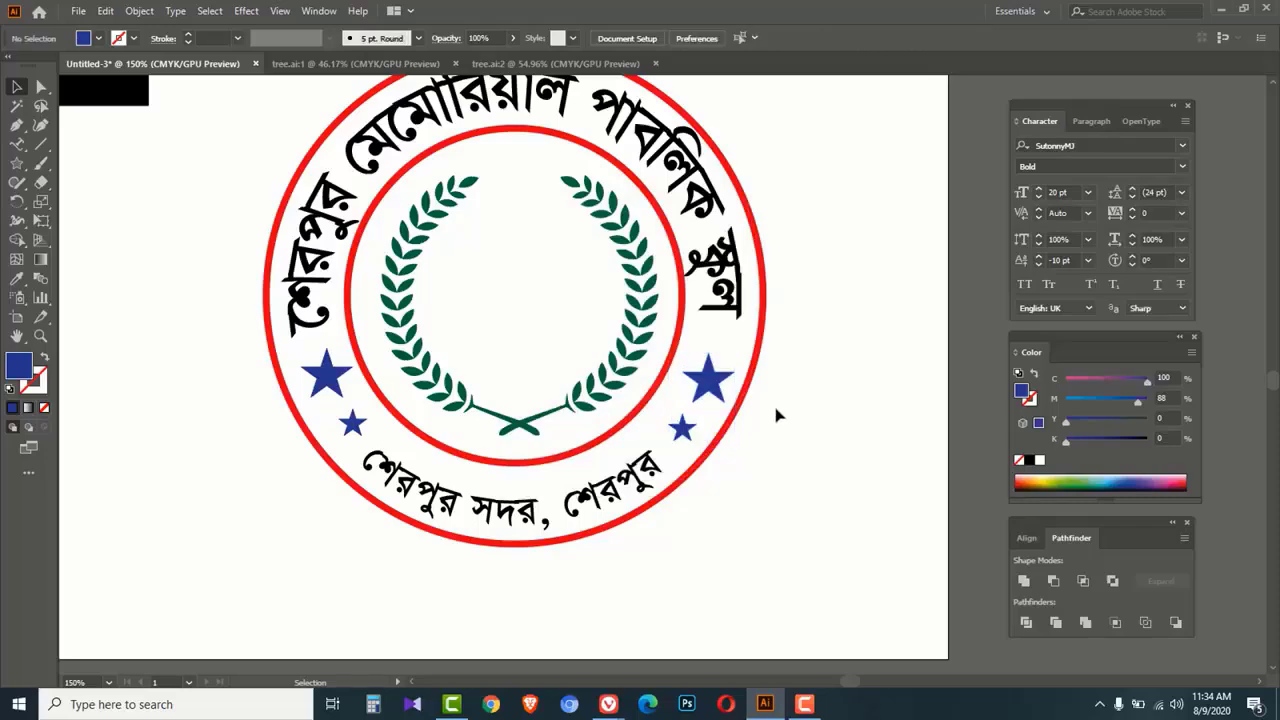
# Step: Draw a closed blue page shape with the Pen tool beside the emblem, about 10 mm wide and 10.6 mm high, with a curved upper edge
pyautogui.hotkey('ctrl', 'space')
pyautogui.keyDown('ctrl'); pyautogui.keyDown('alt'); pyautogui.click(579, 304); pyautogui.keyUp('alt'); pyautogui.keyUp('ctrl')
pyautogui.keyDown('ctrl'); pyautogui.keyDown('alt'); pyautogui.click(661, 348); pyautogui.keyUp('alt'); pyautogui.keyUp('ctrl')
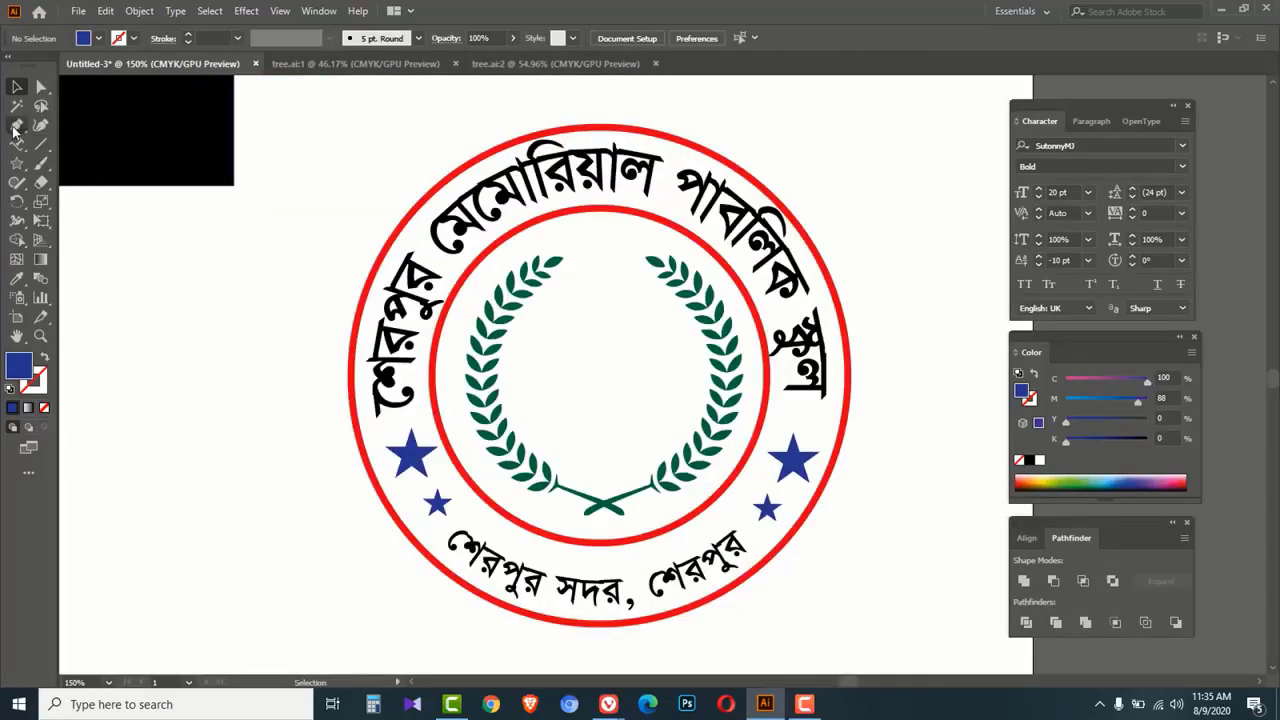
pyautogui.moveTo(14, 128); pyautogui.dragTo(80, 134)
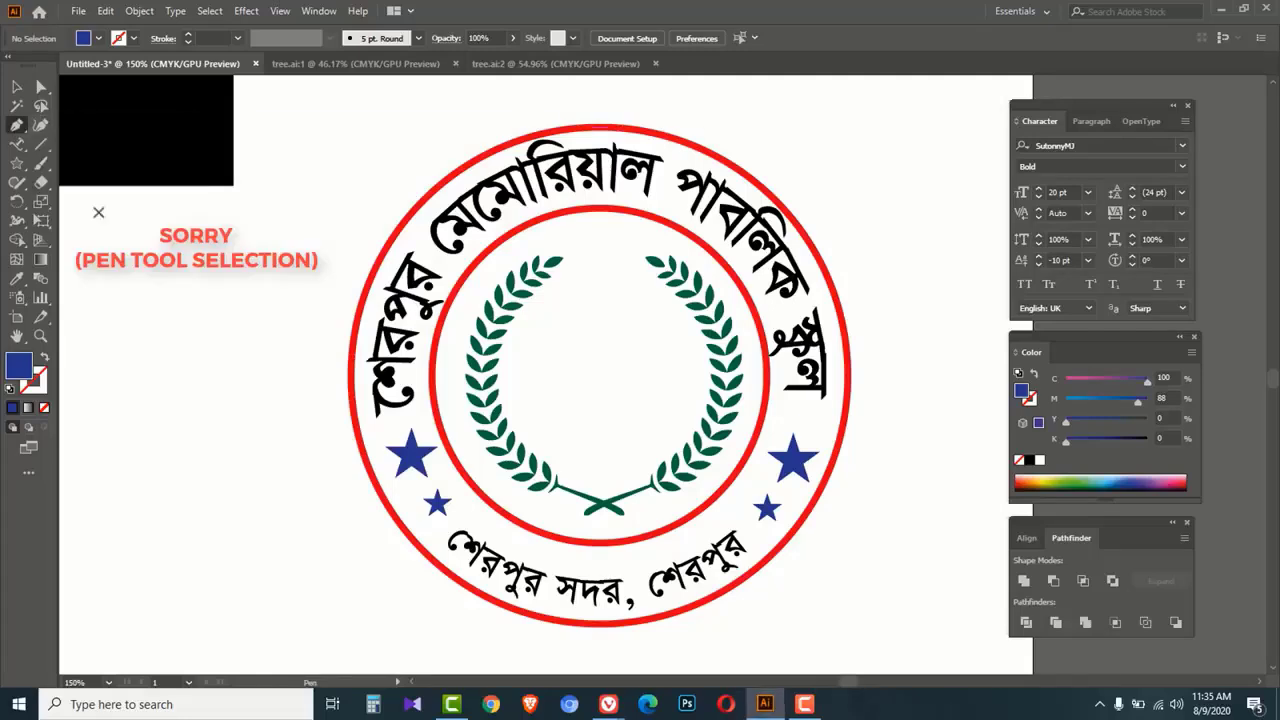
pyautogui.click(160, 433)
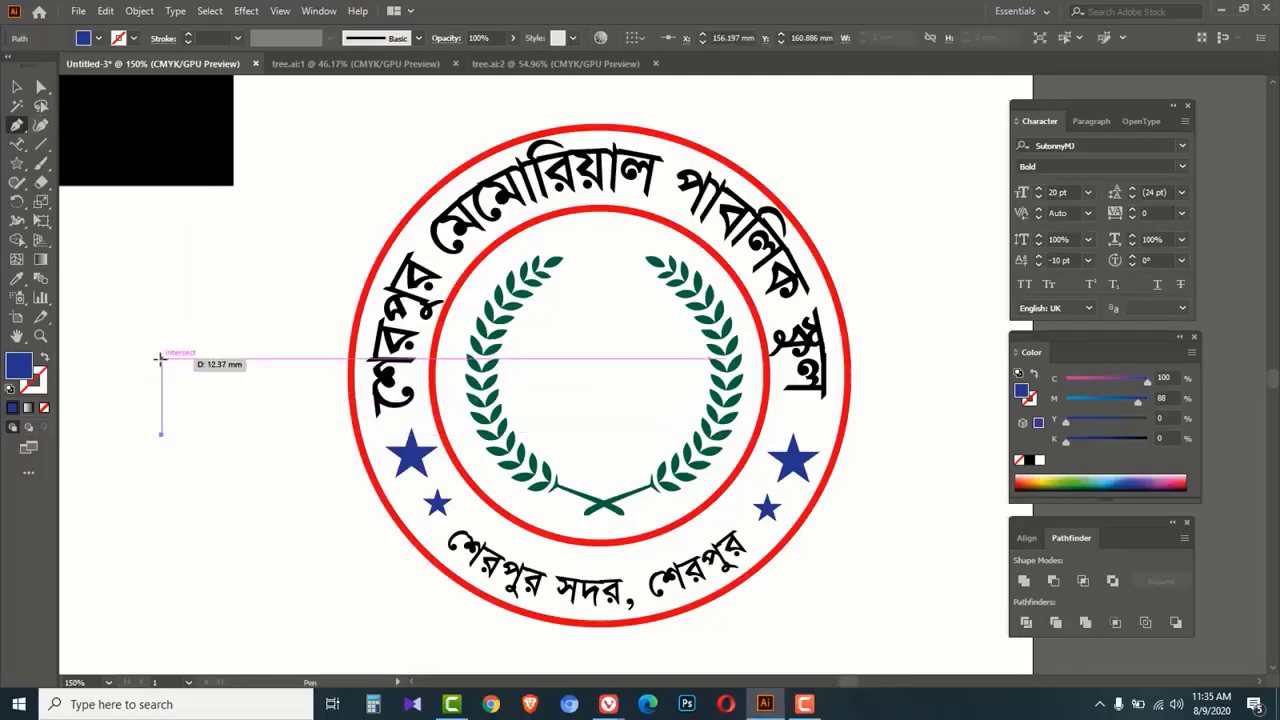
pyautogui.click(161, 370)
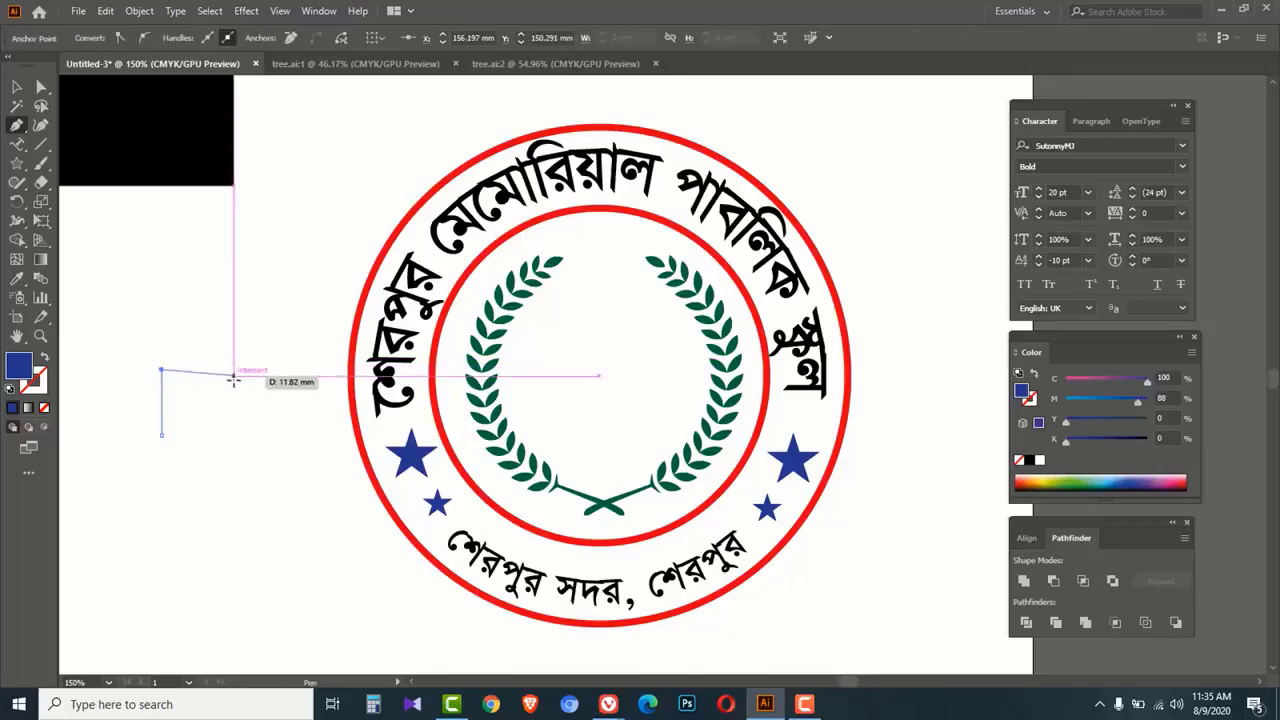
pyautogui.moveTo(220, 377); pyautogui.dragTo(238, 397)
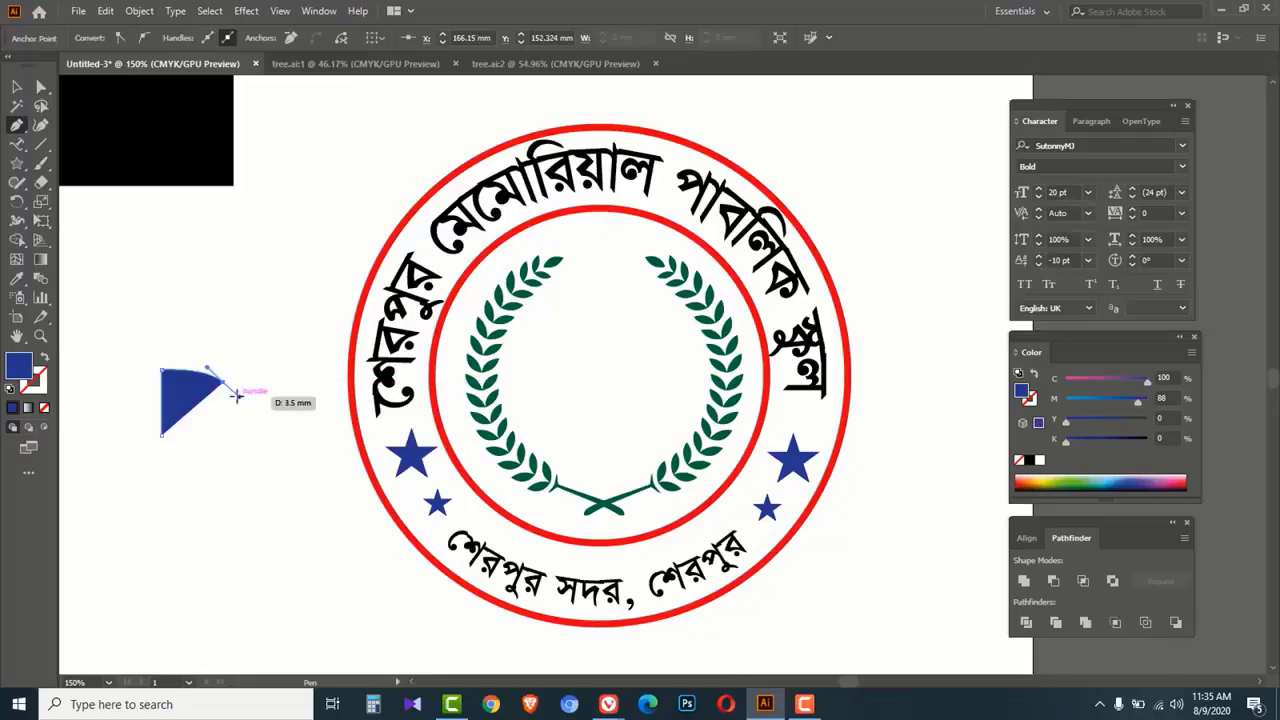
pyautogui.press('alt')
pyautogui.keyDown('alt'); pyautogui.click(223, 379); pyautogui.keyUp('alt')
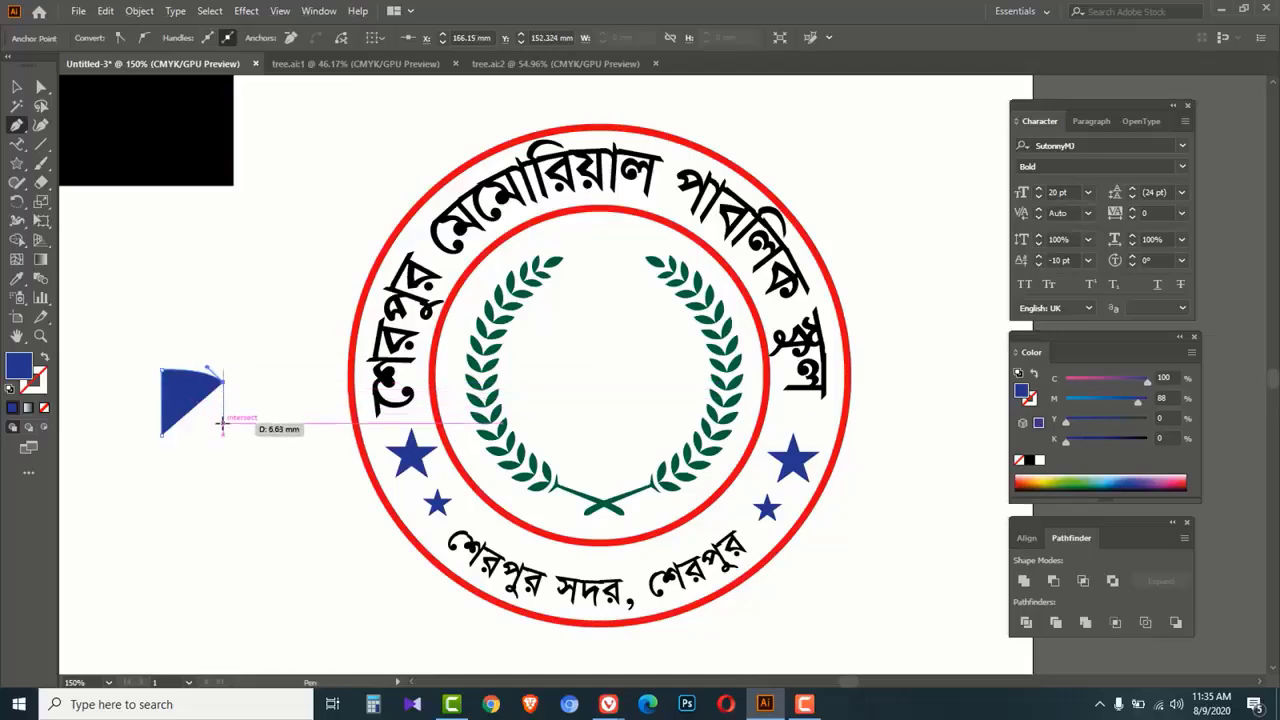
pyautogui.click(224, 435)
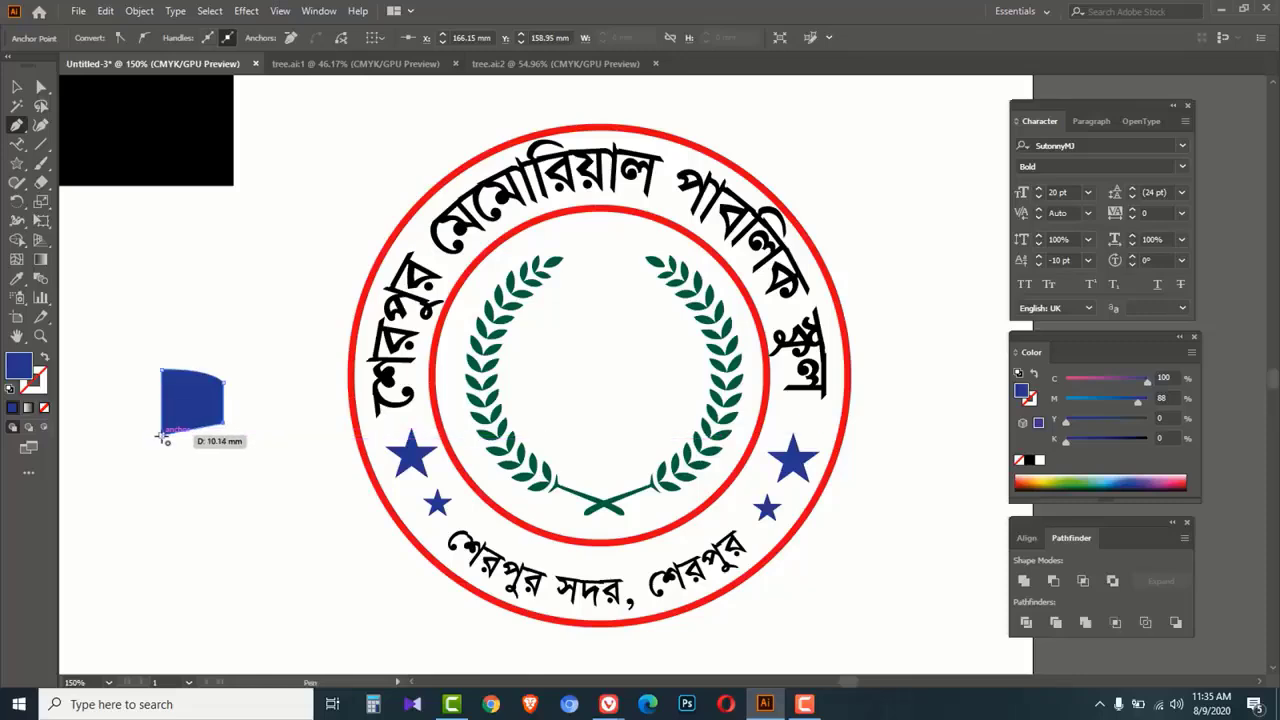
pyautogui.click(163, 435)
# Step: Duplicate the blue page shape to its right and reflect the copy across the vertical axis
pyautogui.press('v')
pyautogui.moveTo(186, 401); pyautogui.dragTo(252, 400)
pyautogui.rightClick(252, 399)
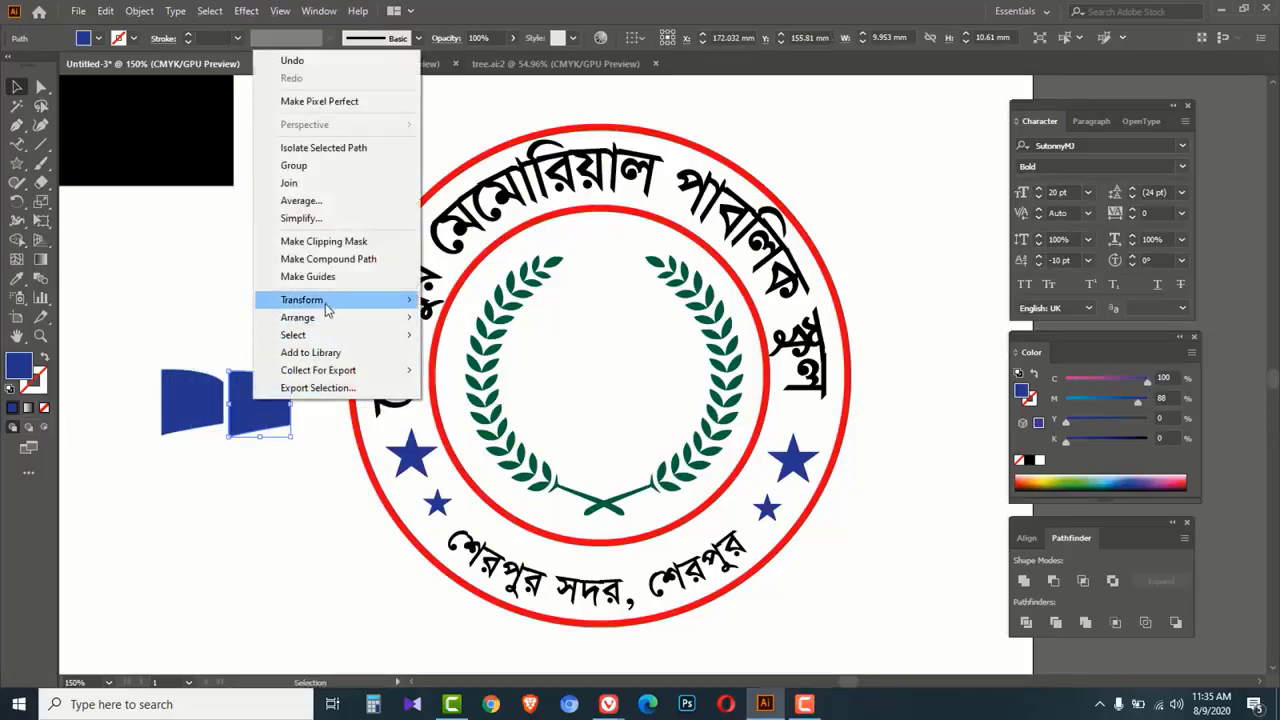
pyautogui.moveTo(327, 310)
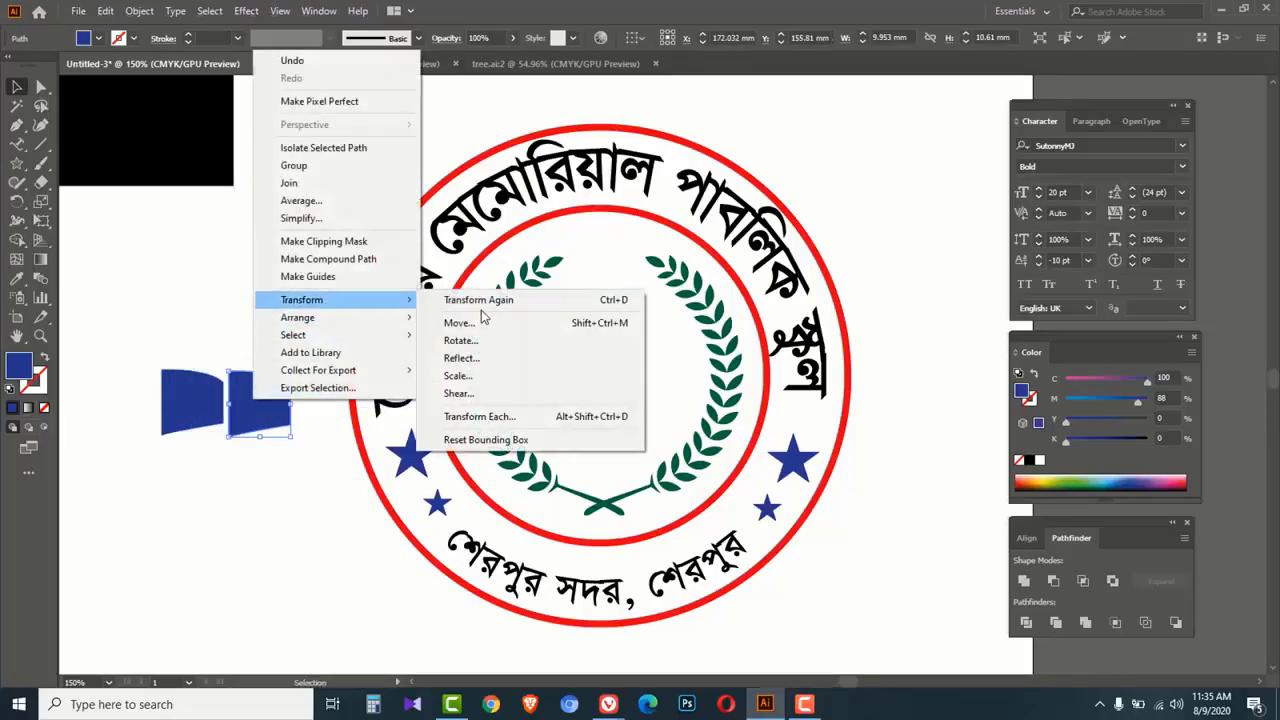
pyautogui.click(470, 358)
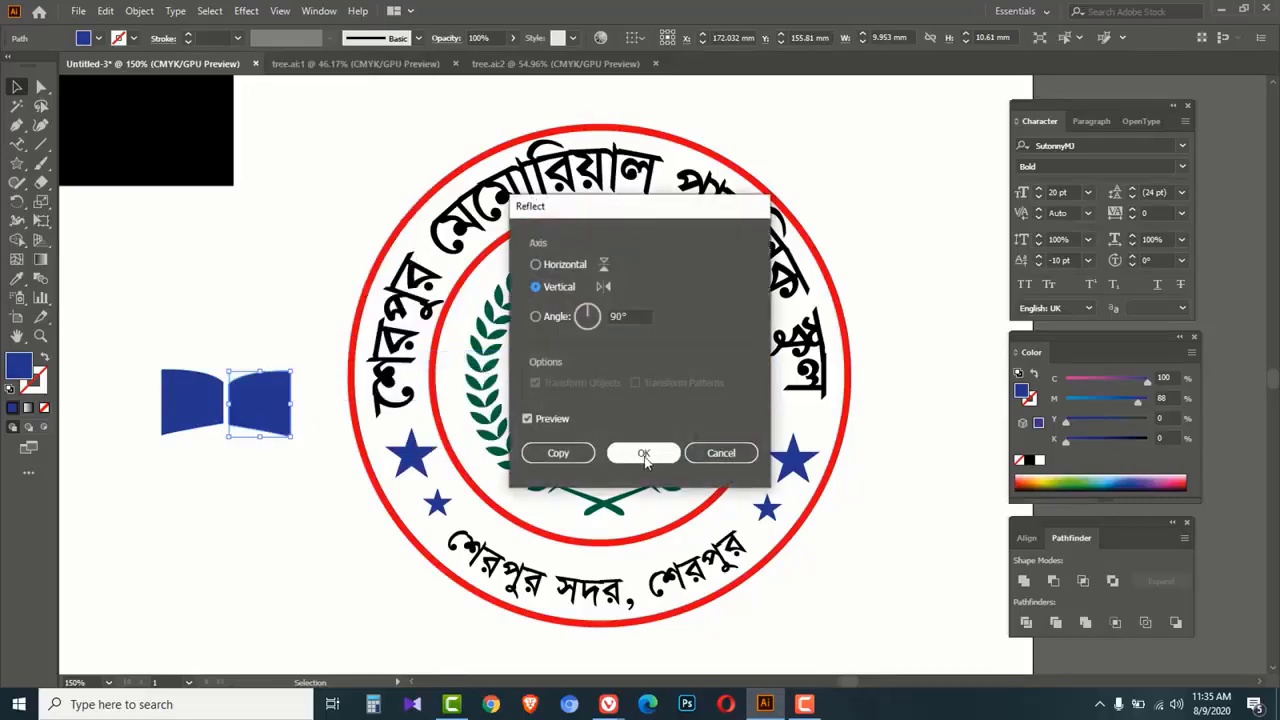
pyautogui.click(644, 453)
pyautogui.click(272, 495)
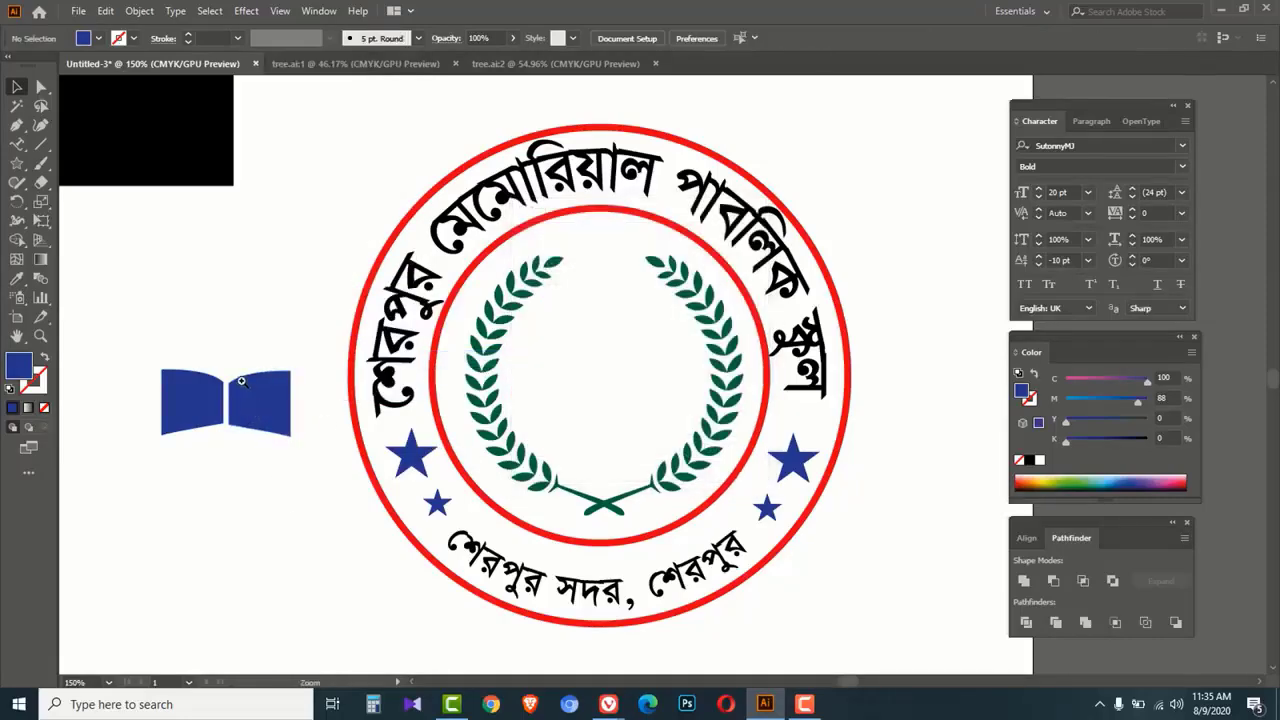
# Step: Move the mirrored page closer to the first, lower both inner bottom corners about 1.24 mm, and adjust the left page's bottom curve
pyautogui.click(241, 381)
pyautogui.click(680, 412)
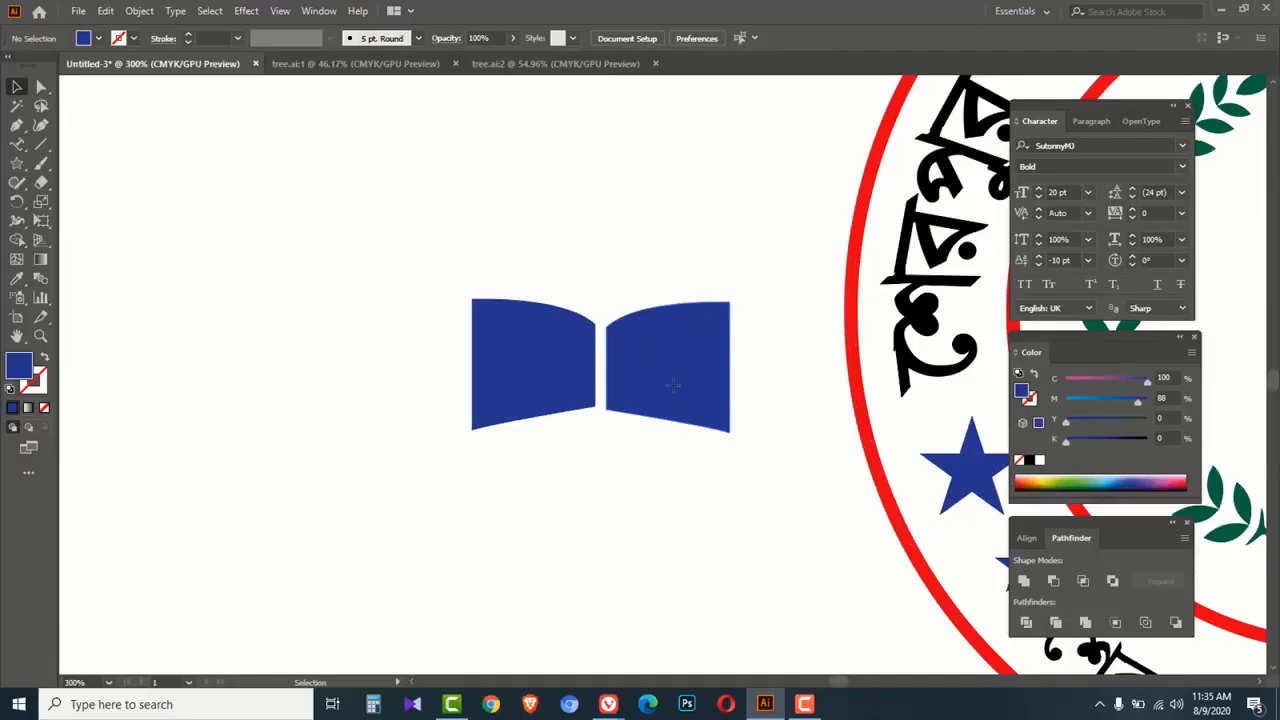
pyautogui.moveTo(673, 385); pyautogui.dragTo(666, 384)
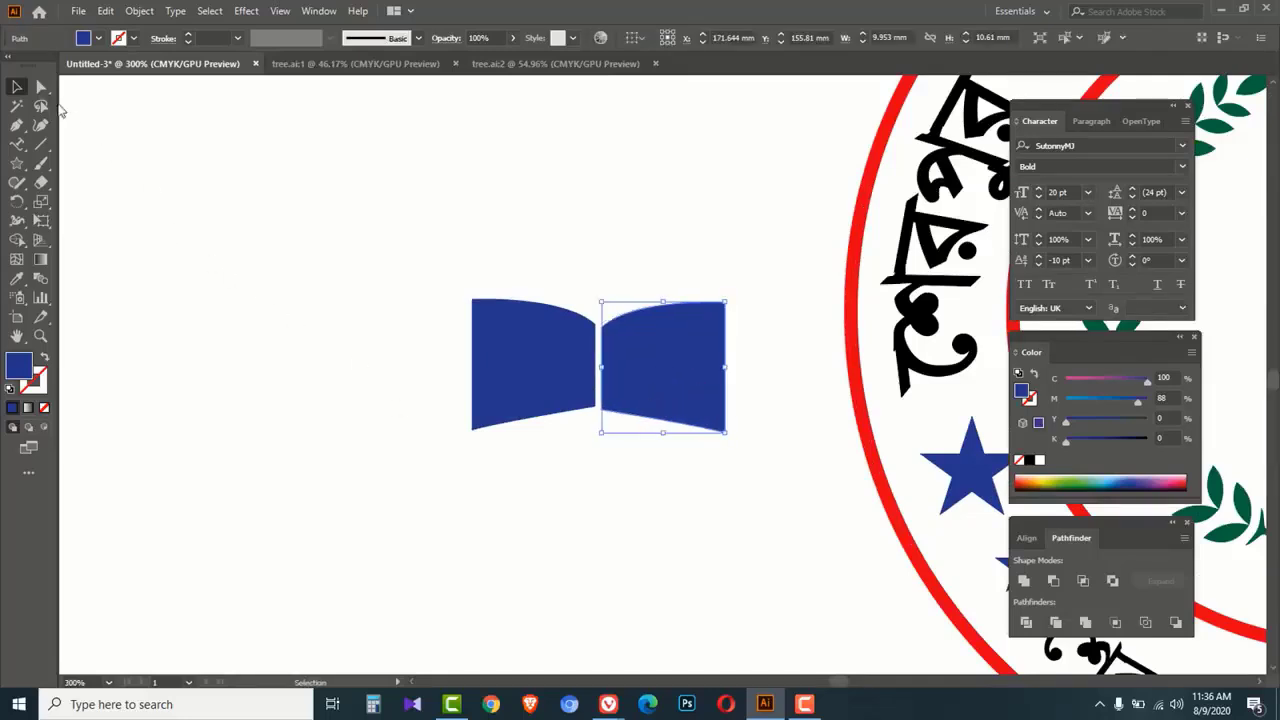
pyautogui.press('a')
pyautogui.moveTo(590, 408); pyautogui.dragTo(601, 431)
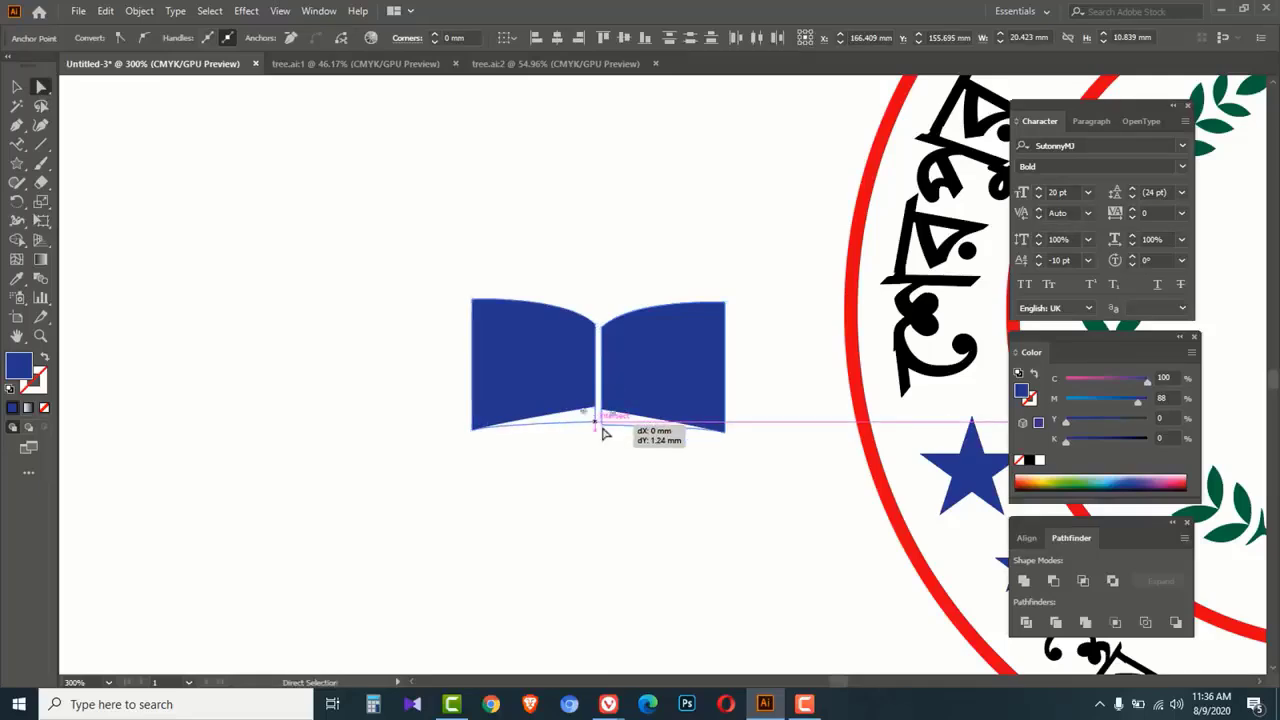
pyautogui.moveTo(497, 430); pyautogui.dragTo(514, 428)
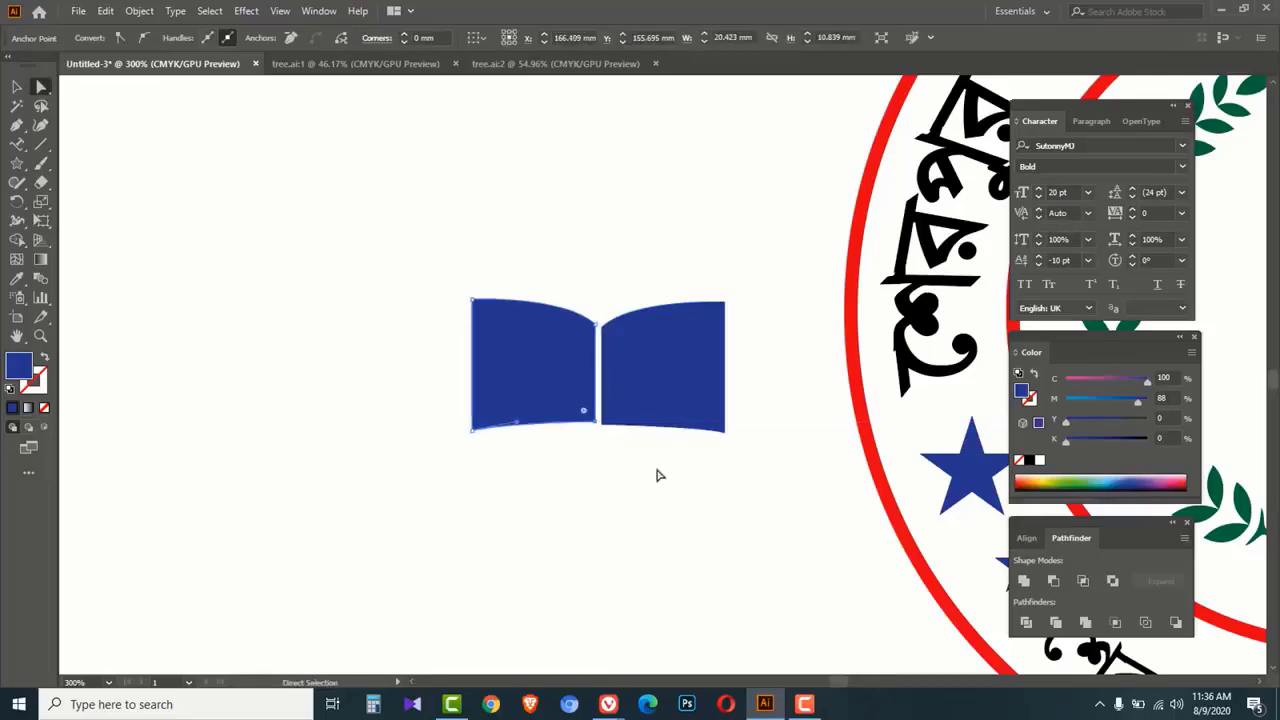
pyautogui.click(655, 474)
# Step: Level the right page's inner corners with the left page's and move the right page against it at the spine
pyautogui.hotkey('ctrl', 'space')
pyautogui.keyDown('ctrl'); pyautogui.click(623, 328); pyautogui.keyUp('ctrl')
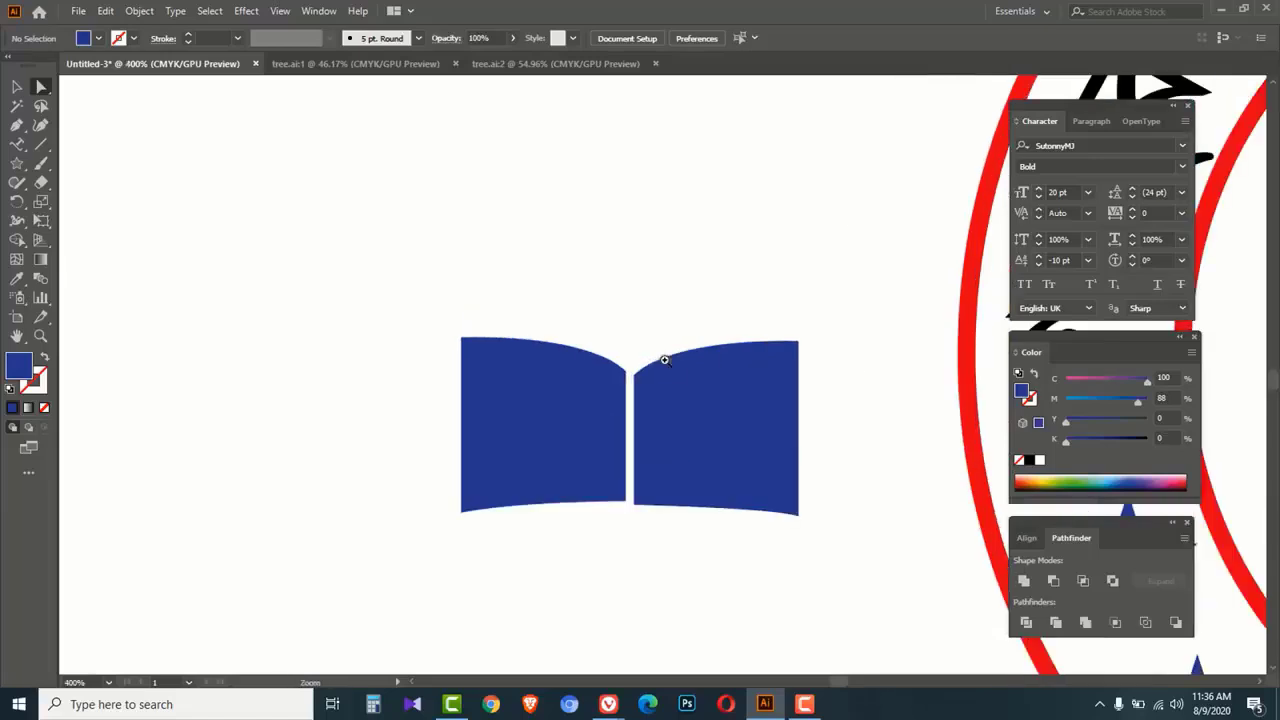
pyautogui.keyDown('ctrl'); pyautogui.click(673, 402); pyautogui.keyUp('ctrl')
pyautogui.click(607, 321)
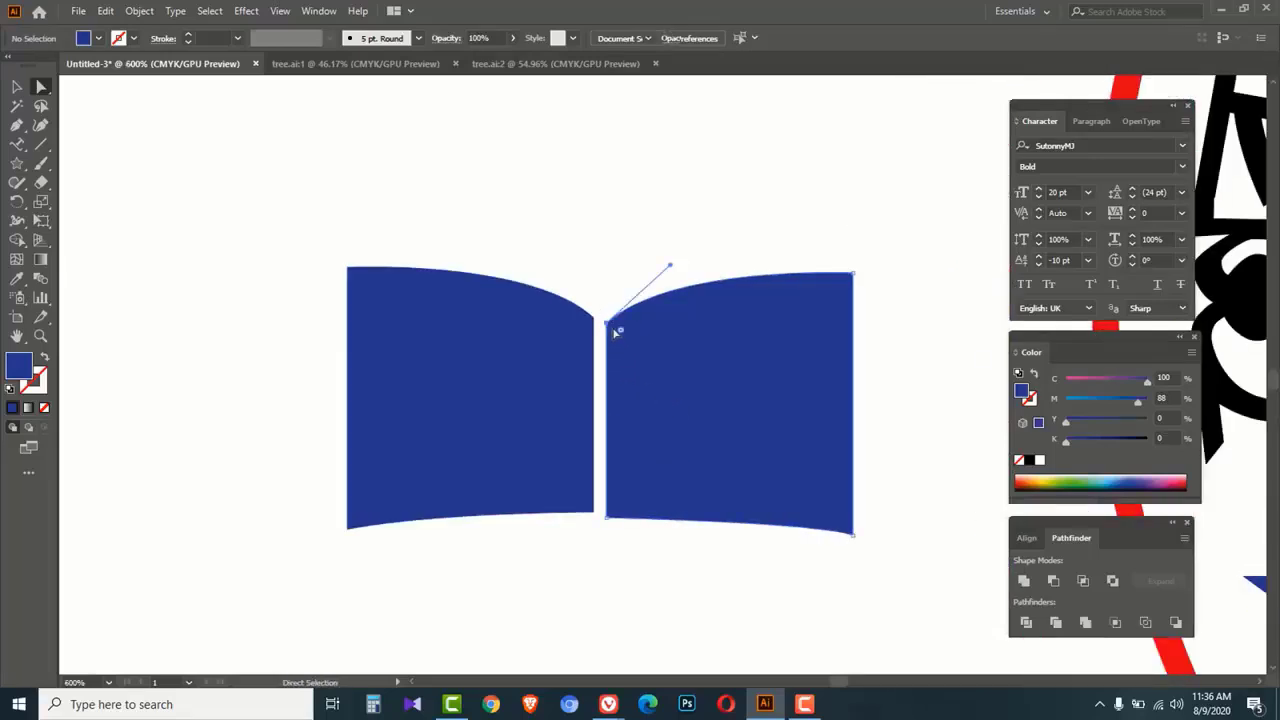
pyautogui.moveTo(607, 321); pyautogui.dragTo(606, 317)
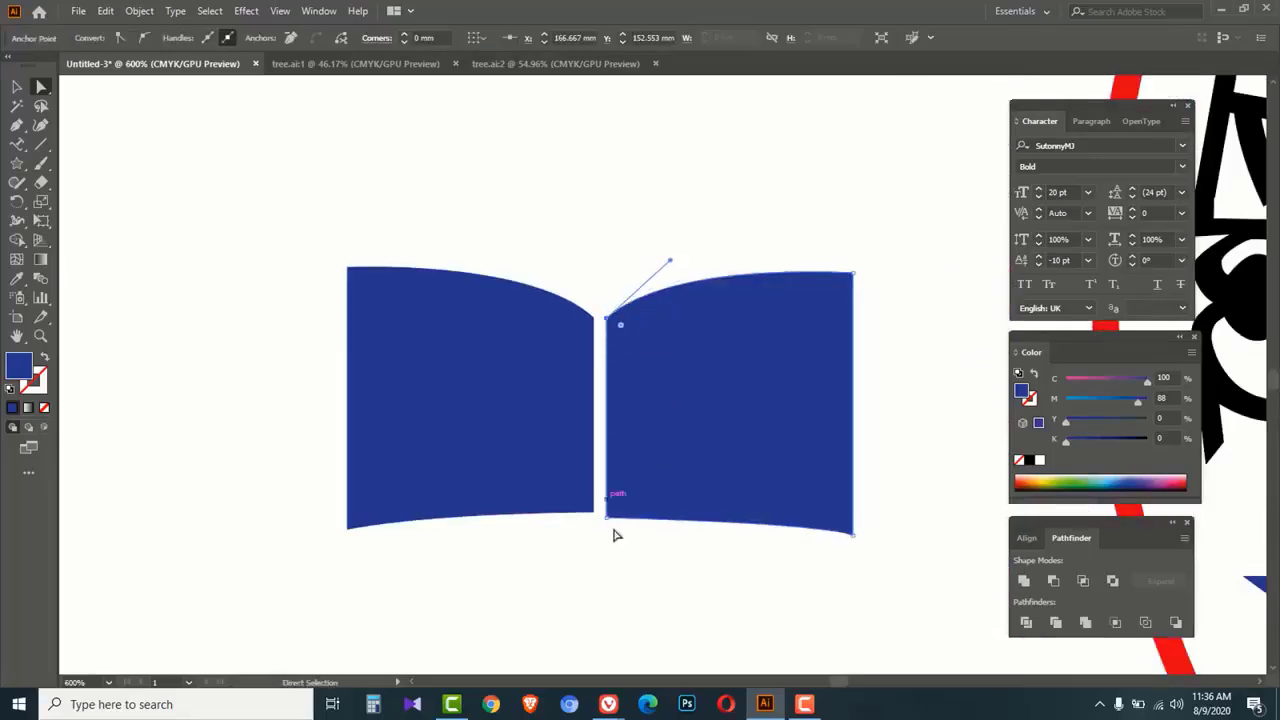
pyautogui.moveTo(600, 512); pyautogui.dragTo(606, 516)
pyautogui.click(612, 552)
pyautogui.press('v')
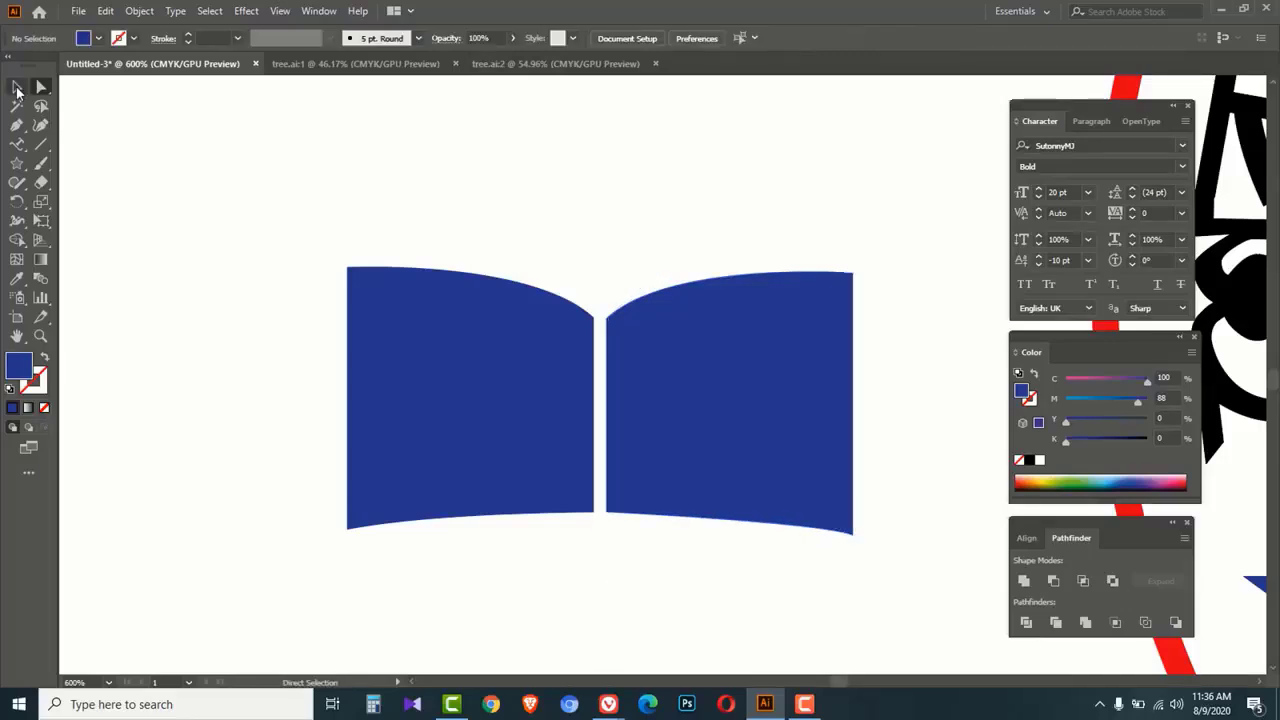
pyautogui.moveTo(725, 428); pyautogui.dragTo(712, 424)
# Step: Give both pages no fill and a 0.75 pt blue stroke of C 100, M 53, Y 0, K 0
pyautogui.moveTo(735, 613); pyautogui.dragTo(480, 421)
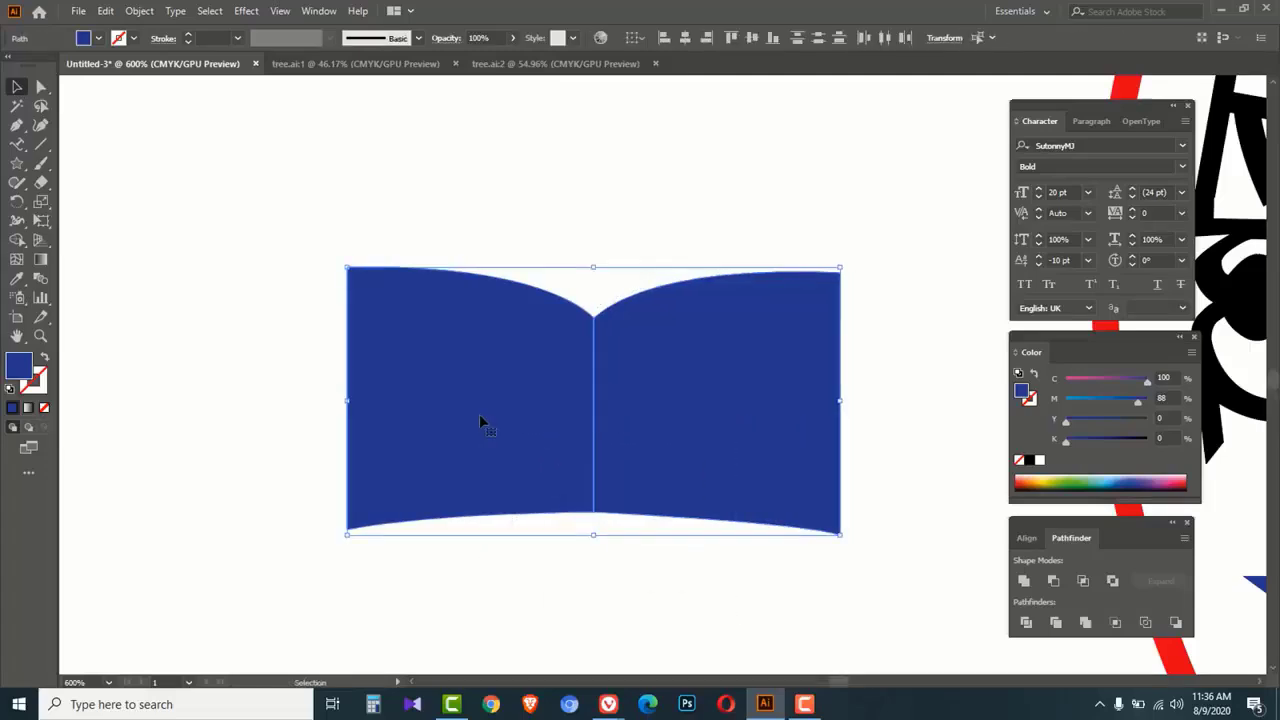
pyautogui.click(1019, 461)
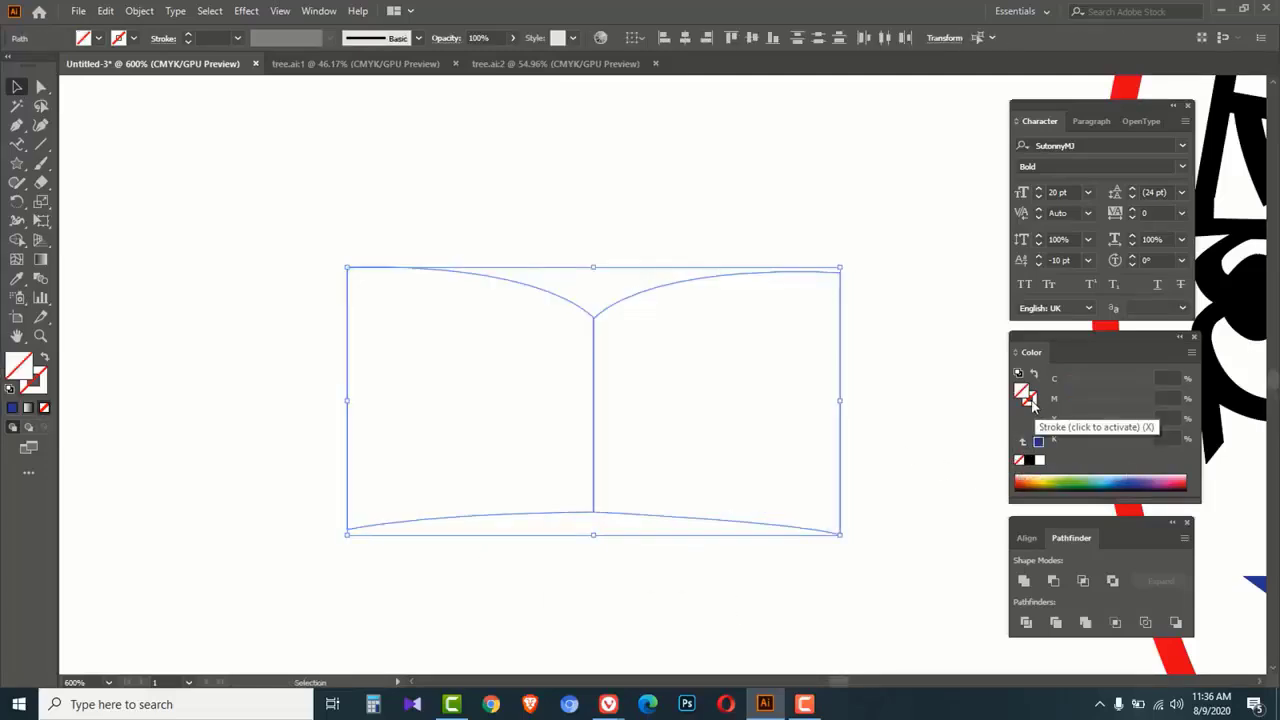
pyautogui.click(1040, 462)
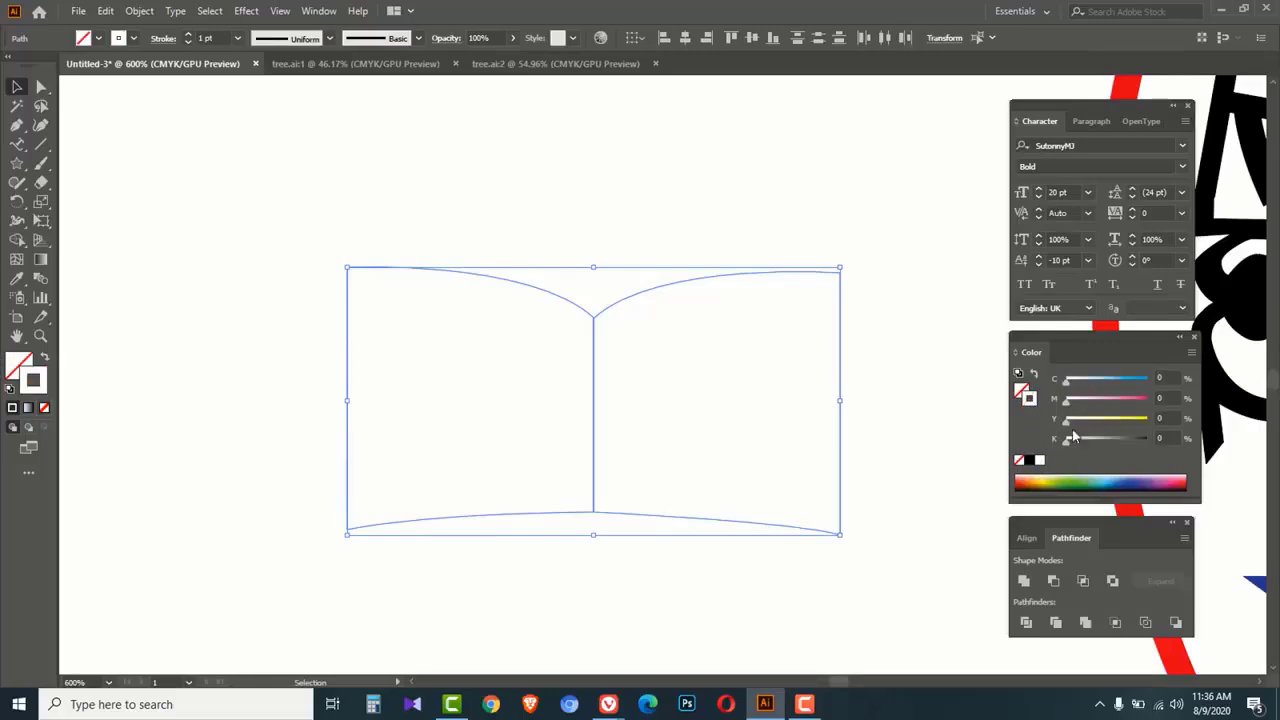
pyautogui.moveTo(1066, 384); pyautogui.dragTo(1167, 386)
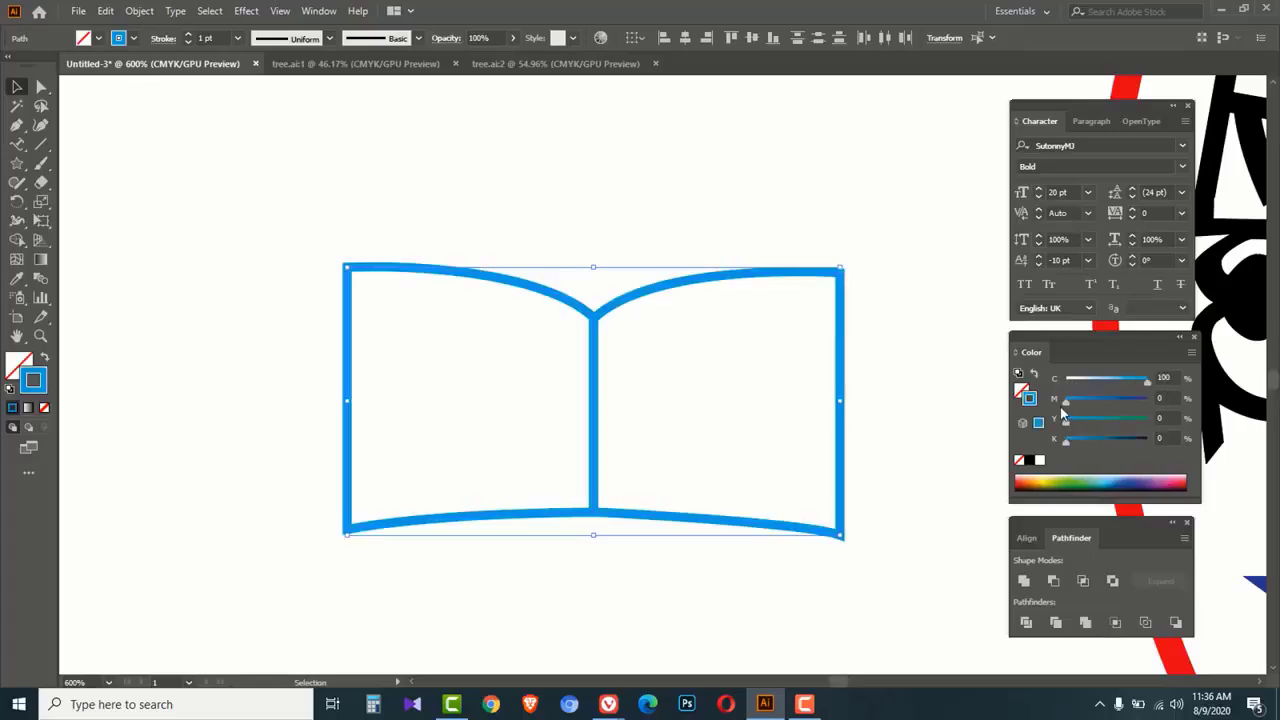
pyautogui.moveTo(1089, 407); pyautogui.dragTo(1109, 402)
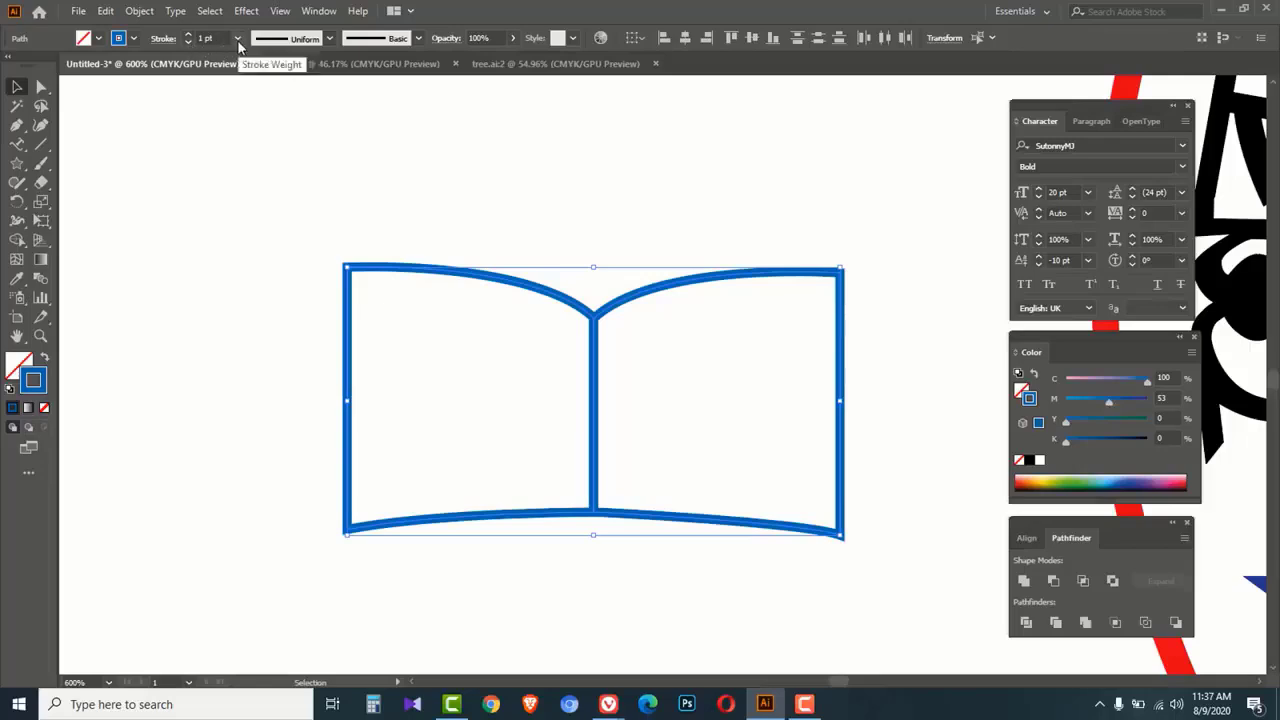
pyautogui.click(238, 45)
pyautogui.click(260, 93)
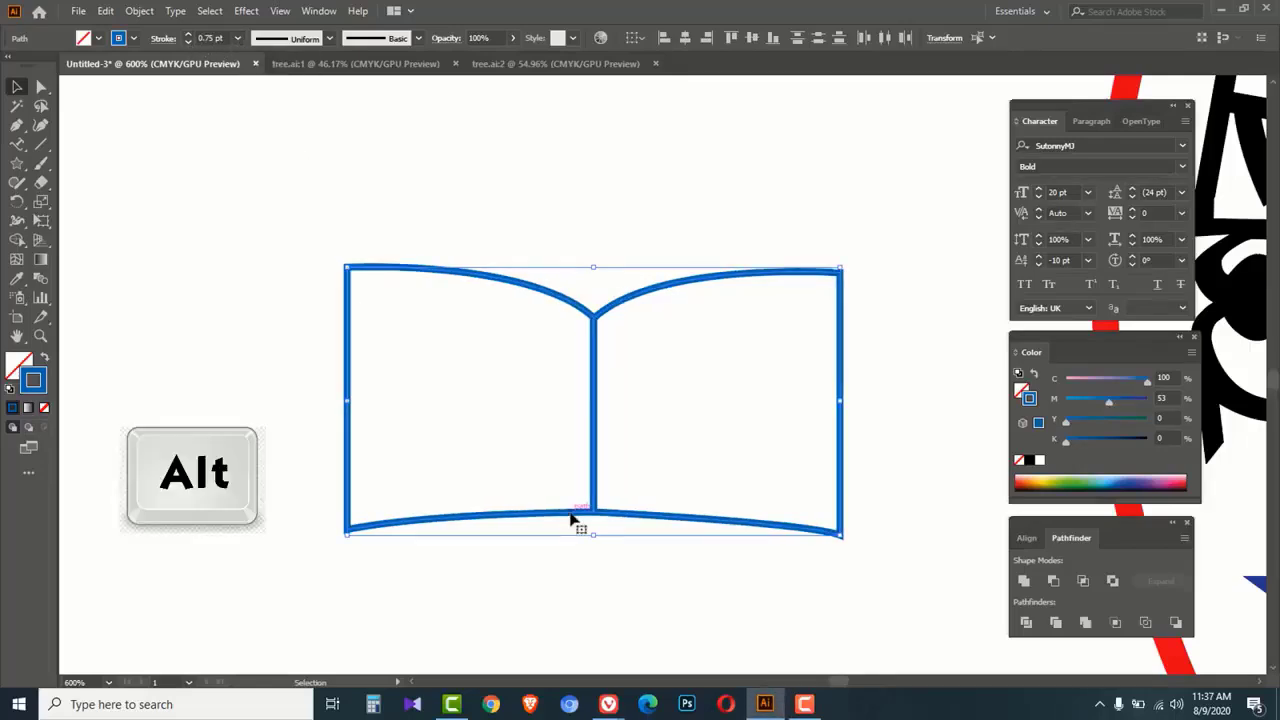
# Step: Copy both page outlines slightly downward, fill the copies with the stroke's blue, and send them to the back
pyautogui.moveTo(571, 521); pyautogui.dragTo(573, 532)
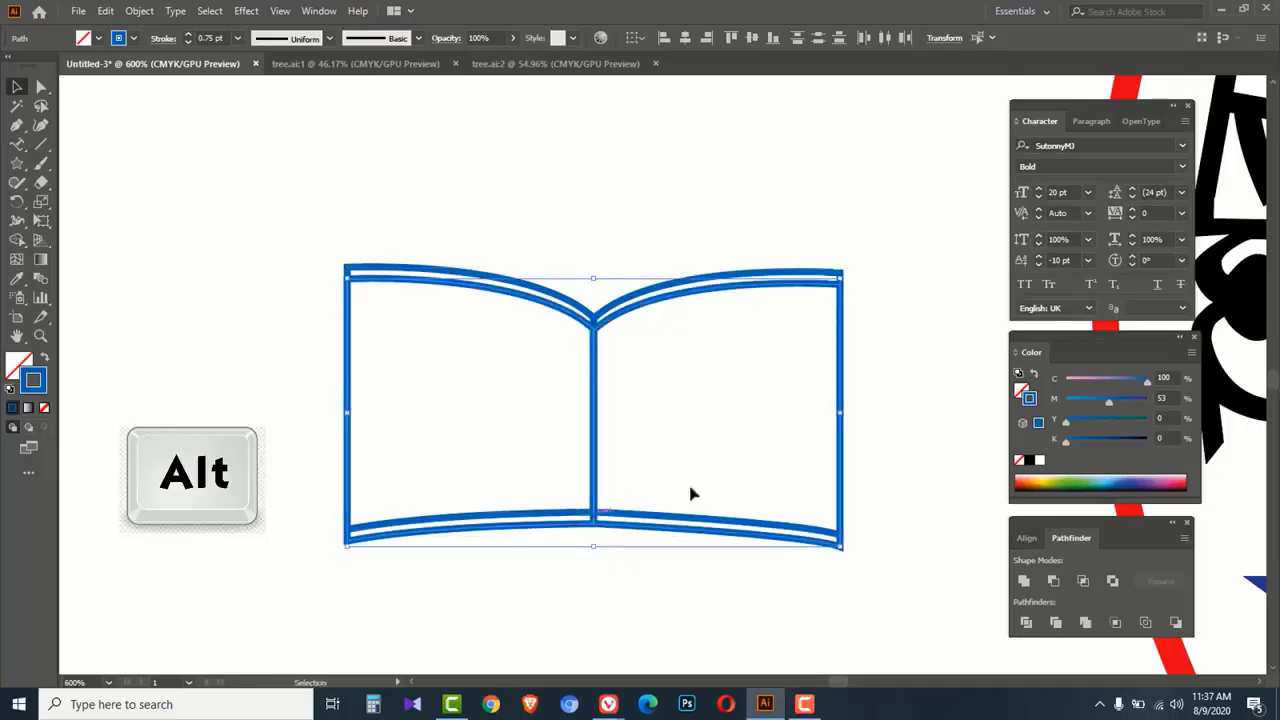
pyautogui.click(1020, 390)
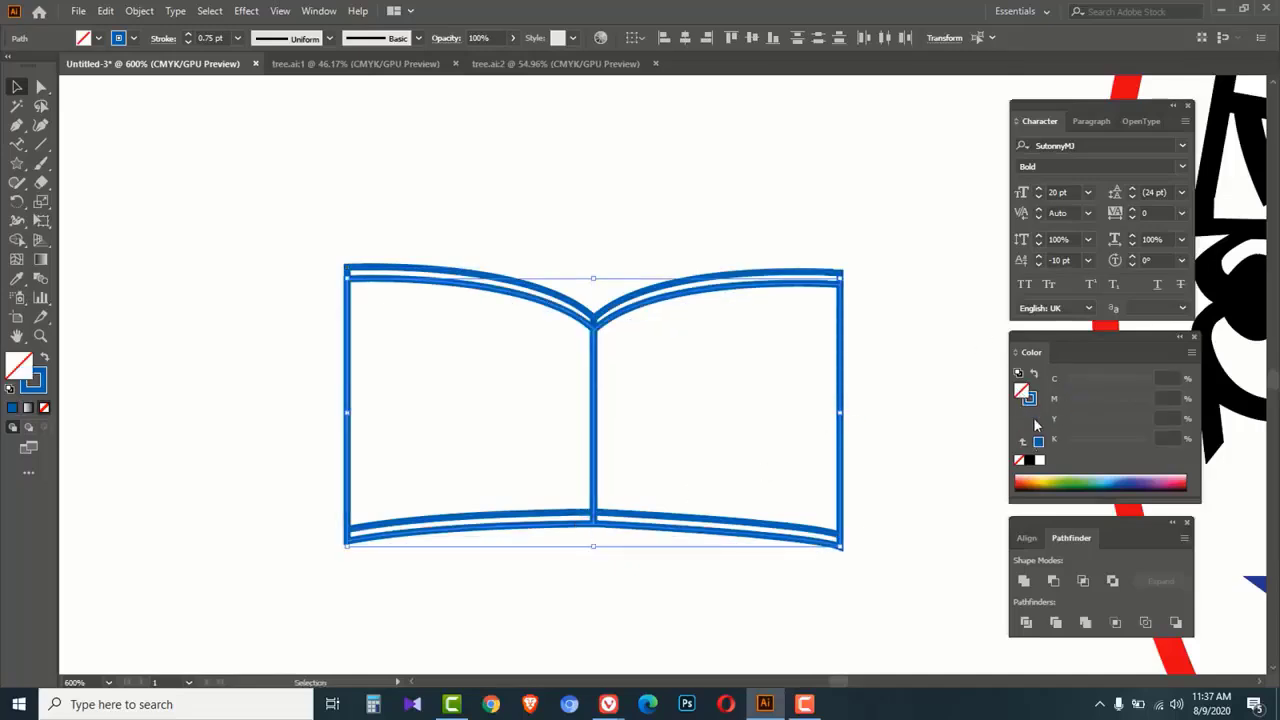
pyautogui.click(1038, 442)
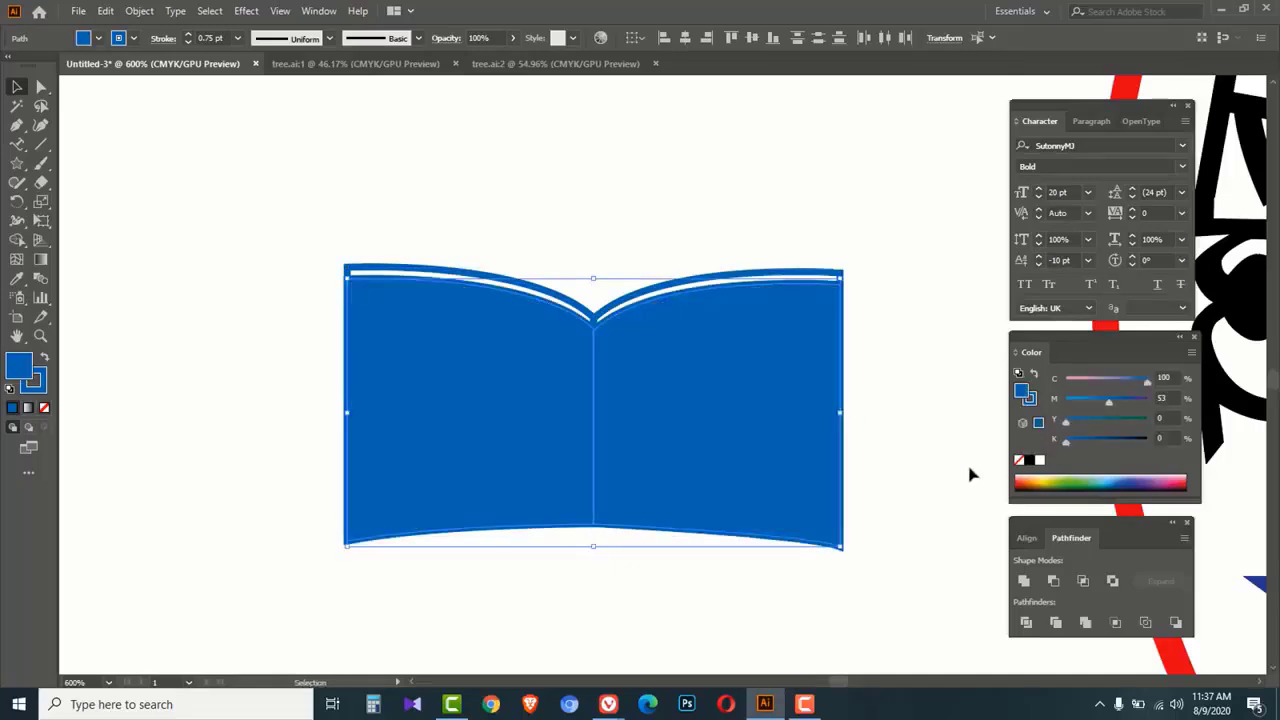
pyautogui.rightClick(718, 400)
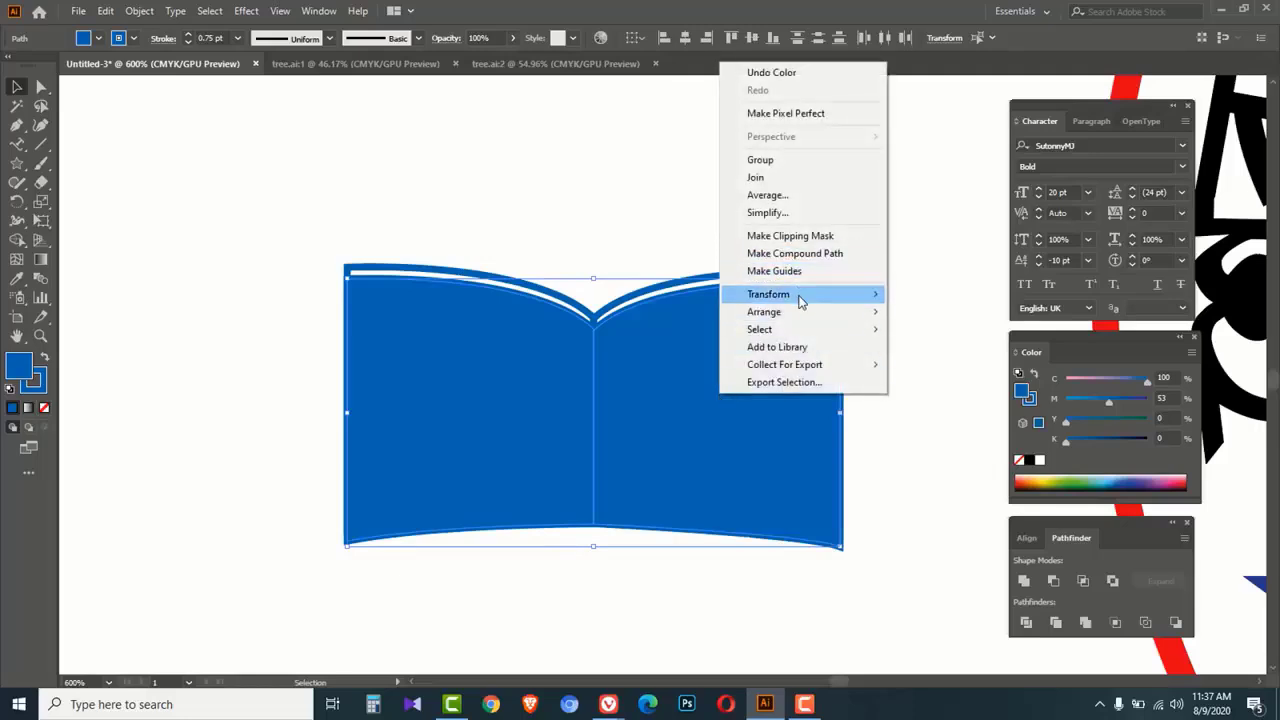
pyautogui.moveTo(794, 311)
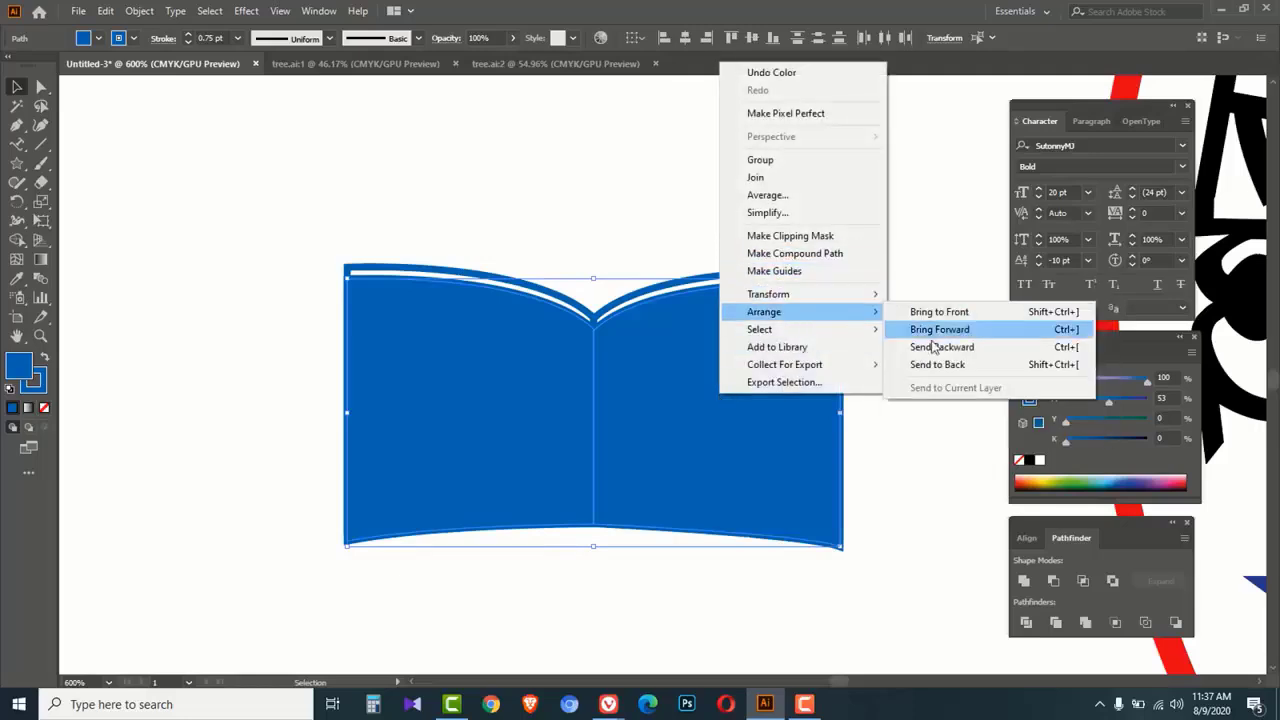
pyautogui.click(935, 364)
pyautogui.click(846, 309)
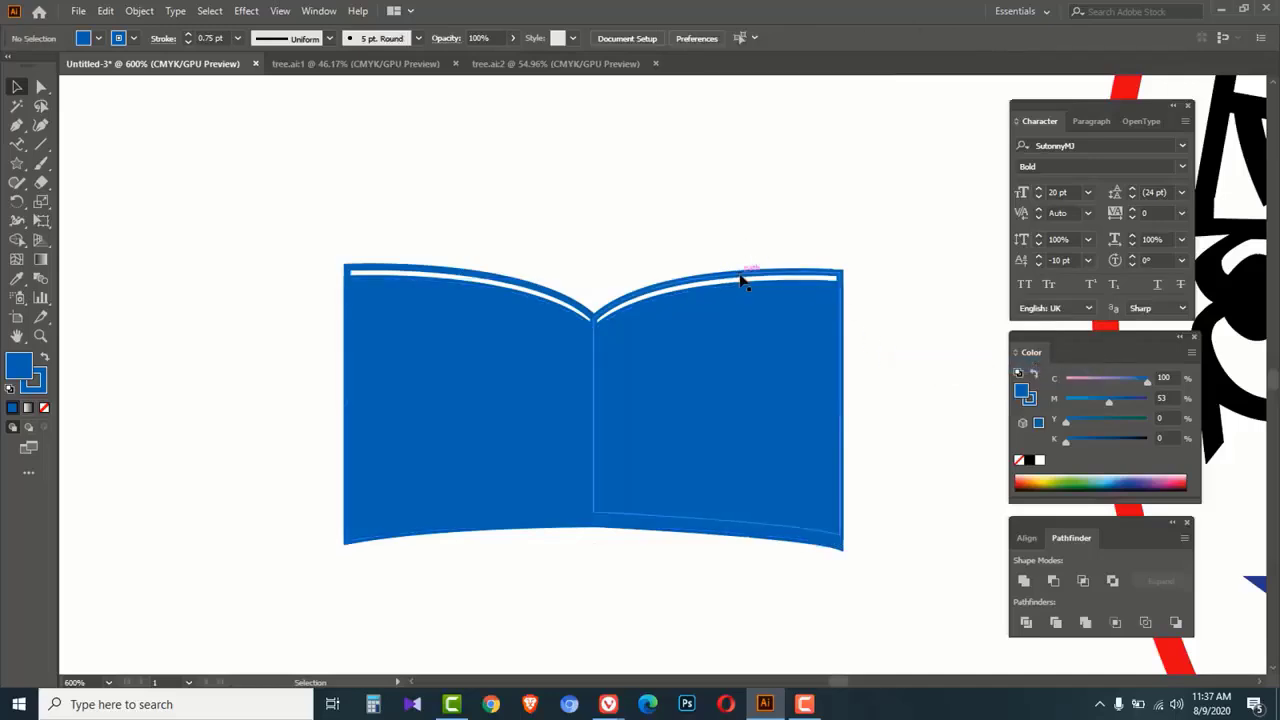
# Step: Fill the two front pages of the book with white, keeping their blue outlines
pyautogui.click(743, 276)
pyautogui.keyDown('shift'); pyautogui.click(502, 279); pyautogui.keyUp('shift')
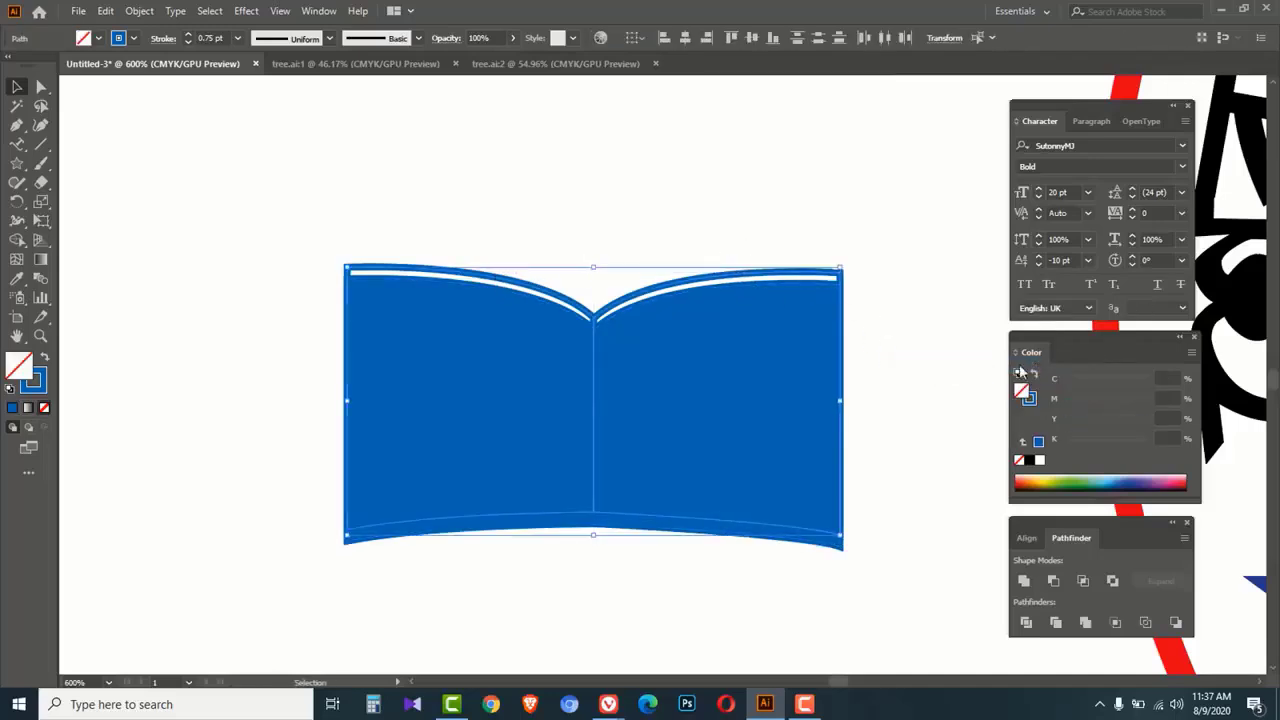
pyautogui.click(1039, 461)
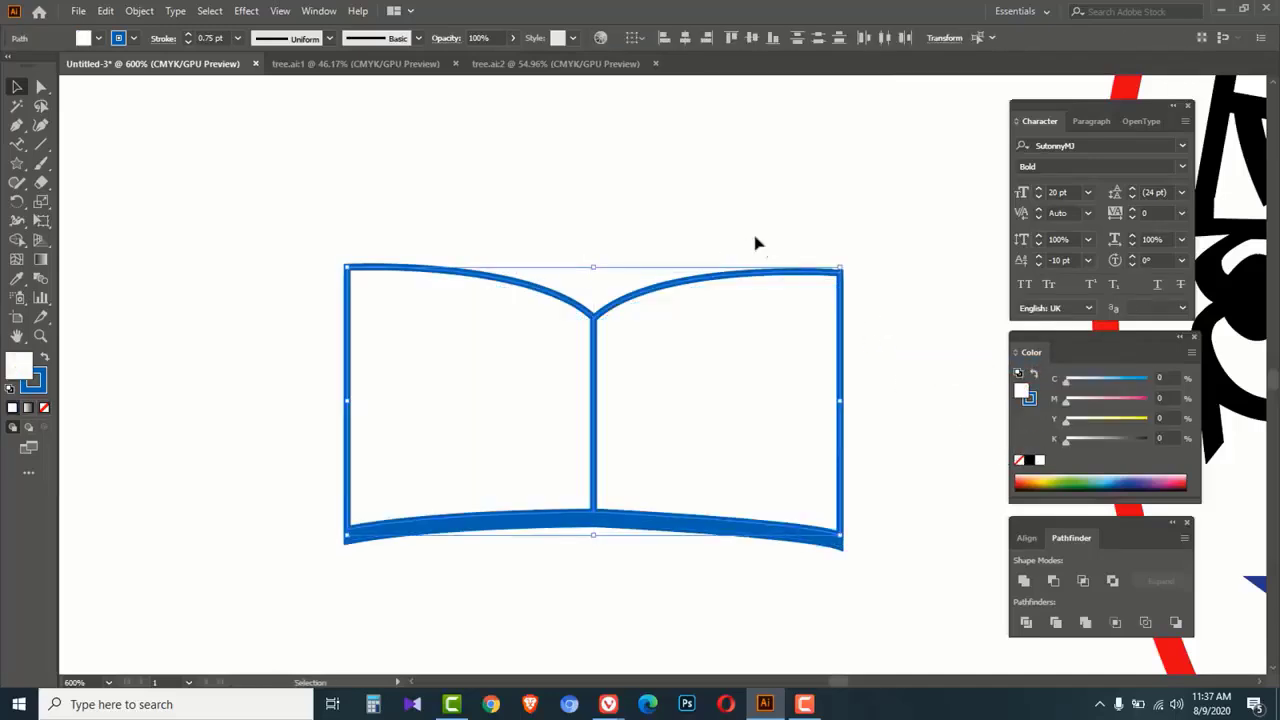
pyautogui.click(736, 226)
# Step: Add the black Bengali letter অ as text, scaled to 9.96 pt, in the left page's upper left area
pyautogui.click(17, 144)
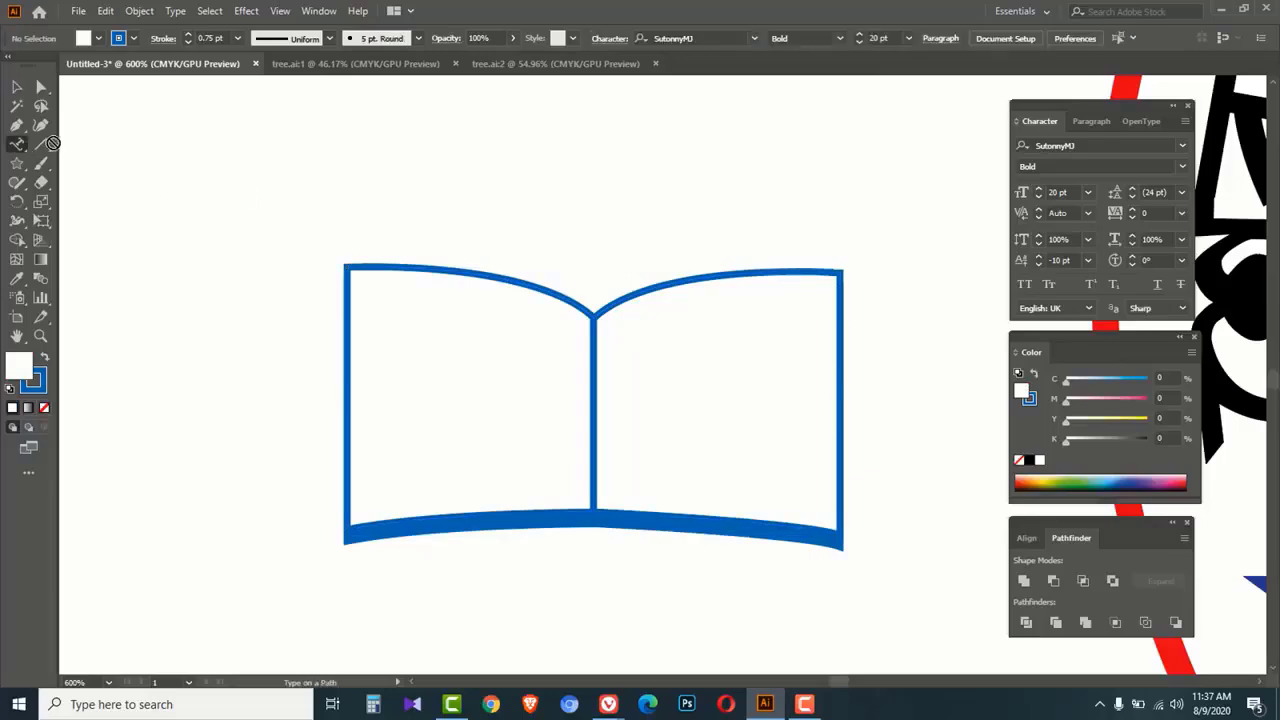
pyautogui.click(20, 150)
pyautogui.click(94, 140)
pyautogui.click(257, 194)
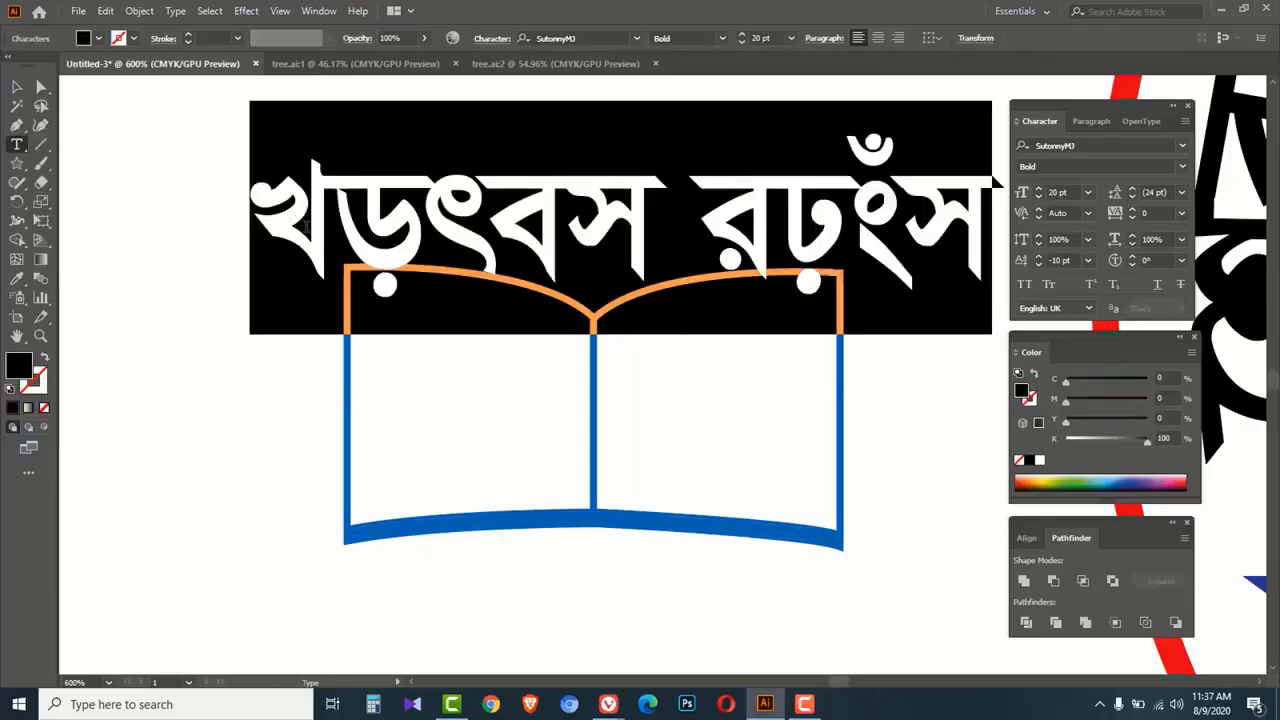
pyautogui.write('A')
pyautogui.press('Escape')
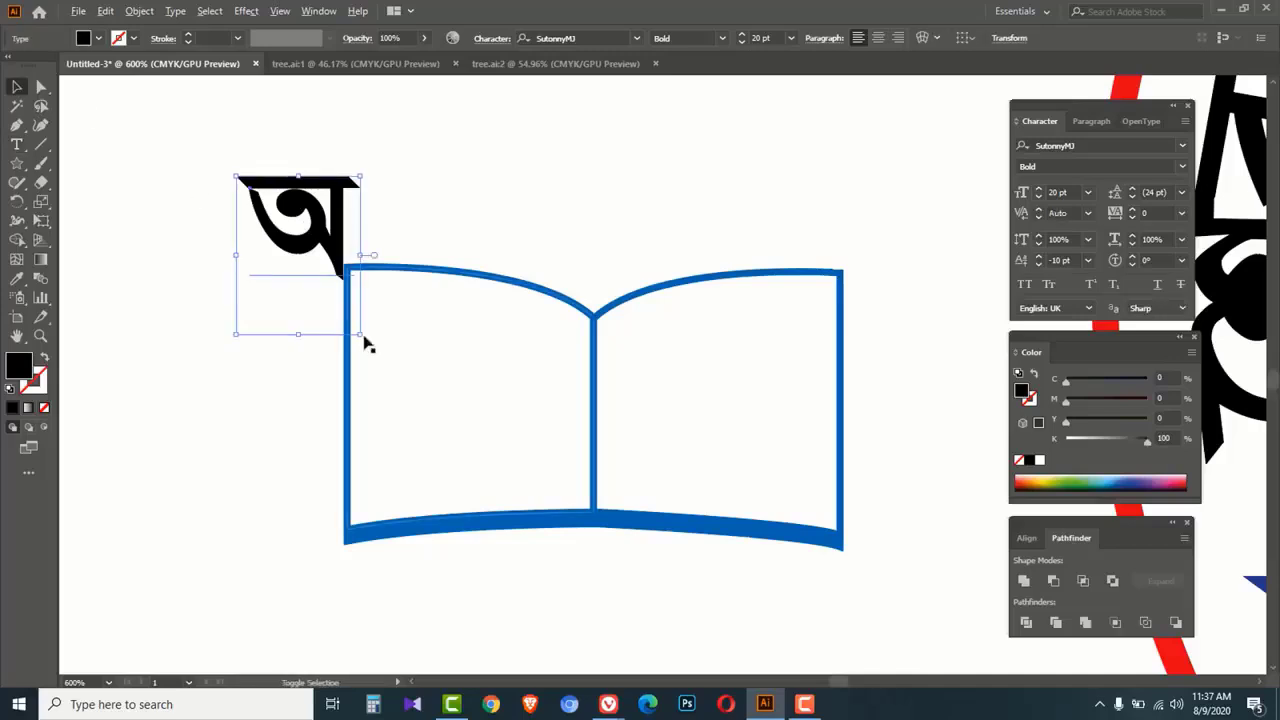
pyautogui.moveTo(359, 336); pyautogui.dragTo(326, 288)
pyautogui.moveTo(306, 251); pyautogui.dragTo(452, 380)
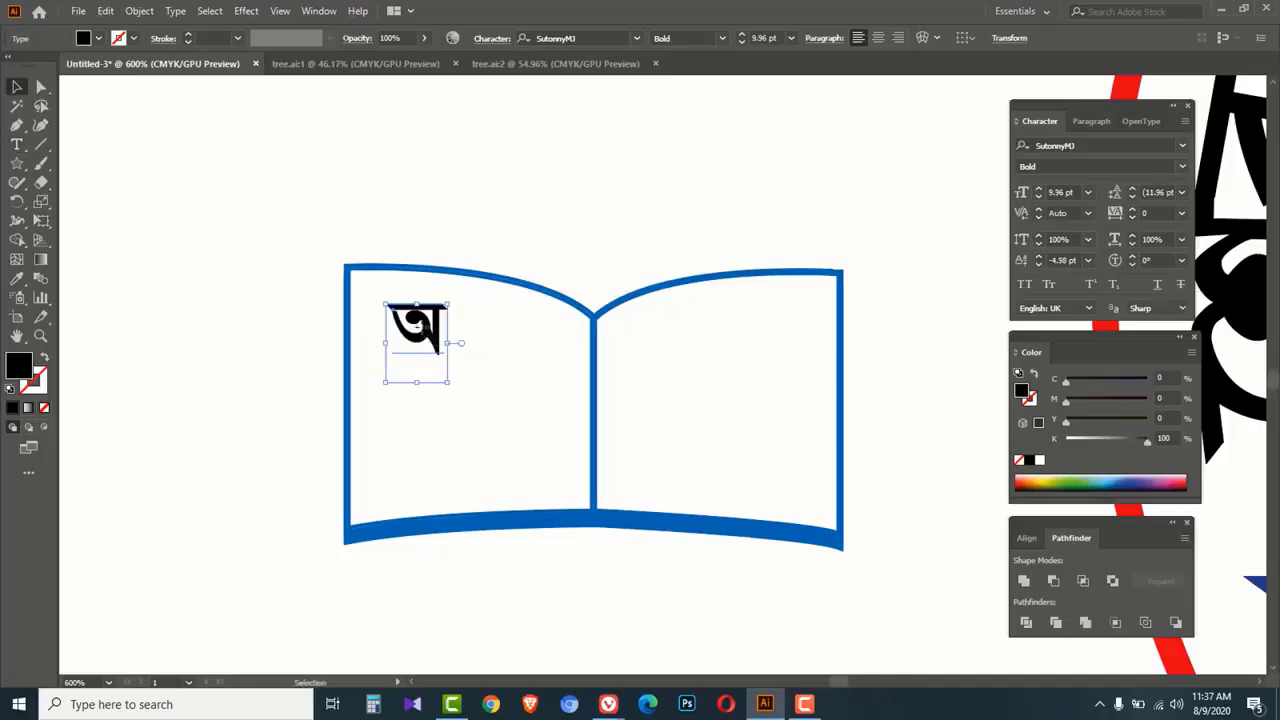
# Step: Copy the letter অ diagonally down to the left page's lower area and change the copy to আ
pyautogui.moveTo(424, 327); pyautogui.dragTo(490, 427)
pyautogui.doubleClick(482, 420)
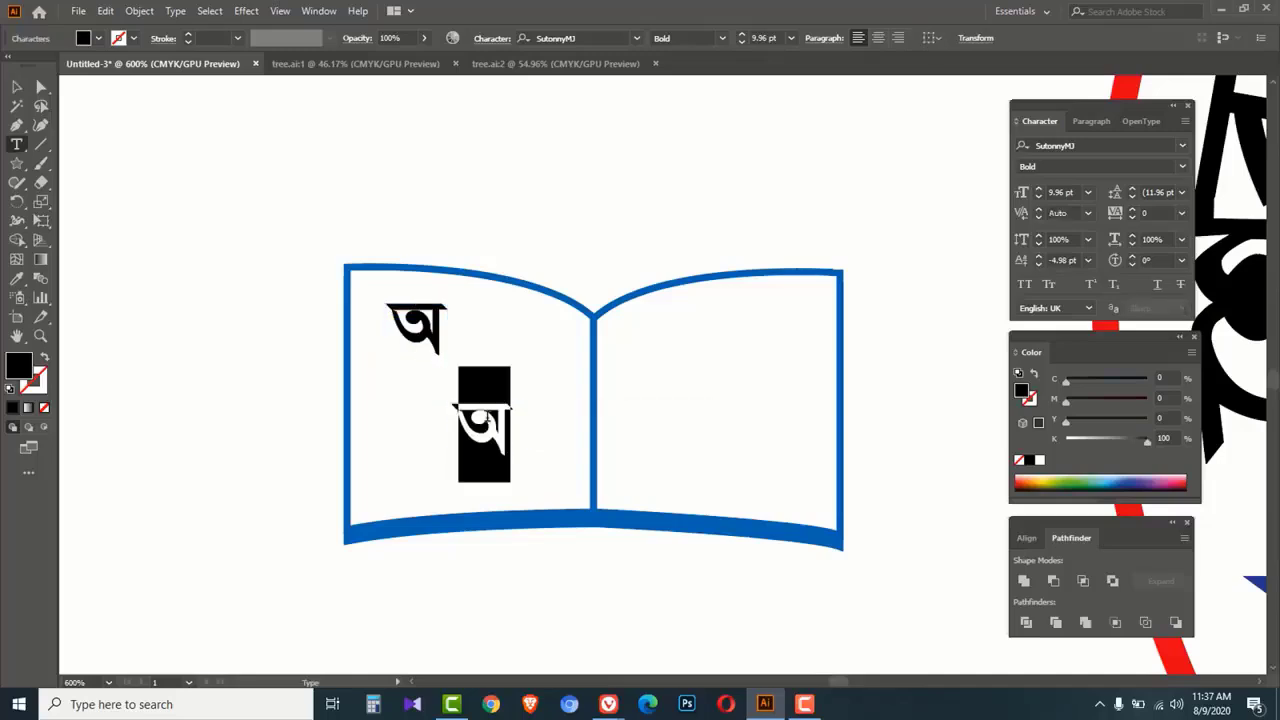
pyautogui.write('Av')
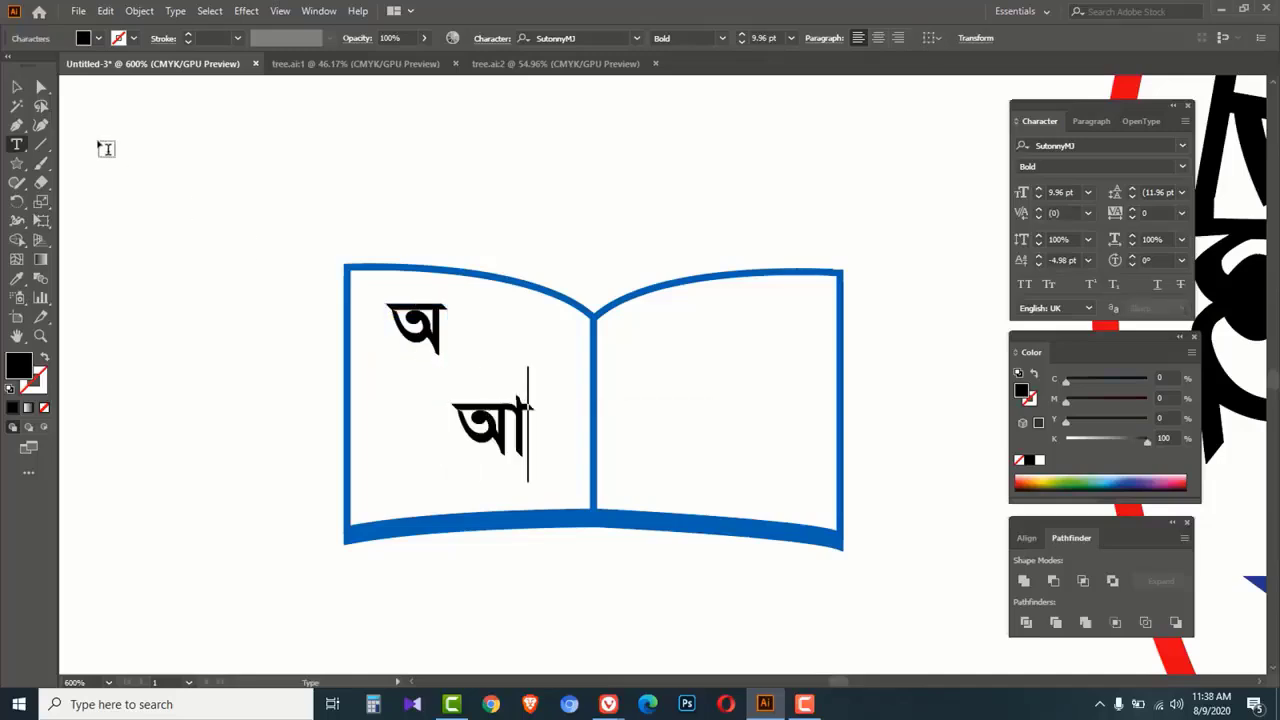
pyautogui.press('Escape')
# Step: Copy the letter আ to the right page's upper right area and change the copy to ক
pyautogui.moveTo(494, 418); pyautogui.dragTo(779, 323)
pyautogui.press('t')
pyautogui.doubleClick(786, 334)
pyautogui.write('ক')
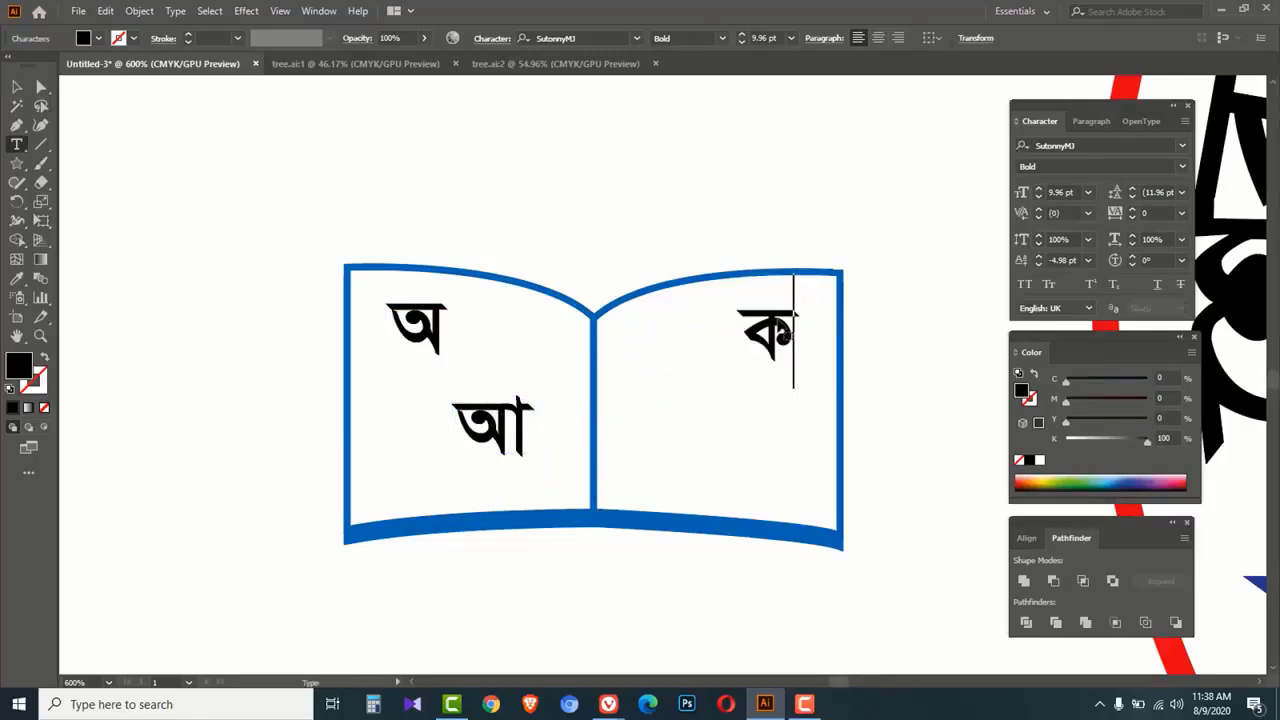
pyautogui.press('Escape')
# Step: Copy the letter ক to the right page's lower left area and change the copy to খ
pyautogui.moveTo(787, 345); pyautogui.dragTo(697, 459)
pyautogui.doubleClick(688, 440)
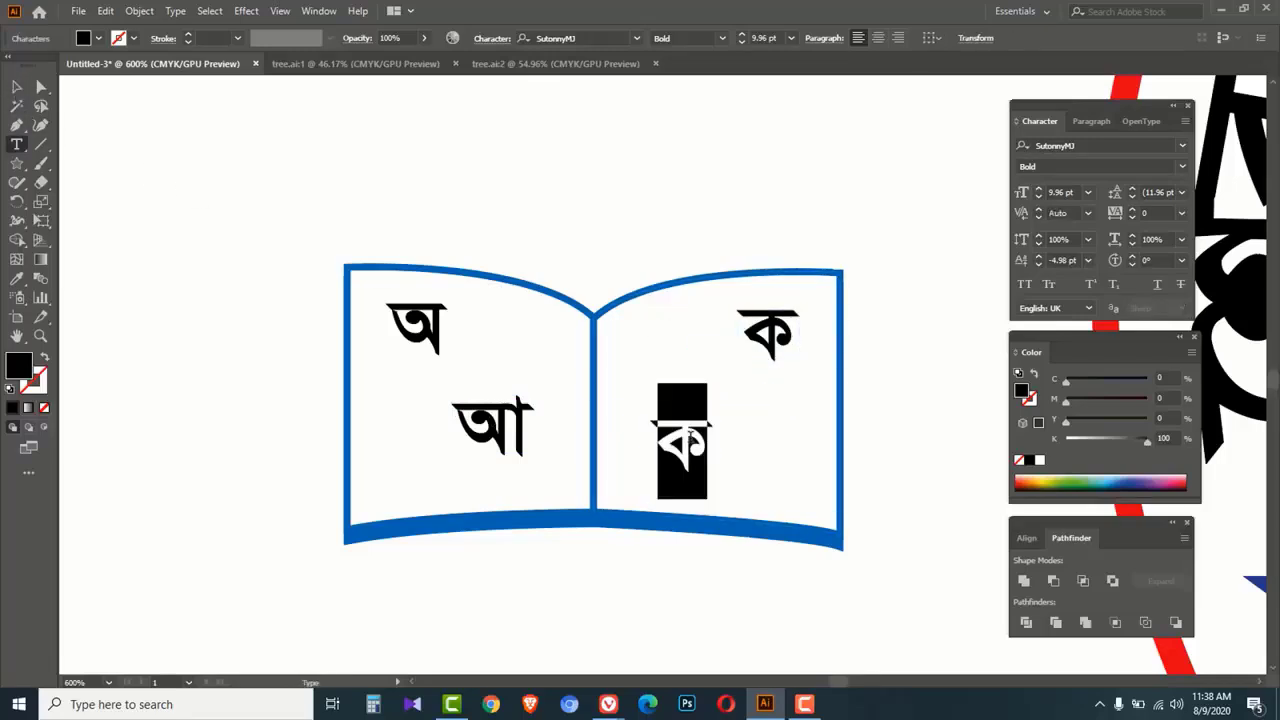
pyautogui.write('খ')
pyautogui.press('Escape')
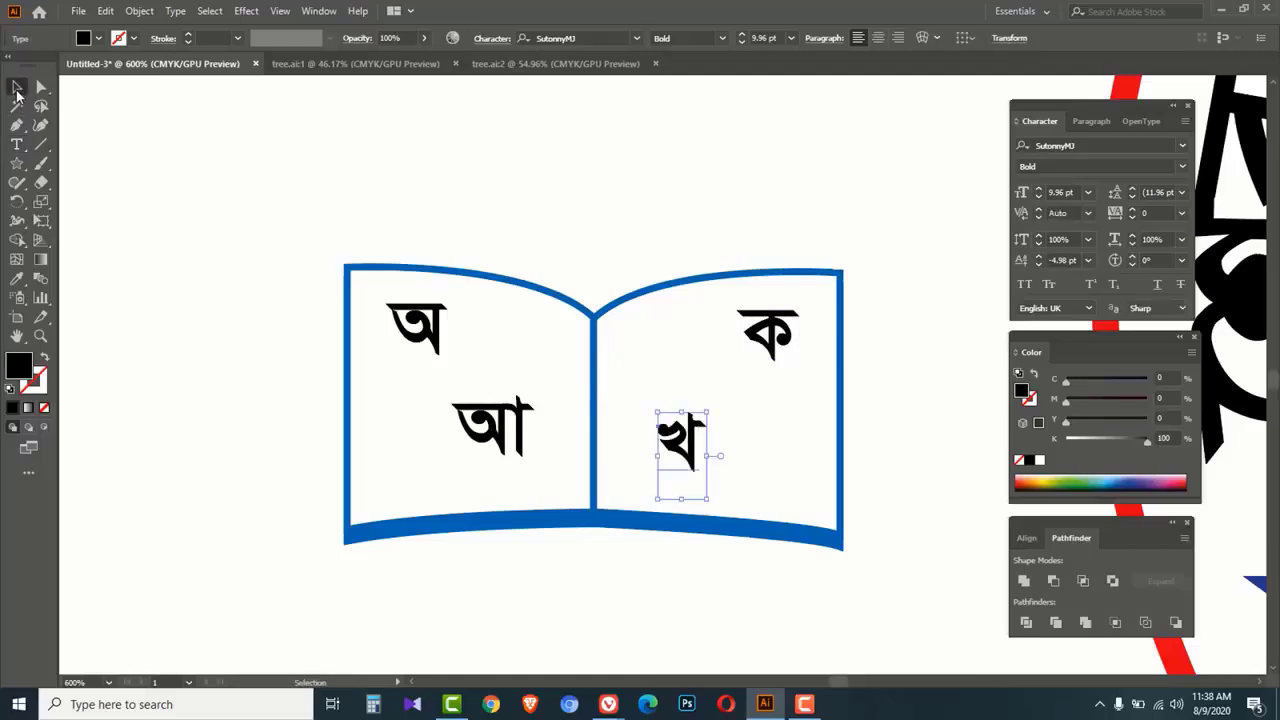
# Step: Draw a tall rectangle of about 3.44 by 13.52 mm above the book's spine and fill it with 100% cyan
pyautogui.click(260, 268)
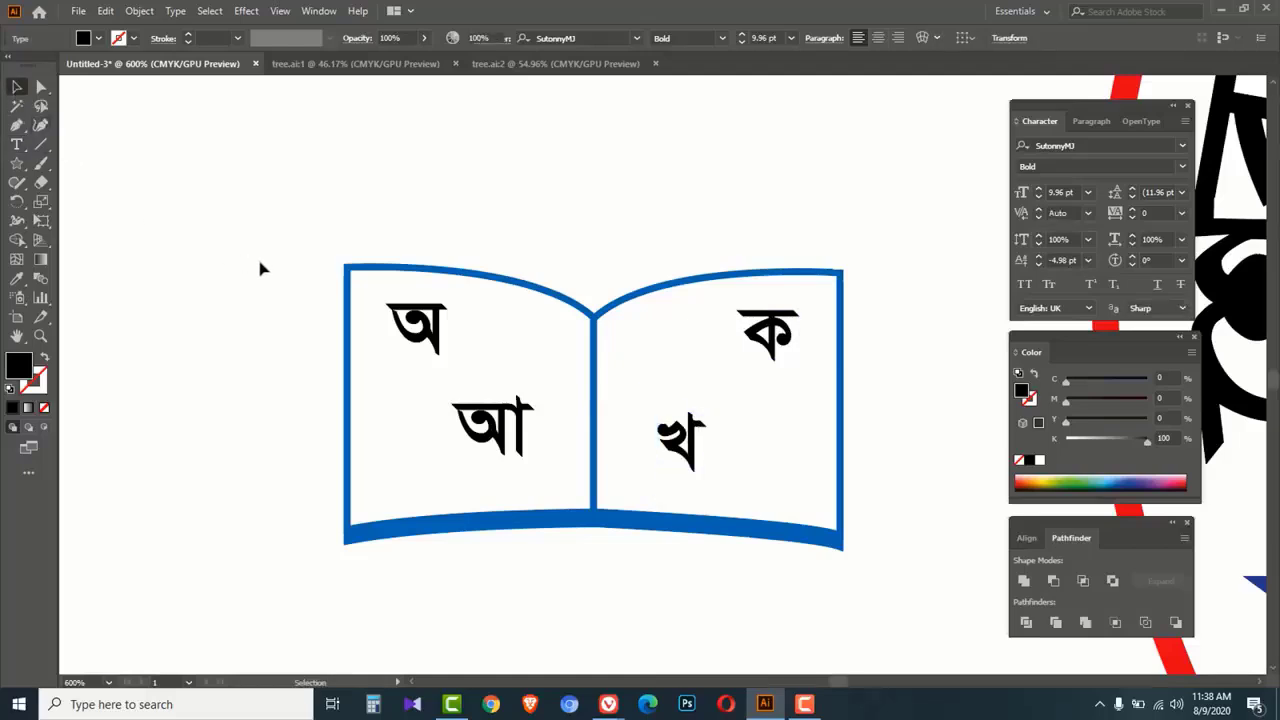
pyautogui.hotkey('ctrl', '-')
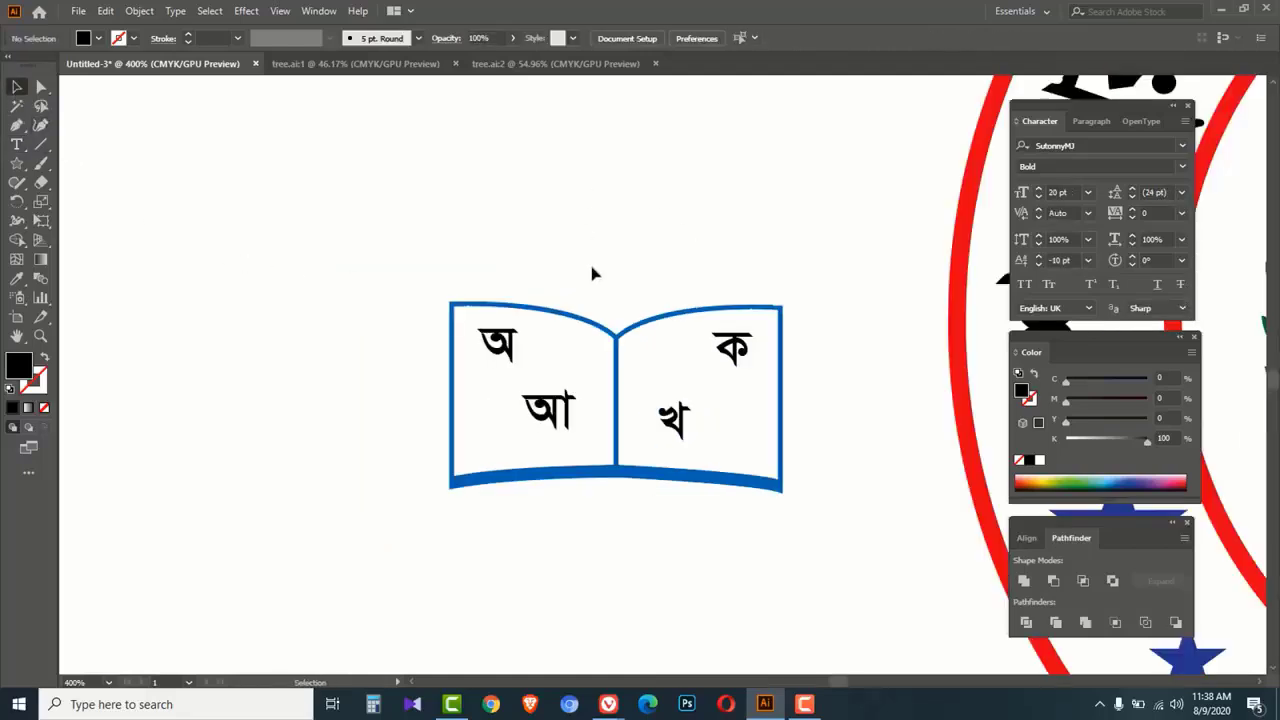
pyautogui.click(24, 168)
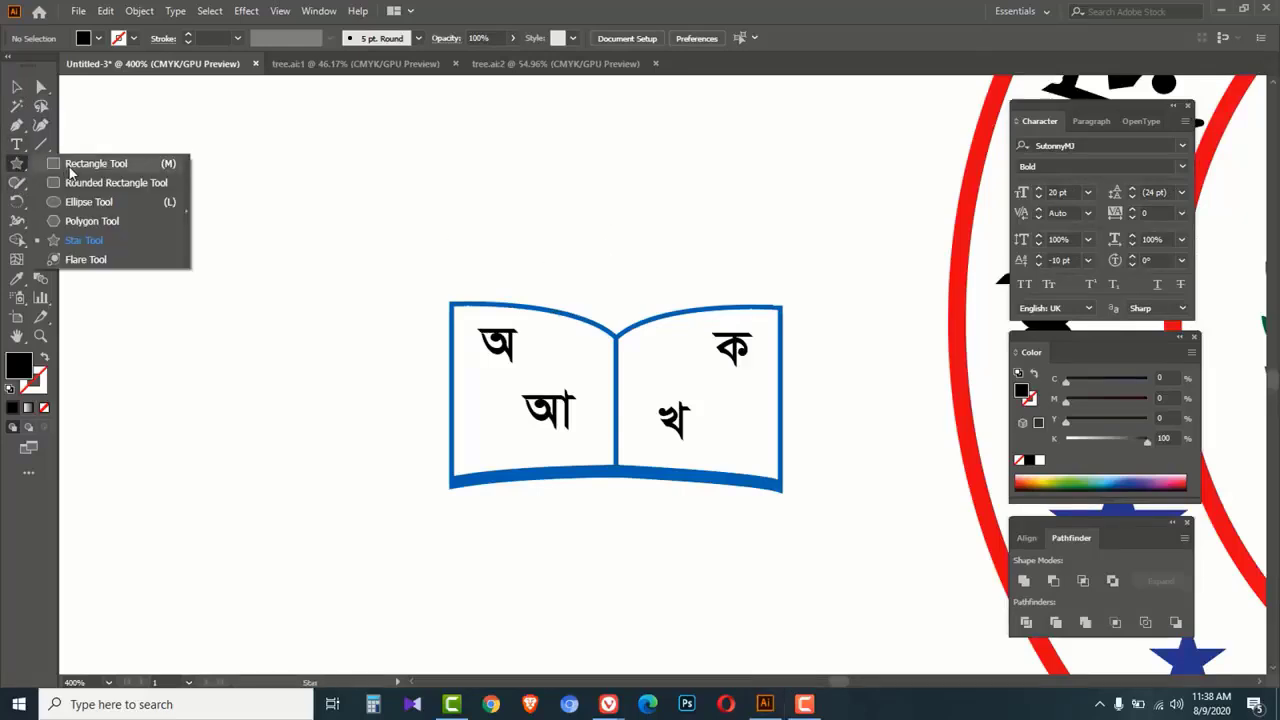
pyautogui.click(90, 164)
pyautogui.moveTo(589, 136); pyautogui.dragTo(647, 359)
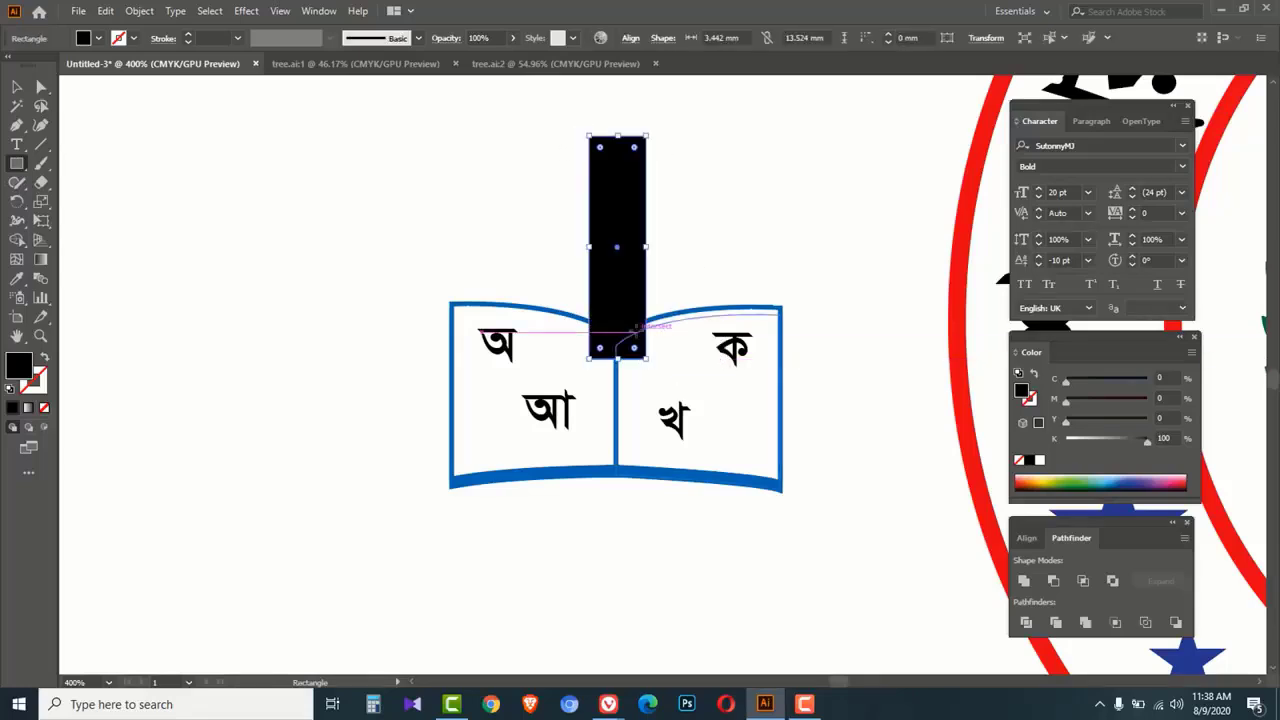
pyautogui.moveTo(1146, 441); pyautogui.dragTo(1056, 440)
pyautogui.moveTo(1067, 382); pyautogui.dragTo(1196, 383)
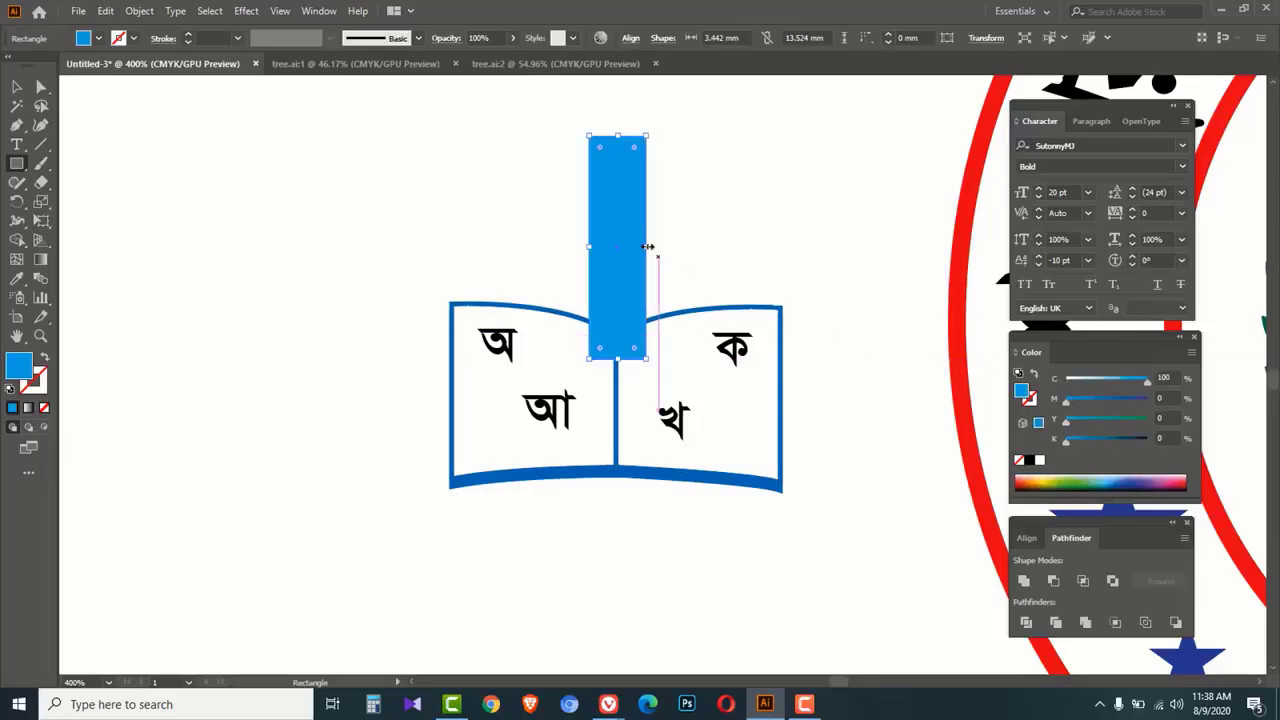
# Step: Send the blue candle rectangle to the back, behind the open book
pyautogui.rightClick(613, 212)
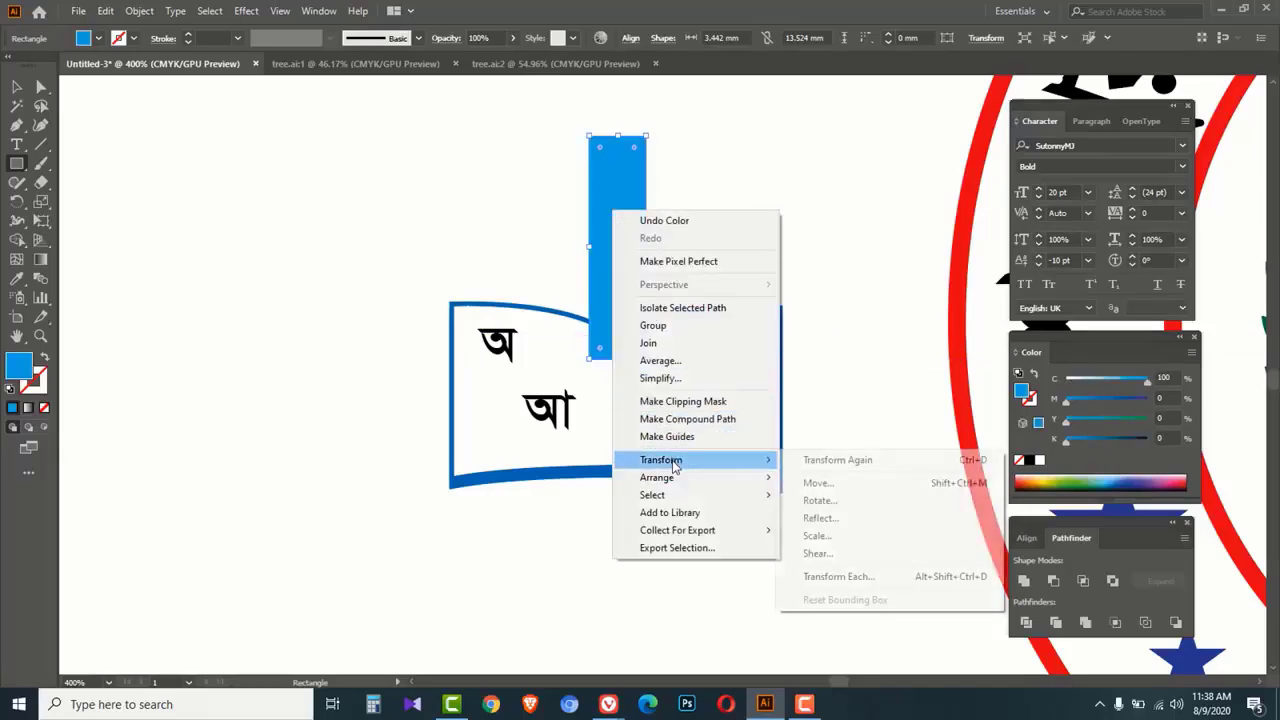
pyautogui.moveTo(675, 481)
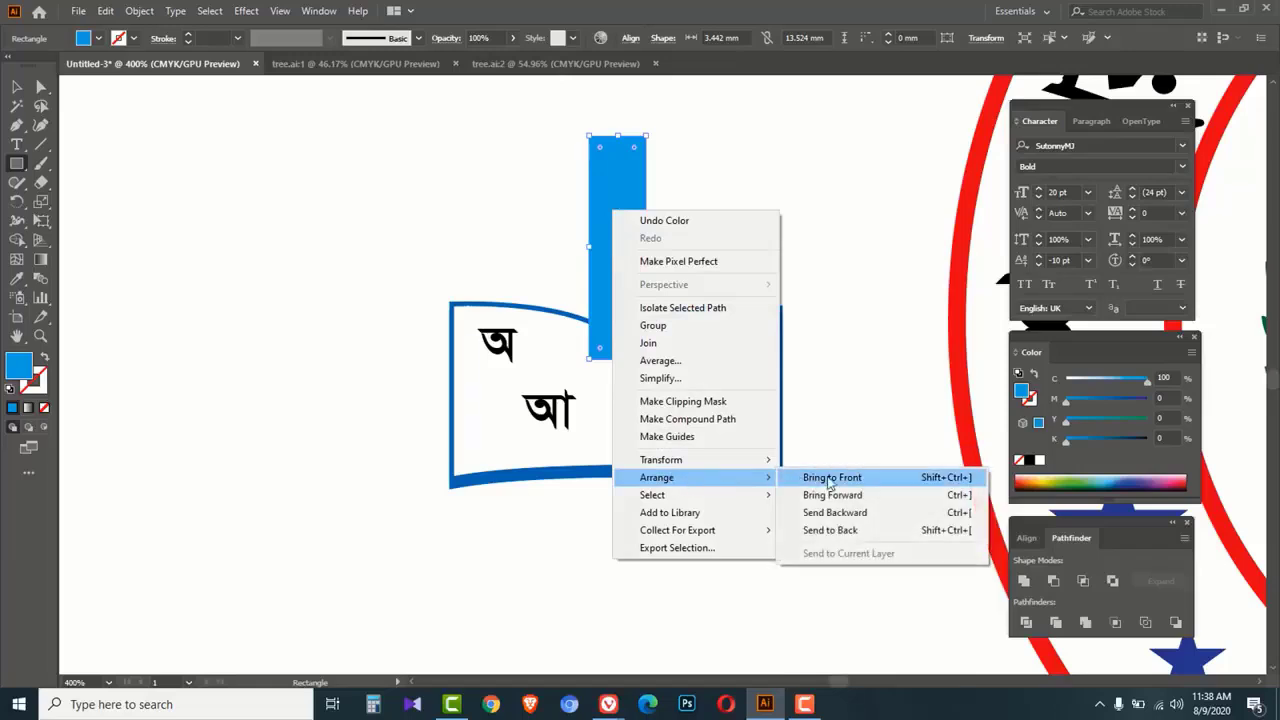
pyautogui.click(830, 531)
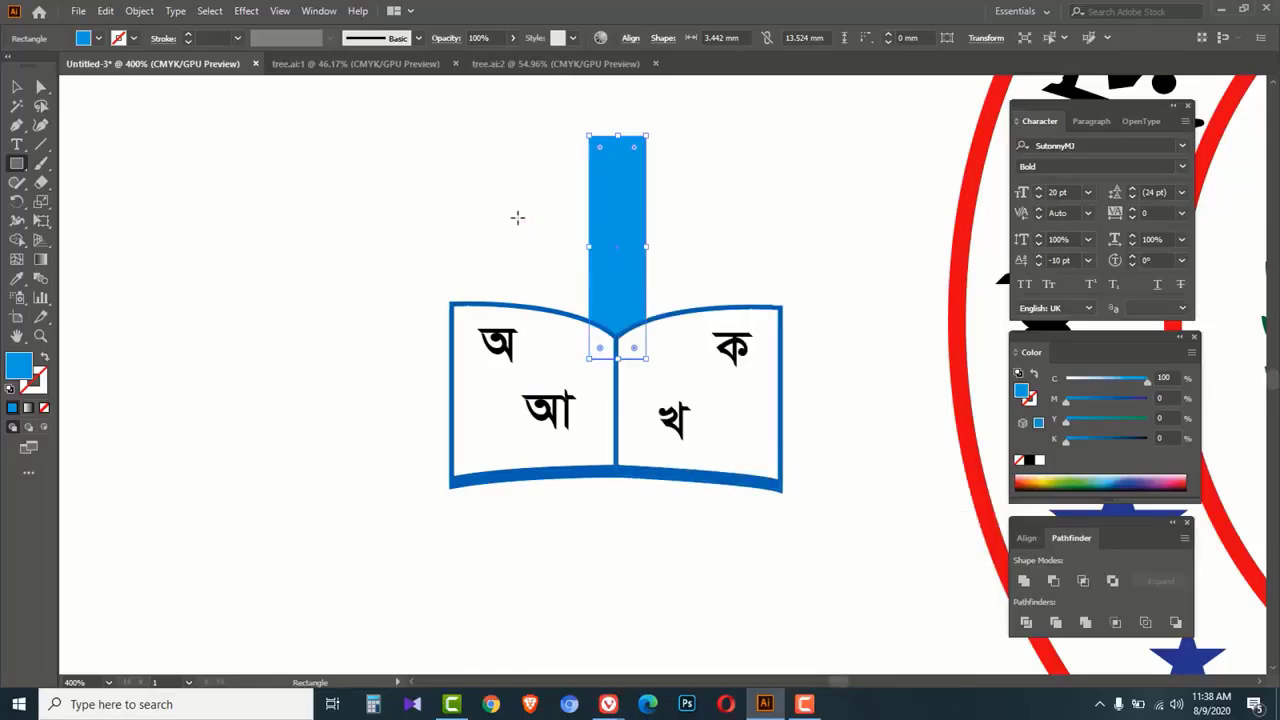
pyautogui.click(701, 214)
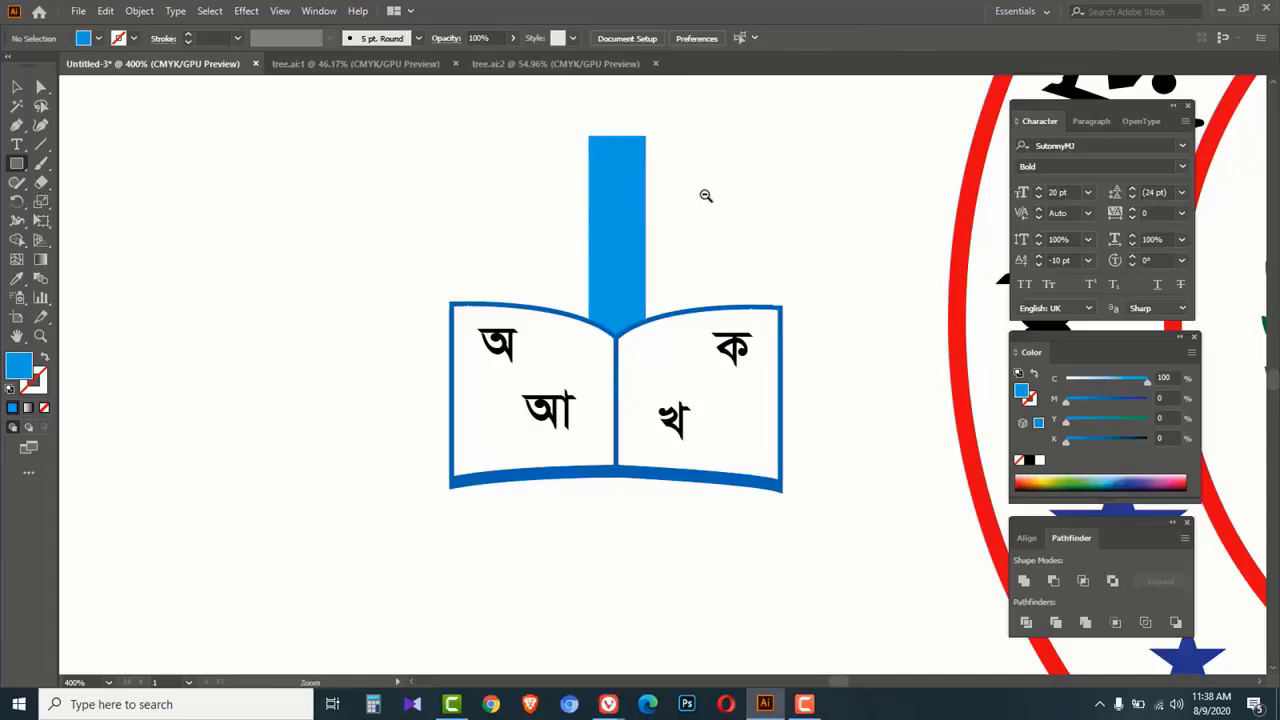
# Step: Draw a curved, pointed flame shape with the Pen tool on top of the blue candle
pyautogui.keyDown('ctrl'); pyautogui.keyDown('alt'); pyautogui.click(706, 196); pyautogui.keyUp('alt'); pyautogui.keyUp('ctrl')
pyautogui.click(18, 127)
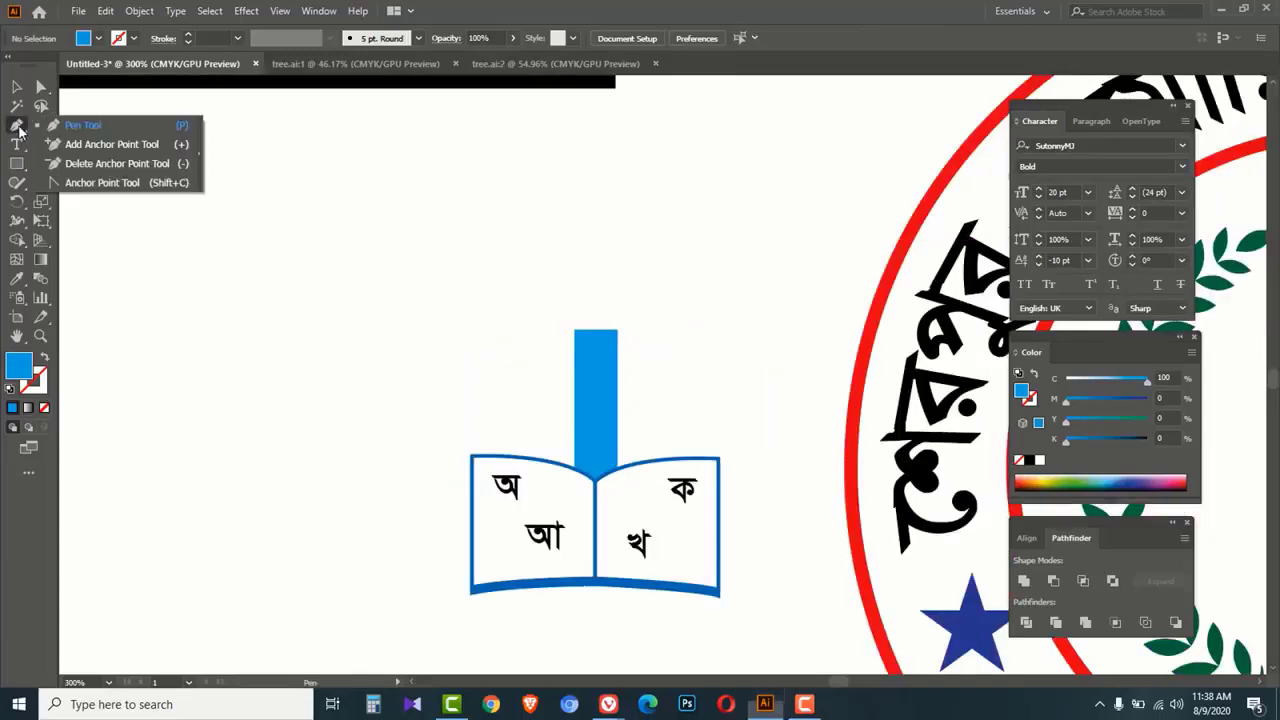
pyautogui.click(85, 126)
pyautogui.click(595, 228)
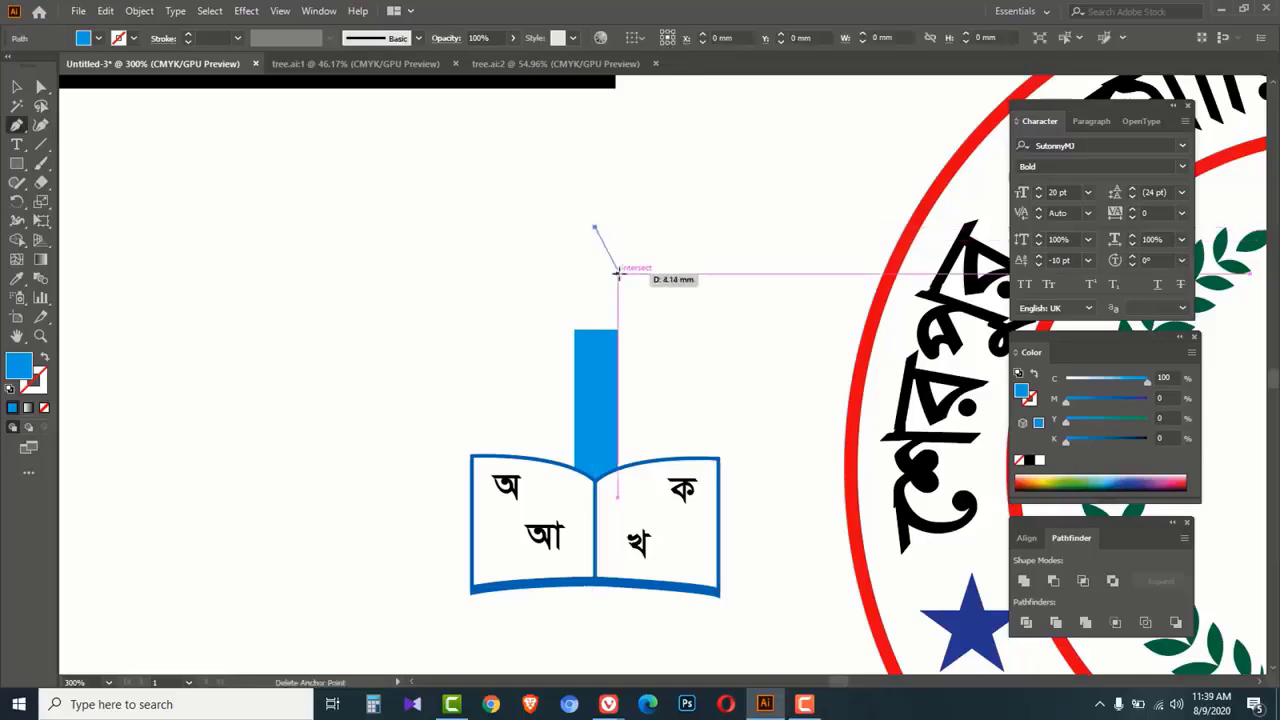
pyautogui.moveTo(618, 274); pyautogui.dragTo(574, 290)
pyautogui.moveTo(595, 228); pyautogui.dragTo(585, 178)
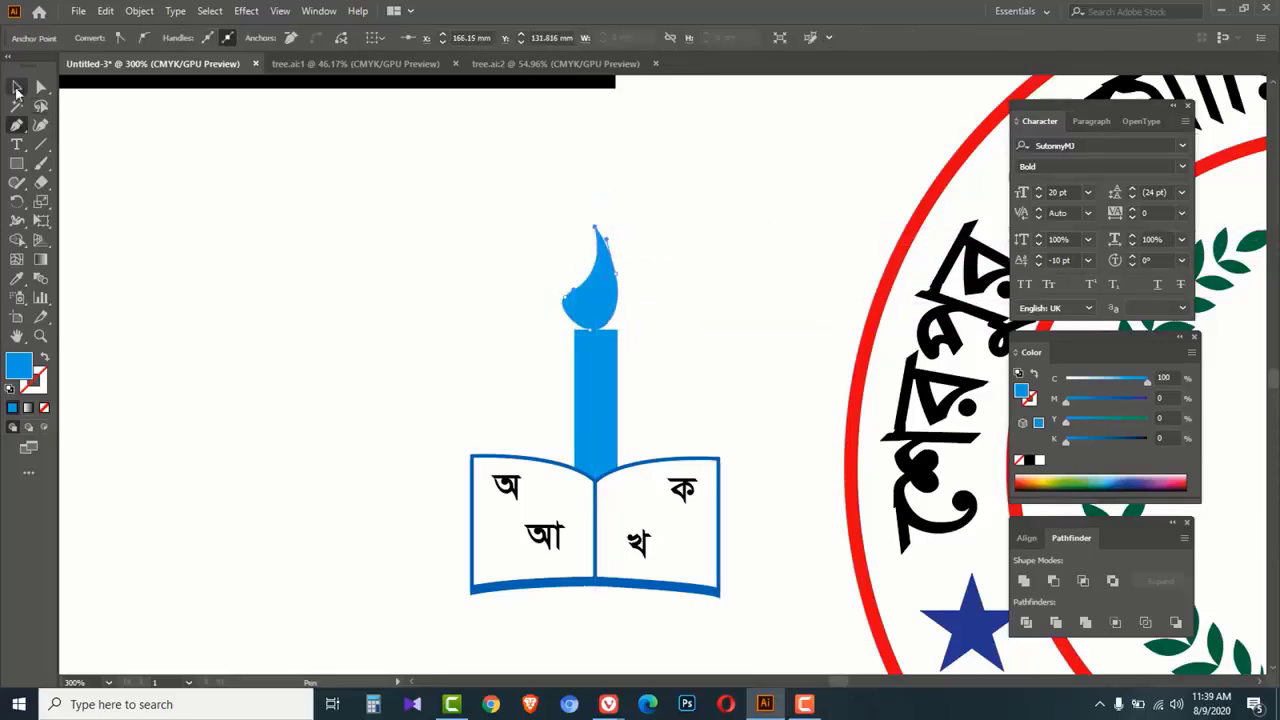
# Step: Recolour the flame red with 0% cyan, 100% magenta and 100% yellow
pyautogui.click(16, 88)
pyautogui.moveTo(1146, 382)
pyautogui.mouseDown()
pyautogui.moveTo(1062, 383)
pyautogui.moveTo(1150, 403)
pyautogui.mouseUp()
pyautogui.moveTo(1066, 422); pyautogui.dragTo(1148, 421)
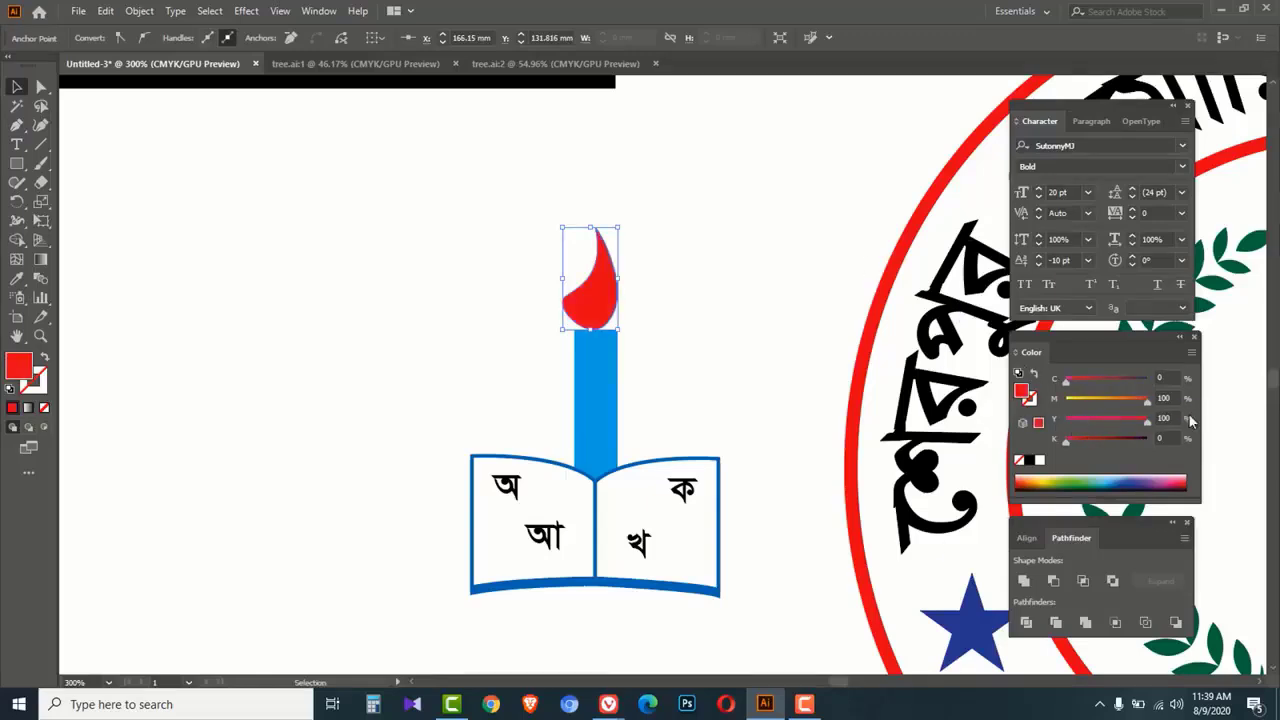
pyautogui.click(697, 292)
# Step: Move the candle and flame together down behind the book so that less of the candle shows
pyautogui.keyDown('ctrl'); pyautogui.keyDown('alt'); pyautogui.click(660, 279); pyautogui.keyUp('alt'); pyautogui.keyUp('ctrl')
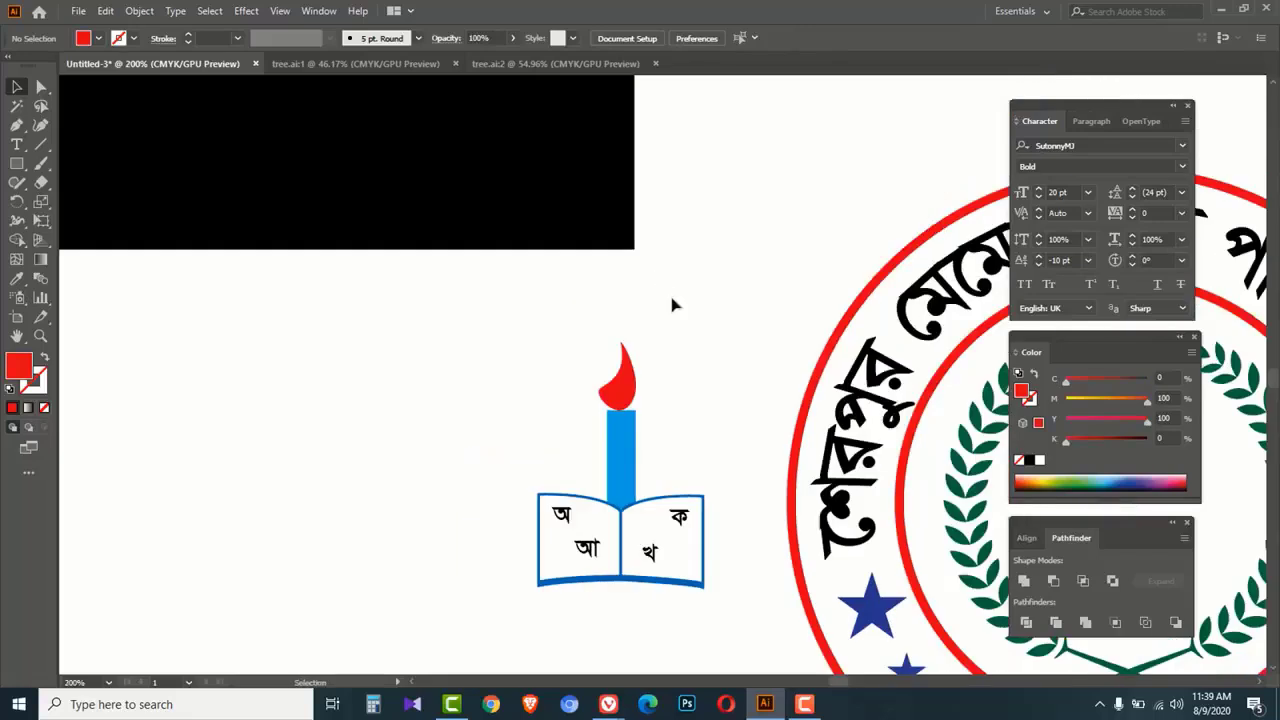
pyautogui.keyDown('ctrl'); pyautogui.keyDown('alt'); pyautogui.click(703, 368); pyautogui.keyUp('alt'); pyautogui.keyUp('ctrl')
pyautogui.moveTo(545, 350); pyautogui.dragTo(623, 423)
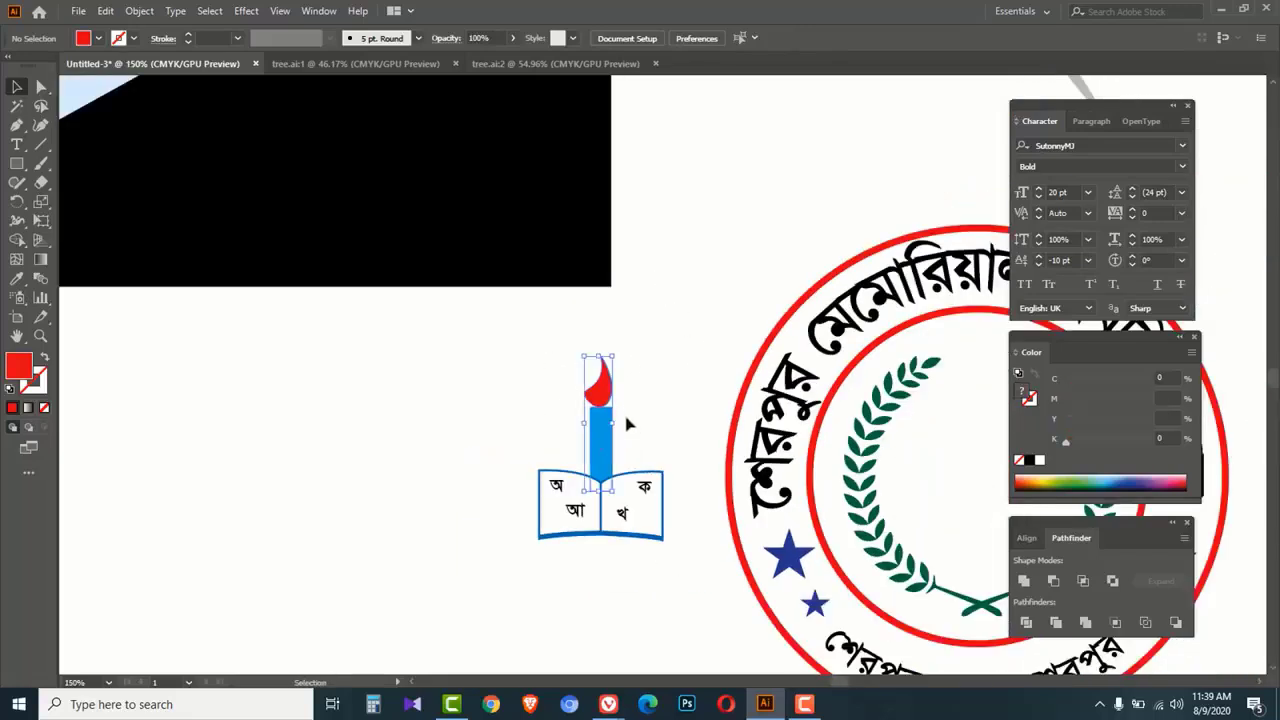
pyautogui.moveTo(600, 381); pyautogui.dragTo(603, 413)
pyautogui.click(657, 402)
pyautogui.click(652, 396)
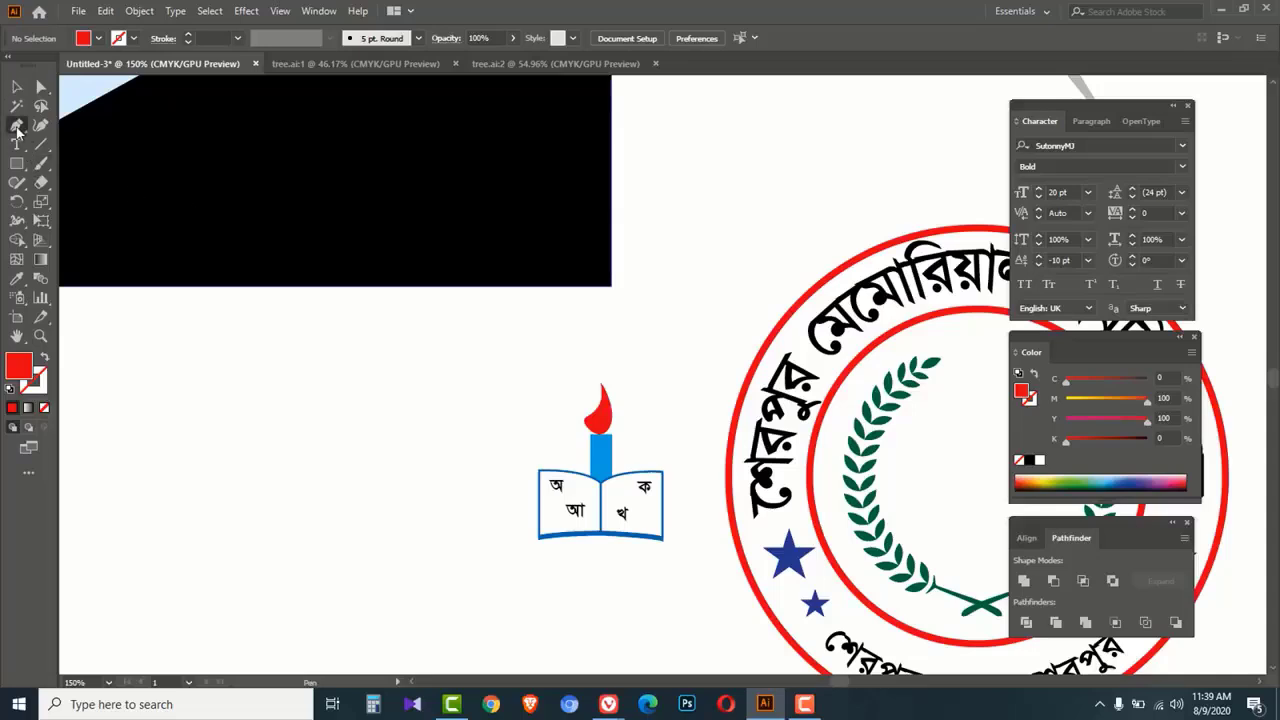
# Step: Draw a straight vertical line about 4.83 mm long above the flame's tip with the Pen tool
pyautogui.moveTo(16, 125); pyautogui.dragTo(87, 129)
pyautogui.click(680, 378)
pyautogui.click(555, 330)
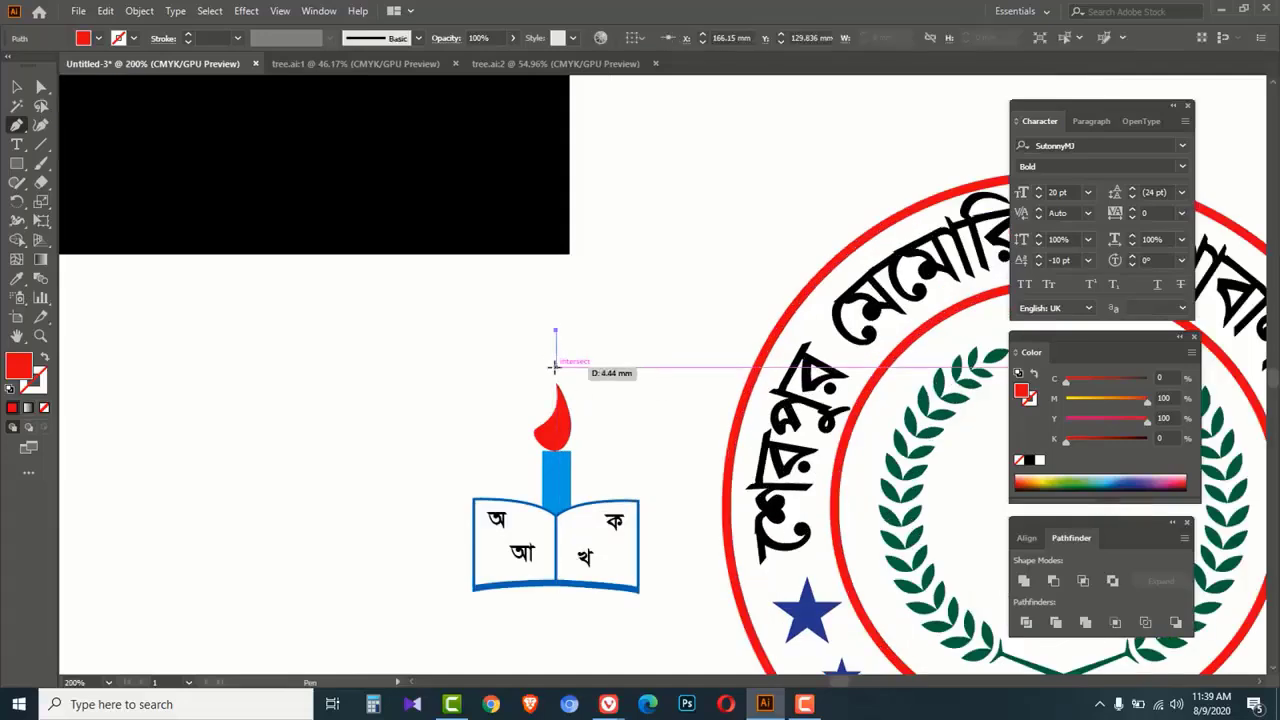
pyautogui.click(555, 368)
pyautogui.press('v')
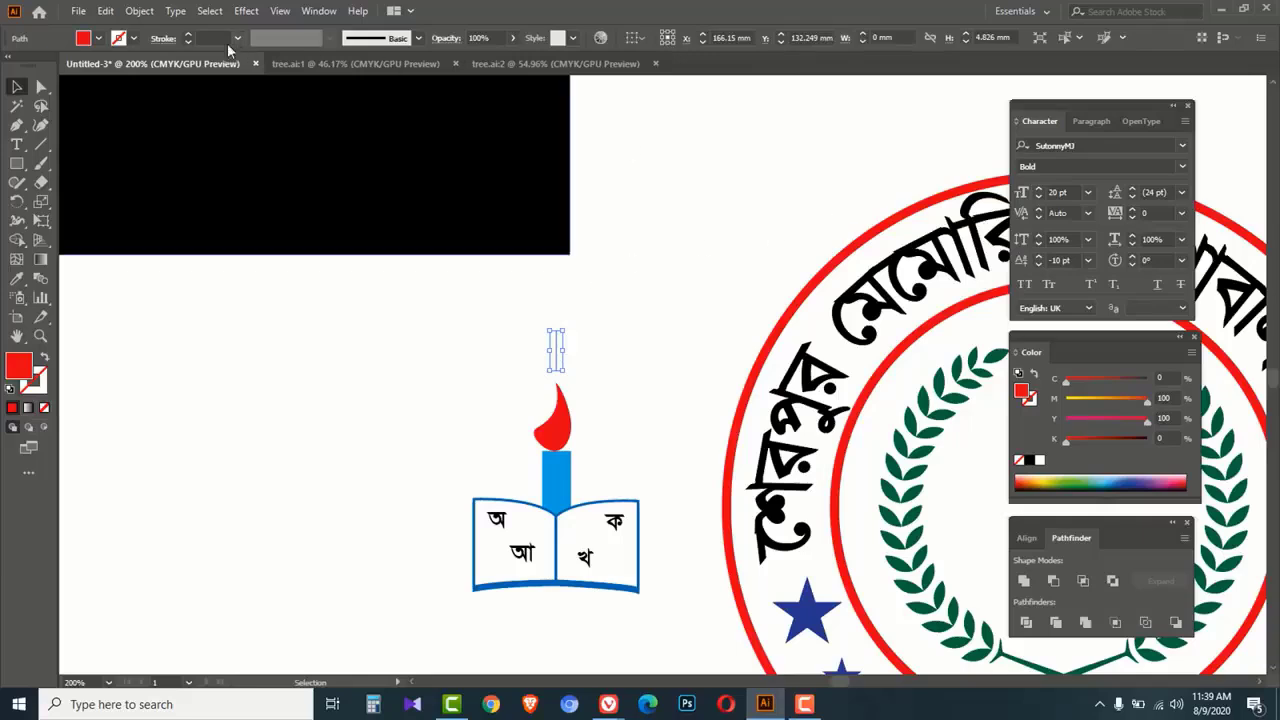
# Step: Set the stroke weight of the vertical line above the flame to 0.75 pt
pyautogui.click(189, 35)
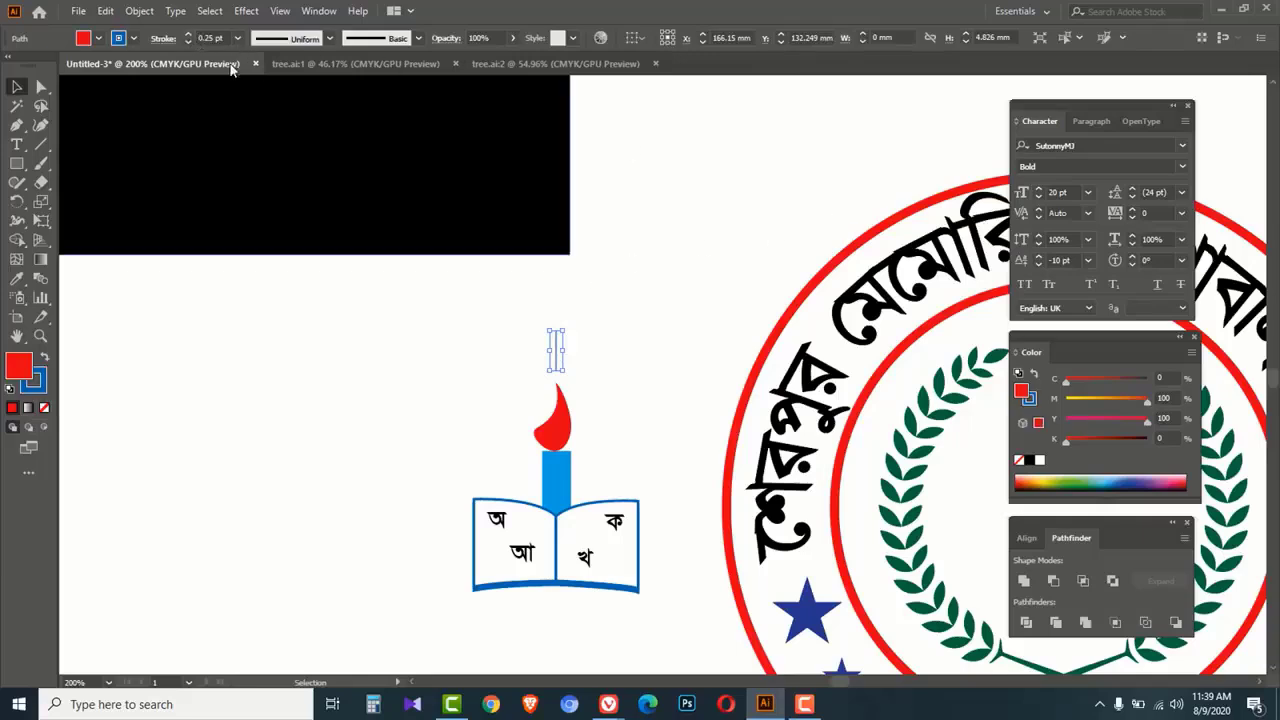
pyautogui.click(188, 35)
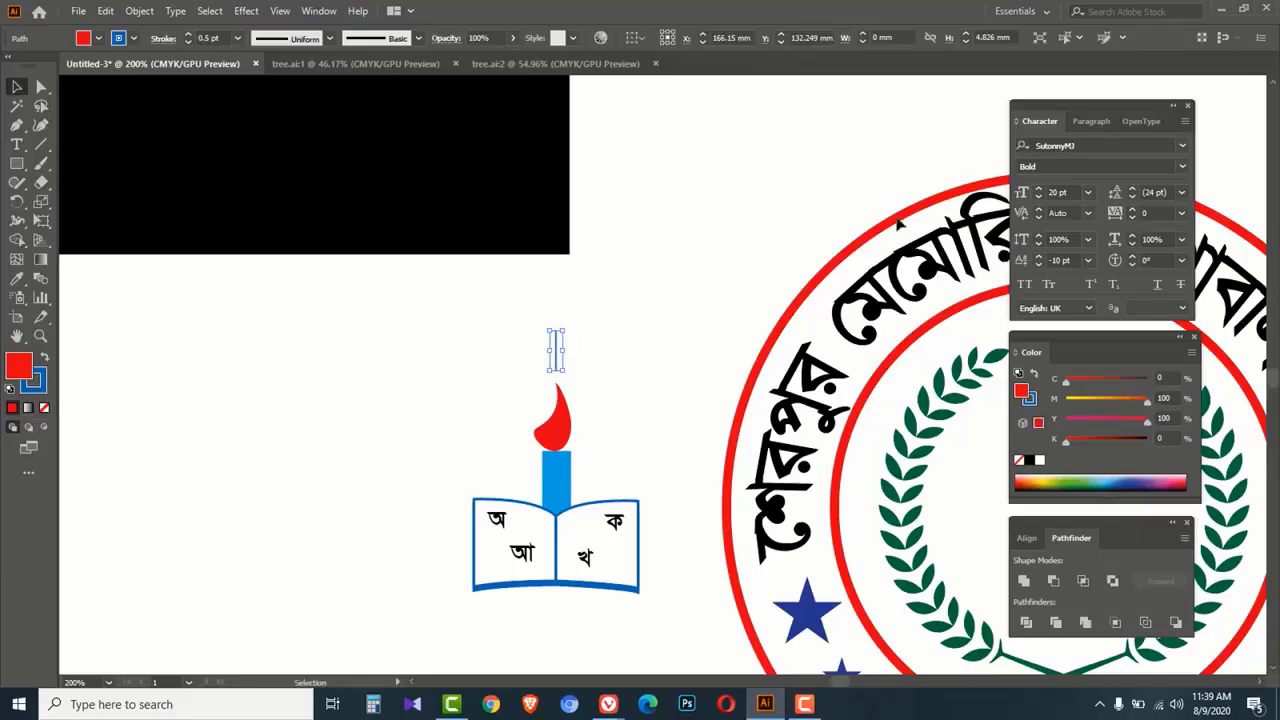
pyautogui.click(189, 35)
pyautogui.click(610, 336)
# Step: Remove the line's fill and colour its stroke red with 0% cyan, 100% magenta and 100% yellow
pyautogui.hotkey('ctrl', 'space')
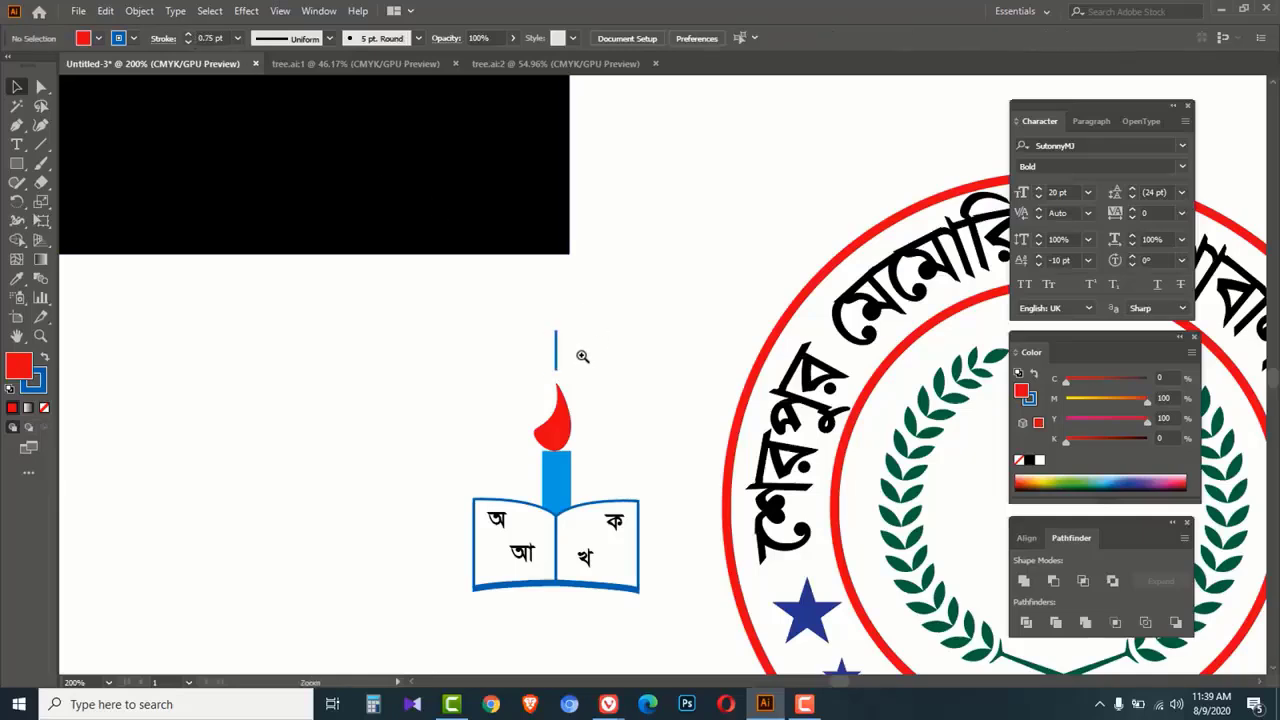
pyautogui.keyDown('ctrl'); pyautogui.click(583, 356); pyautogui.keyUp('ctrl')
pyautogui.moveTo(701, 340); pyautogui.dragTo(500, 378)
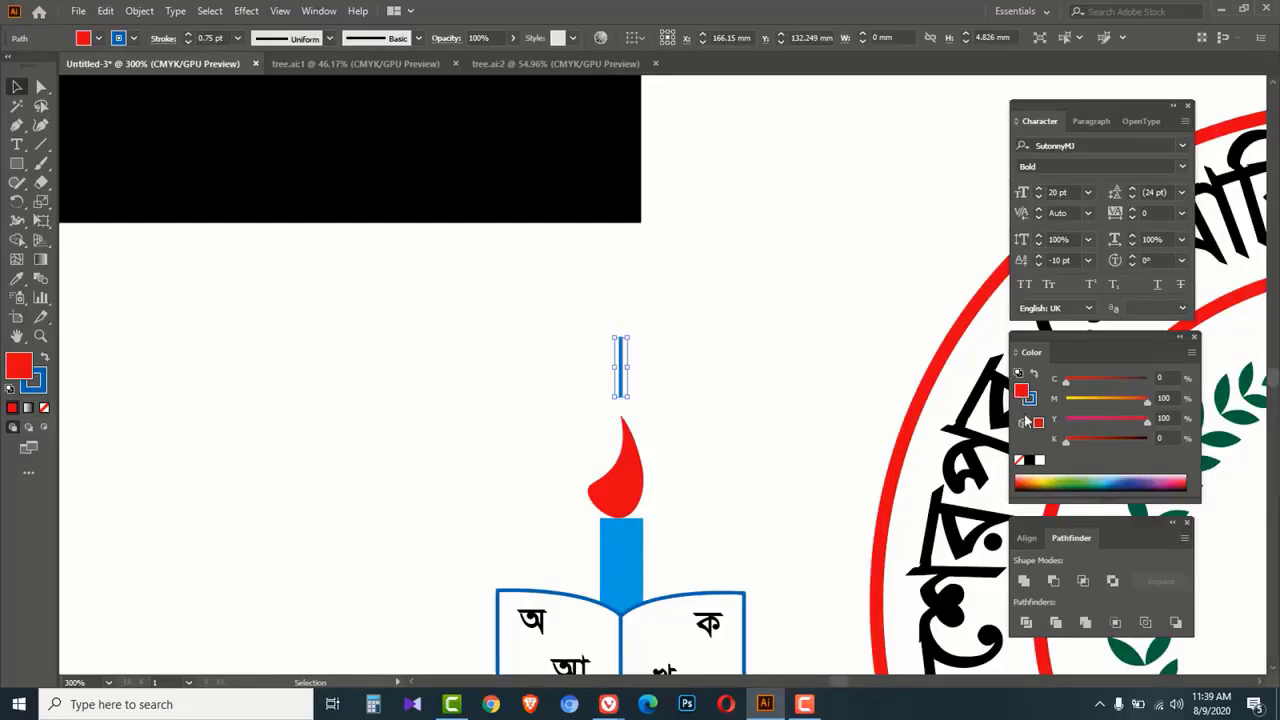
pyautogui.click(1019, 460)
pyautogui.click(1031, 402)
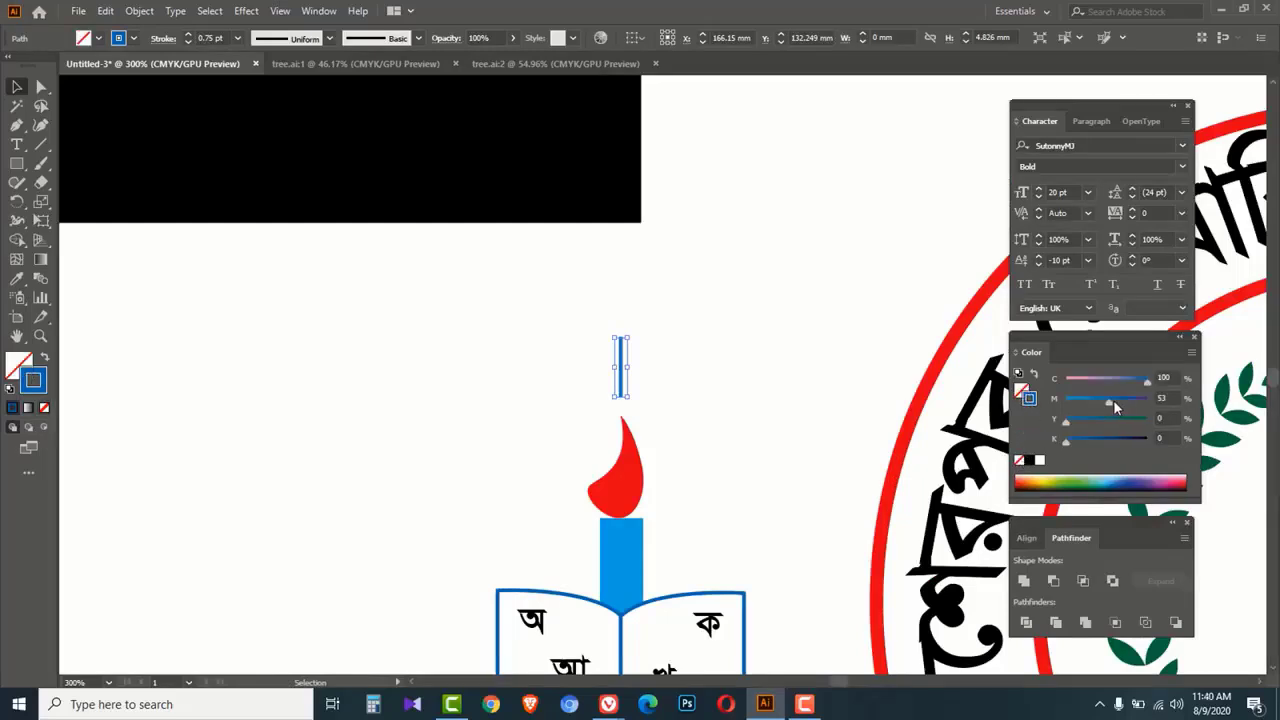
pyautogui.moveTo(1113, 401)
pyautogui.mouseDown()
pyautogui.moveTo(1205, 408)
pyautogui.moveTo(1060, 392)
pyautogui.moveTo(1147, 419)
pyautogui.mouseUp()
pyautogui.click(669, 377)
# Step: Copy the red line into a descending row of five to the right, and duplicate the row to its left
pyautogui.moveTo(621, 366); pyautogui.dragTo(677, 394)
pyautogui.moveTo(713, 304); pyautogui.dragTo(519, 372)
# Step: Reflect the left row of lines left to right and move it beside the right row to form an arch
pyautogui.rightClick(519, 374)
pyautogui.moveTo(576, 277)
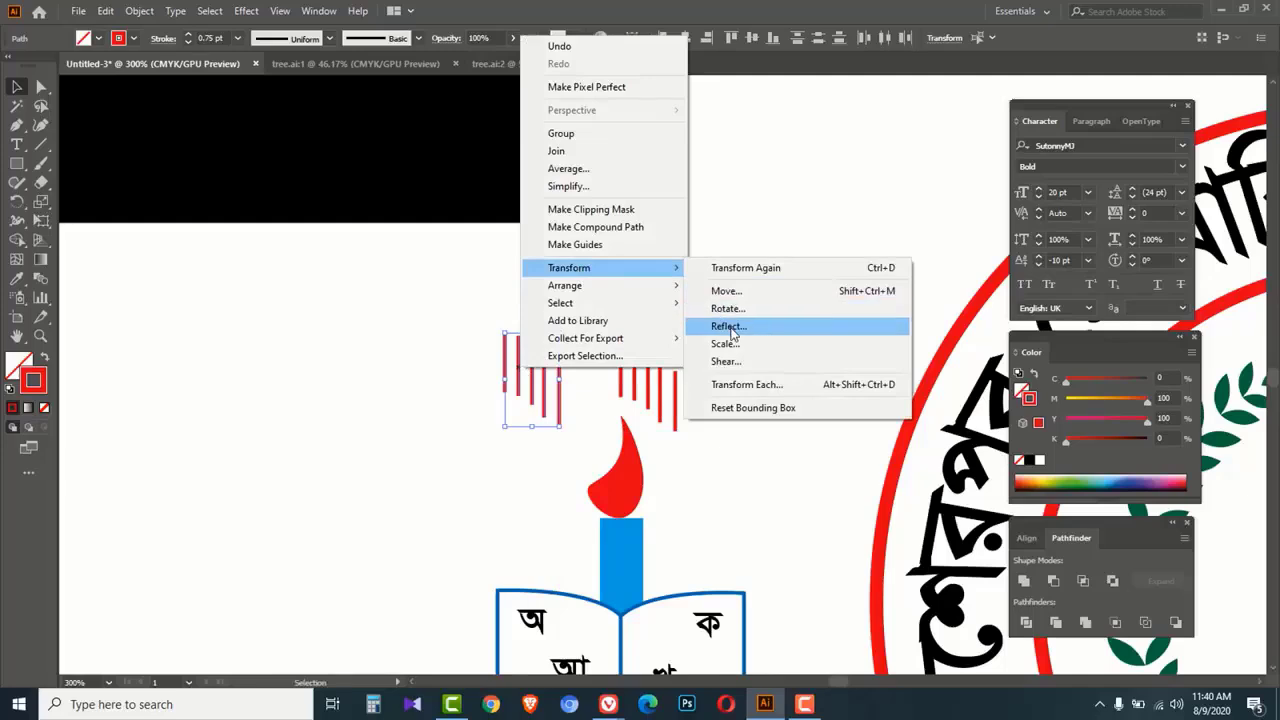
pyautogui.click(732, 327)
pyautogui.click(645, 452)
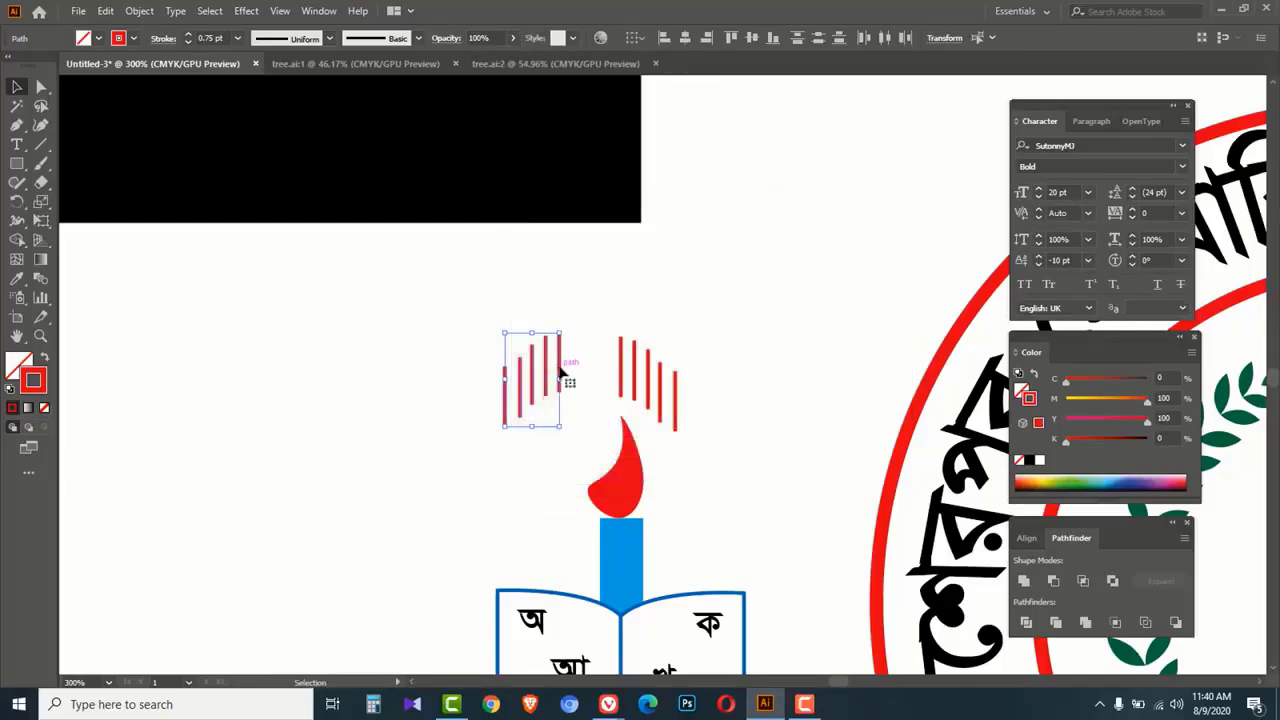
pyautogui.moveTo(562, 372); pyautogui.dragTo(610, 370)
pyautogui.click(748, 305)
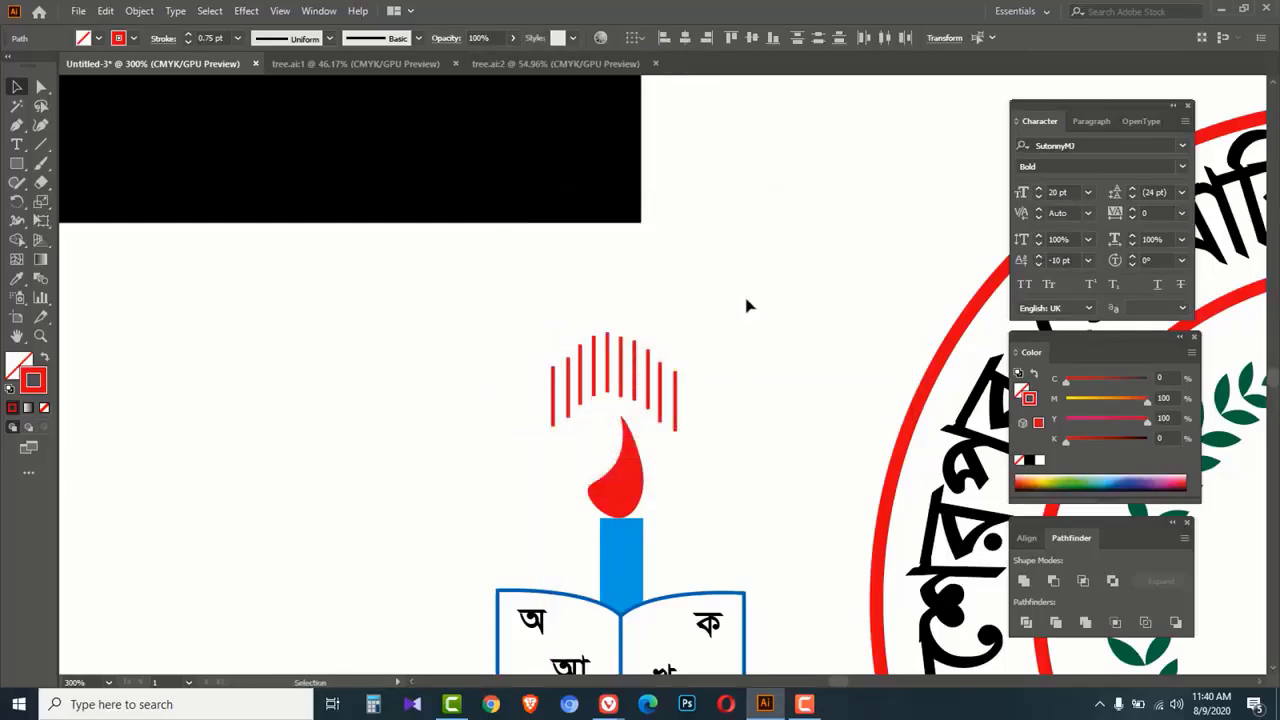
# Step: Reduce the height of the whole arch of red lines and position it centrally above the flame
pyautogui.moveTo(748, 305); pyautogui.dragTo(614, 409)
pyautogui.moveTo(613, 332); pyautogui.dragTo(643, 375)
pyautogui.click(717, 390)
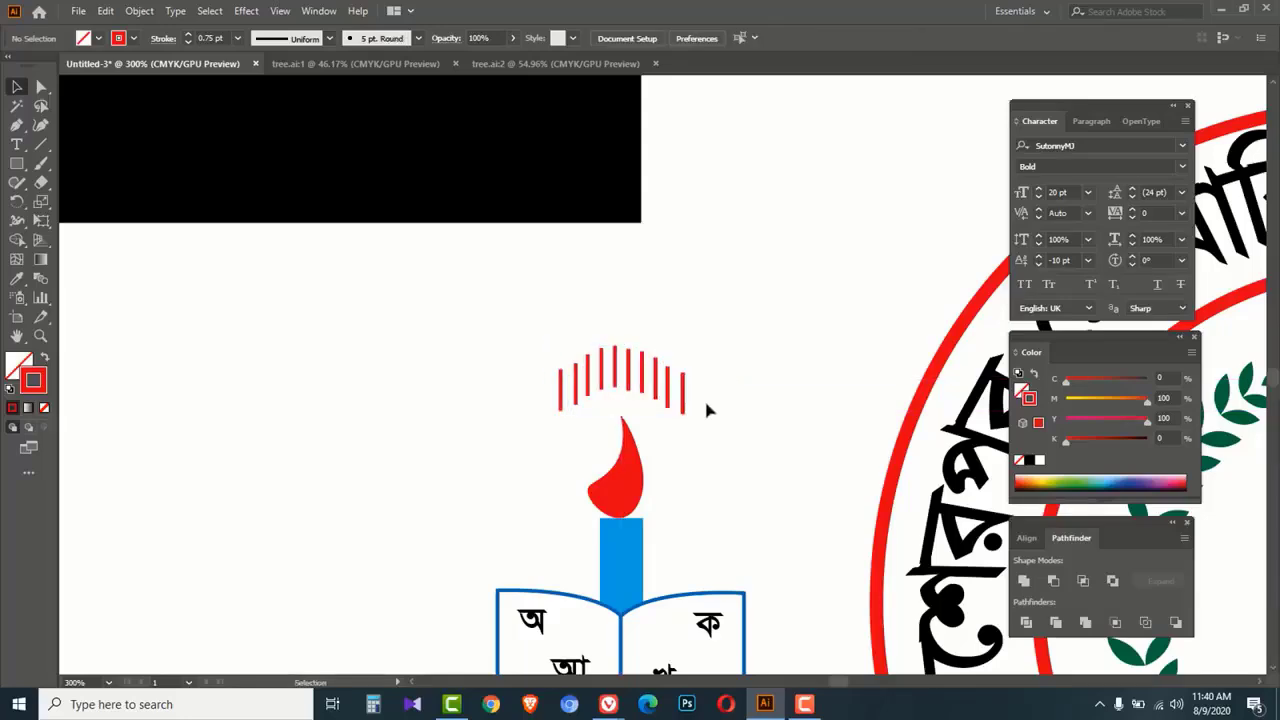
# Step: Group the book, its letters, the candle, the flame and the red lines into one object
pyautogui.keyDown('ctrl'); pyautogui.keyDown('alt'); pyautogui.click(701, 409); pyautogui.keyUp('alt'); pyautogui.keyUp('ctrl')
pyautogui.keyDown('ctrl'); pyautogui.keyDown('alt'); pyautogui.click(725, 413); pyautogui.keyUp('alt'); pyautogui.keyUp('ctrl')
pyautogui.keyDown('ctrl'); pyautogui.keyDown('alt'); pyautogui.click(725, 413); pyautogui.keyUp('alt'); pyautogui.keyUp('ctrl')
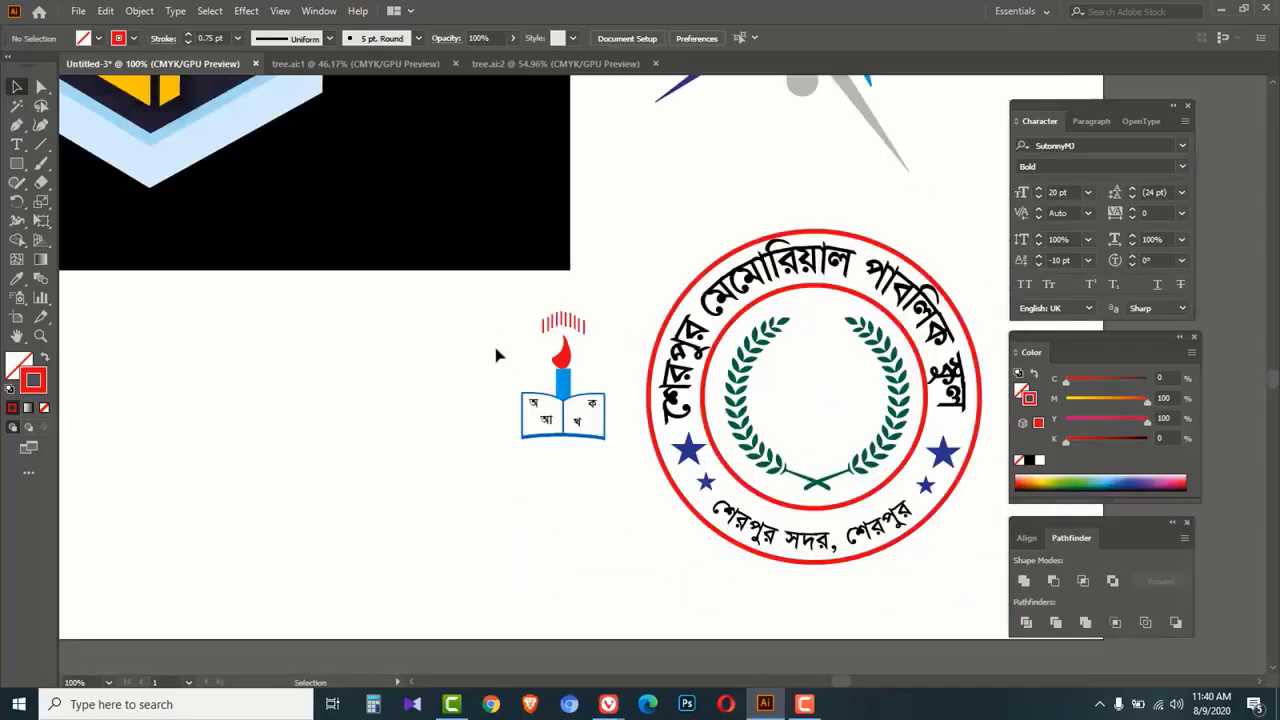
pyautogui.moveTo(487, 306); pyautogui.dragTo(606, 463)
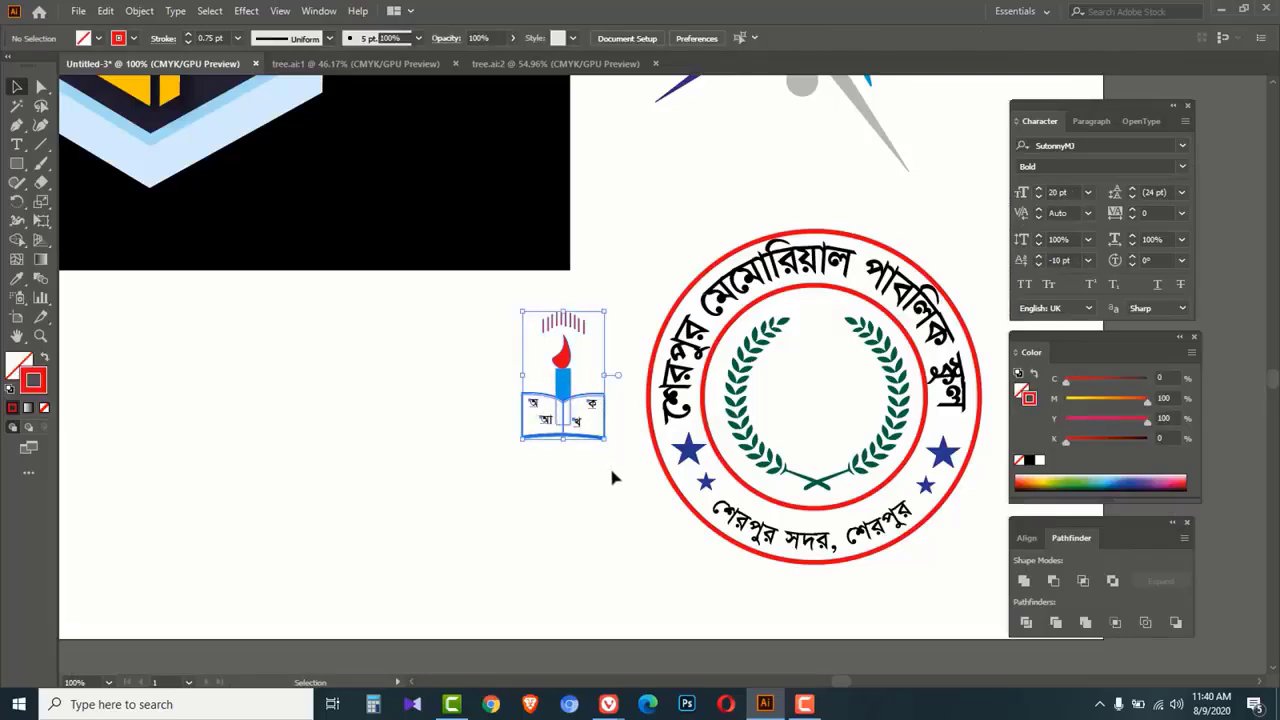
pyautogui.hotkey('ctrl', 'g')
pyautogui.press('a')
pyautogui.click(560, 503)
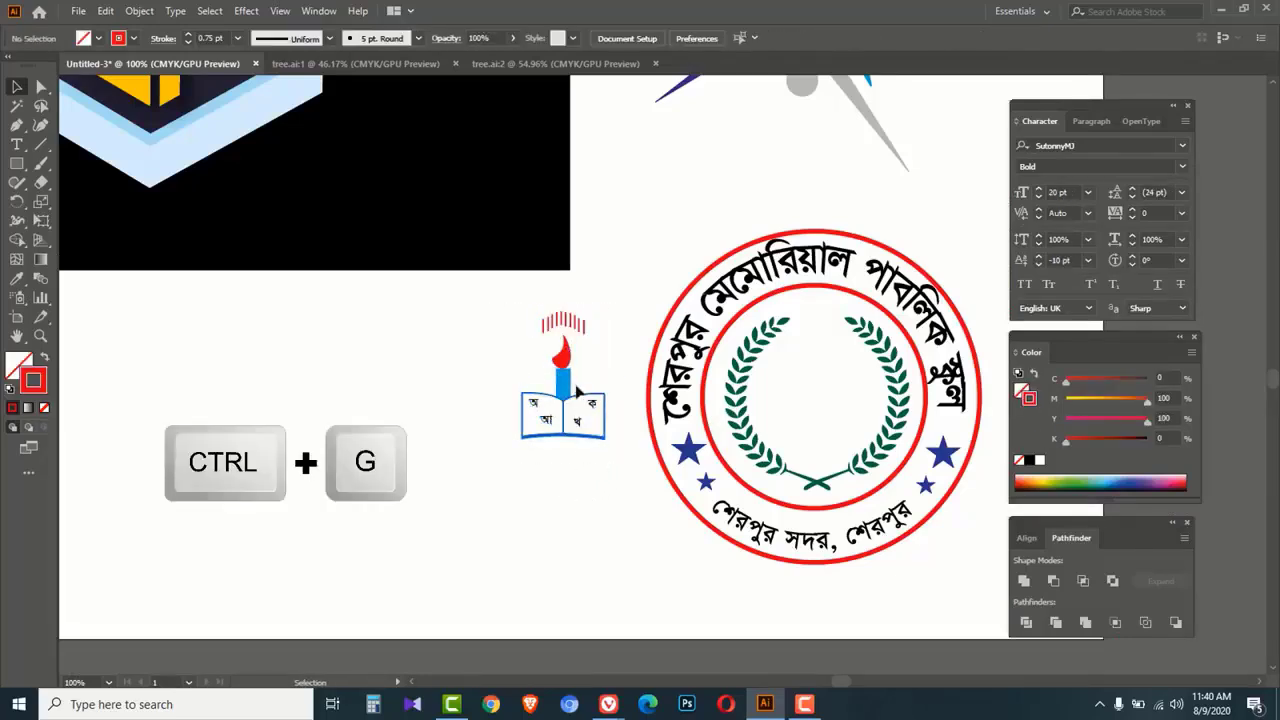
# Step: Move the candle and book group inside the laurel wreath, scale it down proportionally and centre it there
pyautogui.press('v')
pyautogui.moveTo(565, 383); pyautogui.dragTo(820, 397)
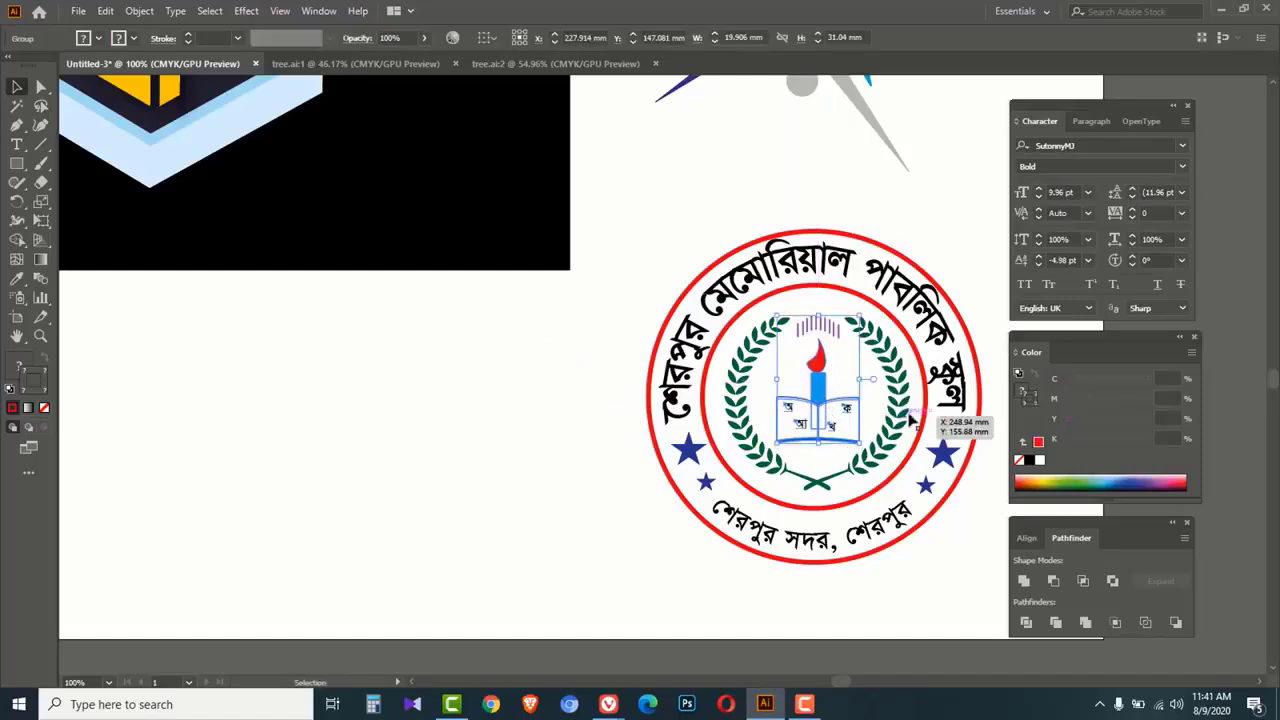
pyautogui.hotkey('ctrl', '=')
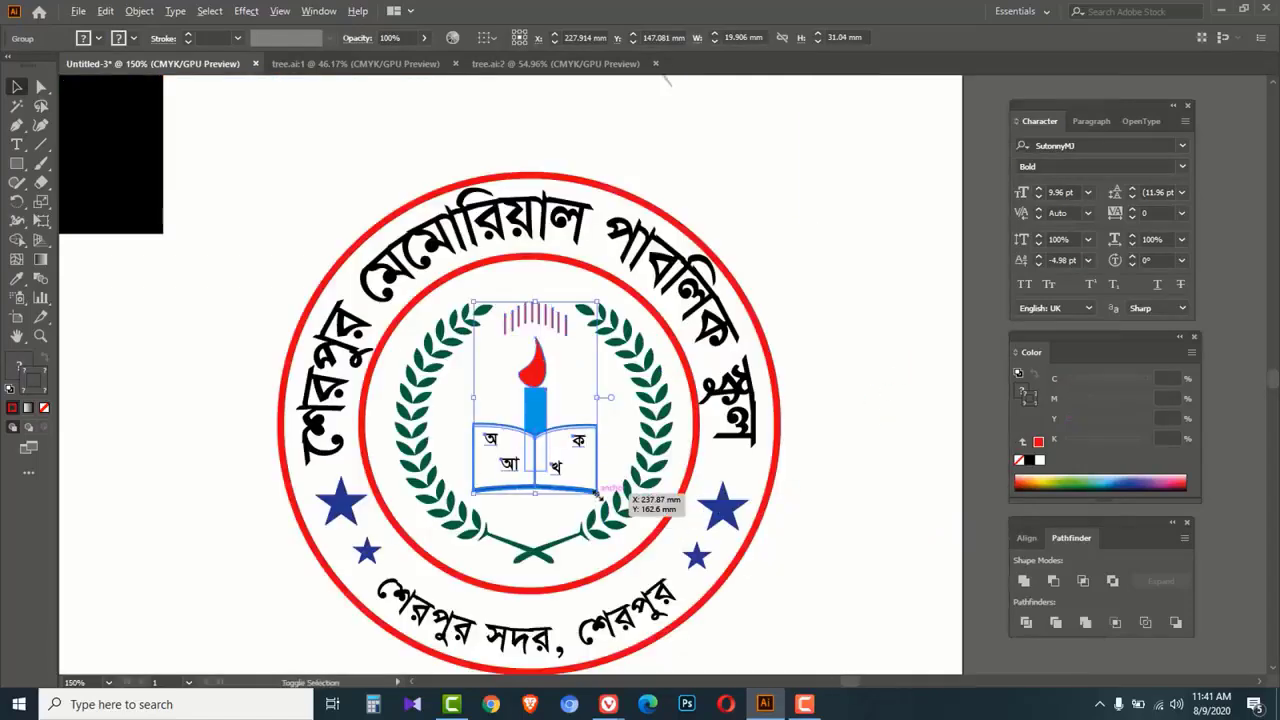
pyautogui.moveTo(598, 492); pyautogui.dragTo(585, 473)
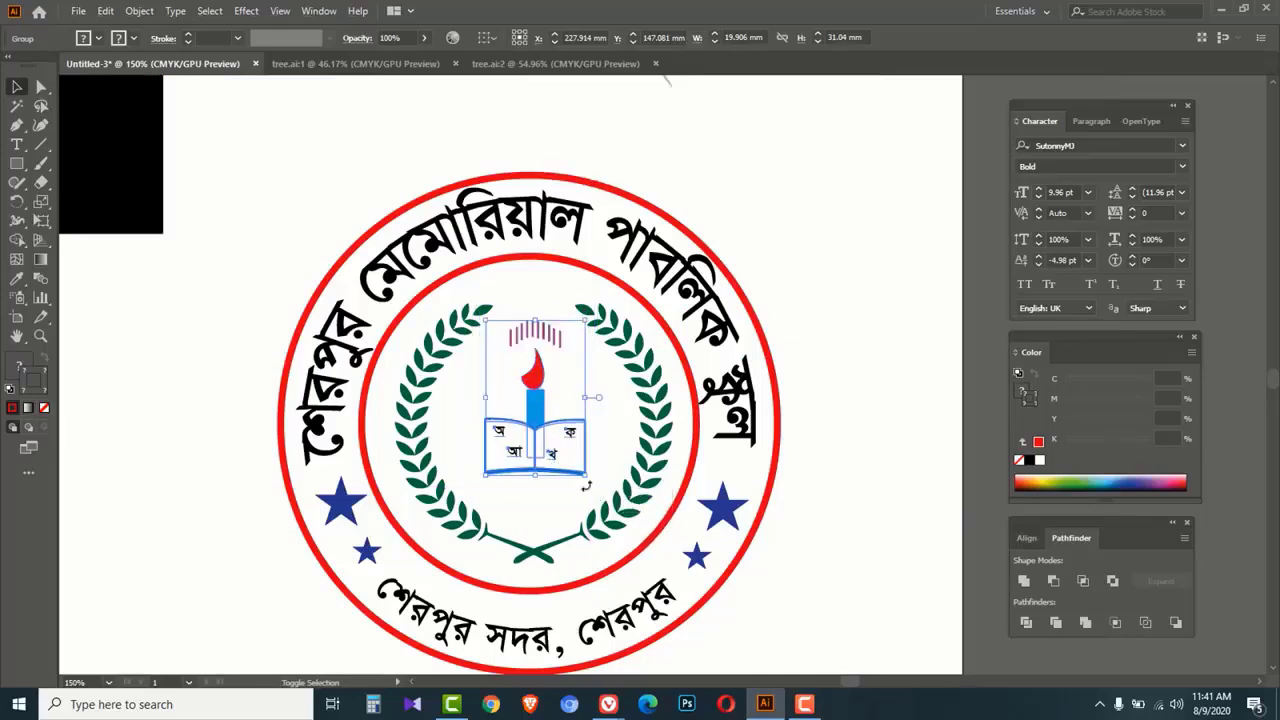
pyautogui.moveTo(538, 401); pyautogui.dragTo(539, 417)
pyautogui.click(797, 519)
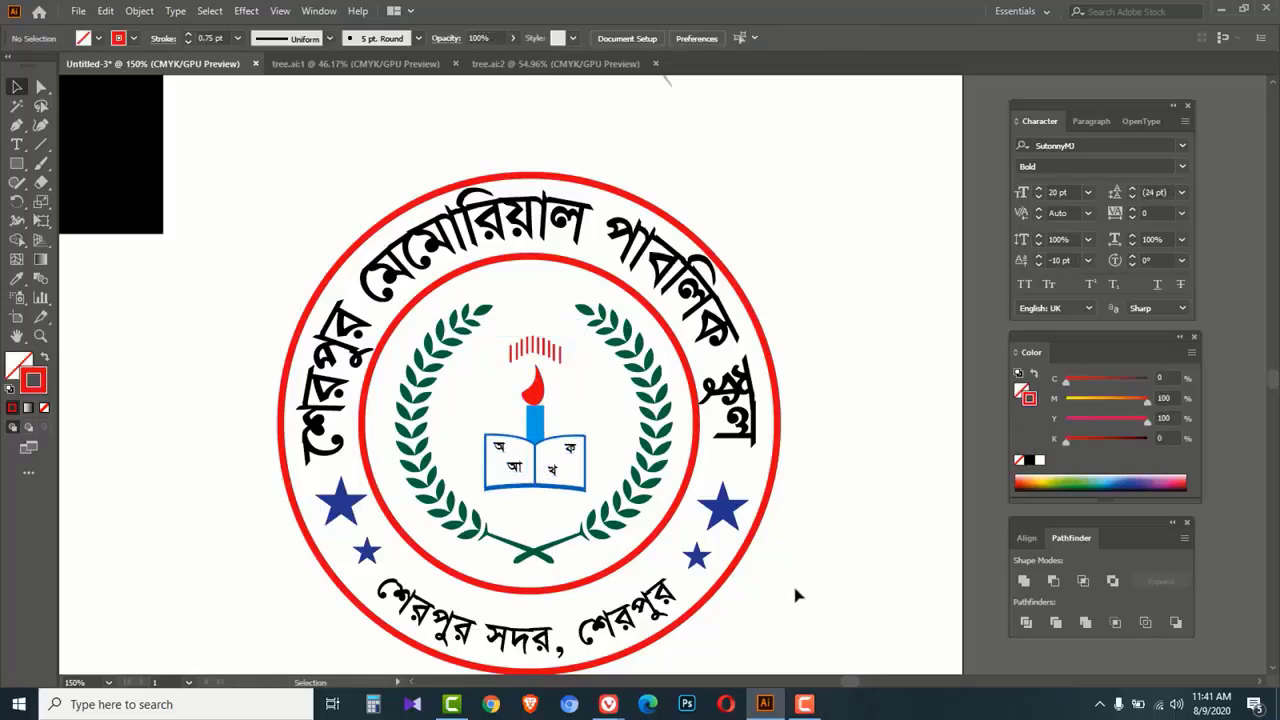
pyautogui.scroll(-2, 798, 565)
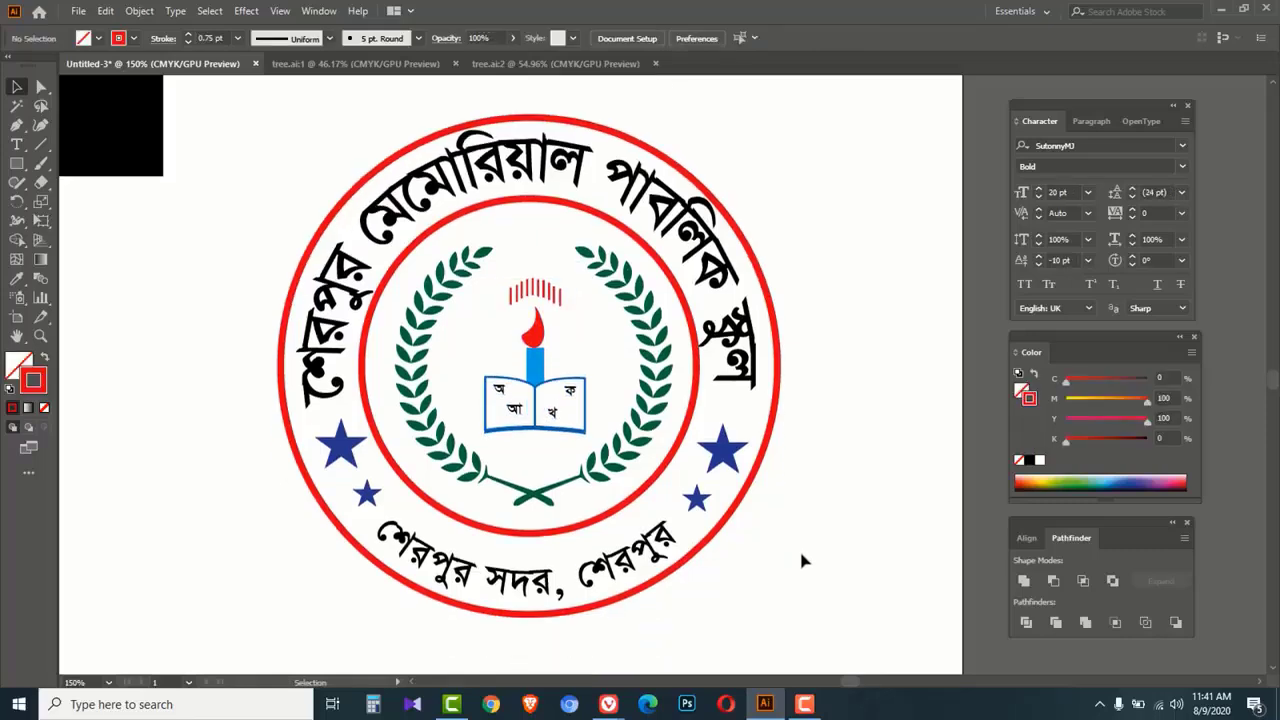
# Step: Add a black point text reading "স্থাপিত : ১৯৫৬" in SutonnyMJ Bold, 20 pt, beside the emblem
pyautogui.click(17, 146)
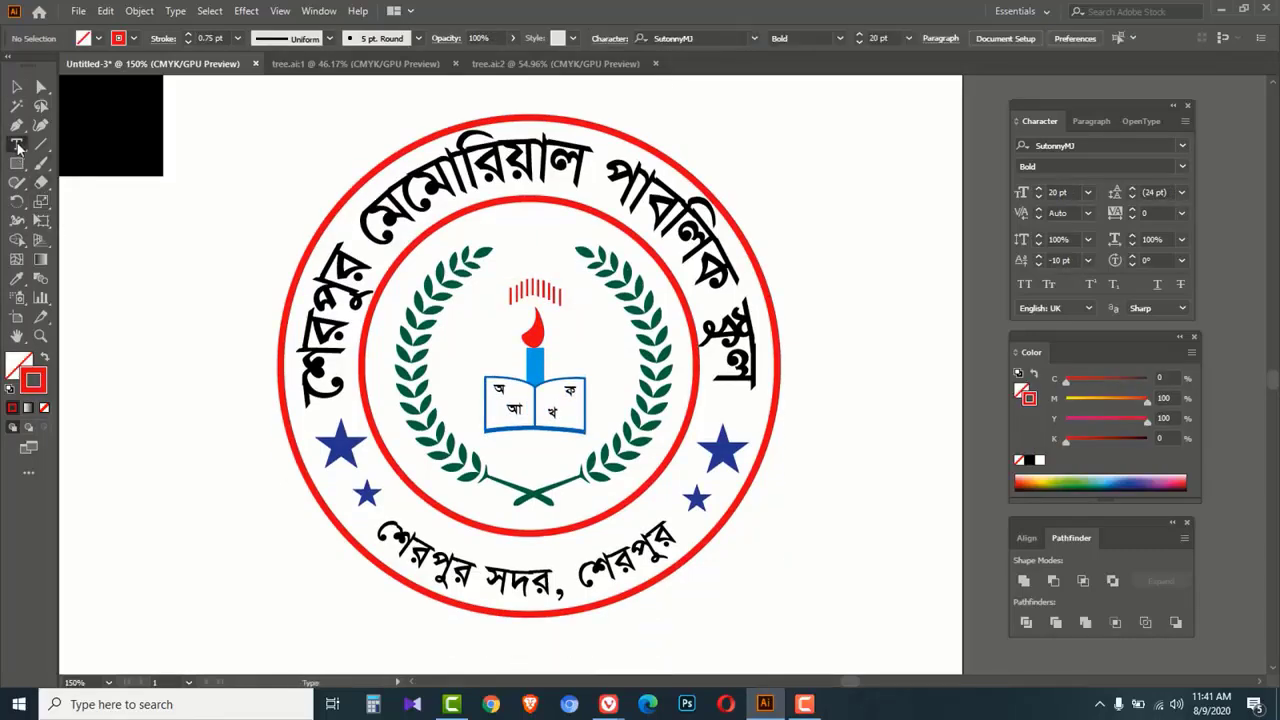
pyautogui.click(128, 434)
pyautogui.write('স্থাপিত')
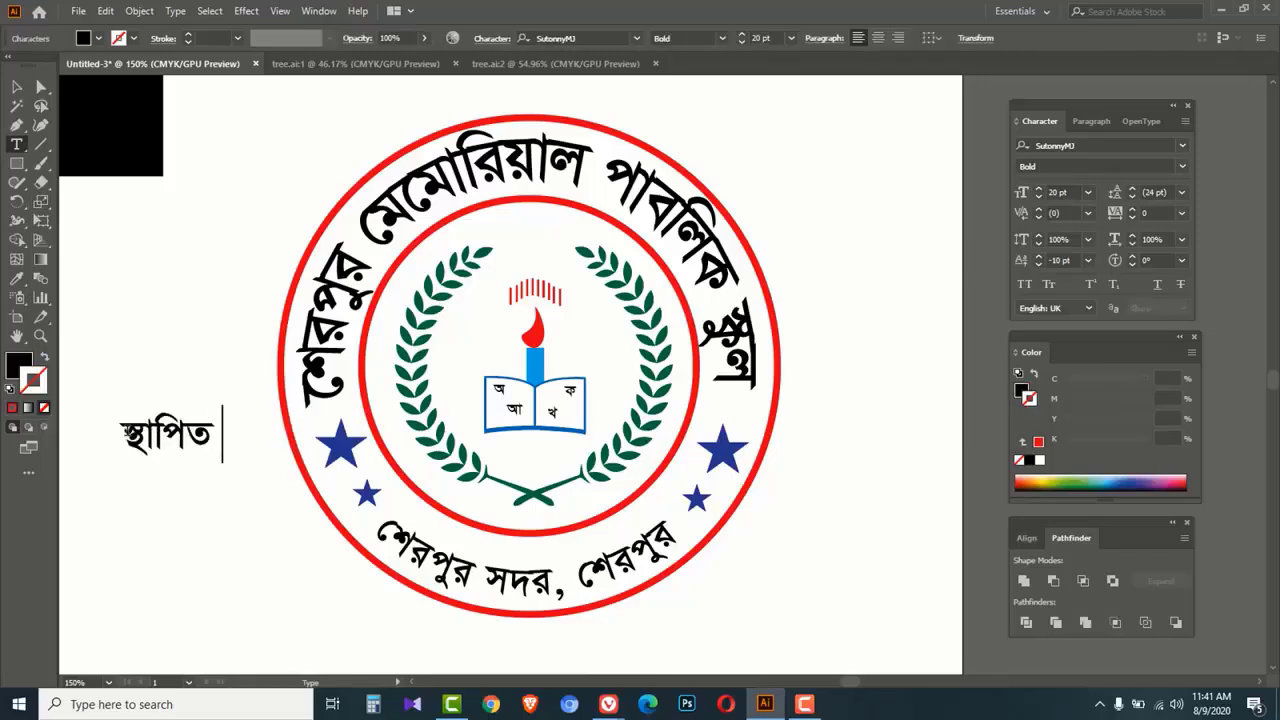
pyautogui.write(' : ১')
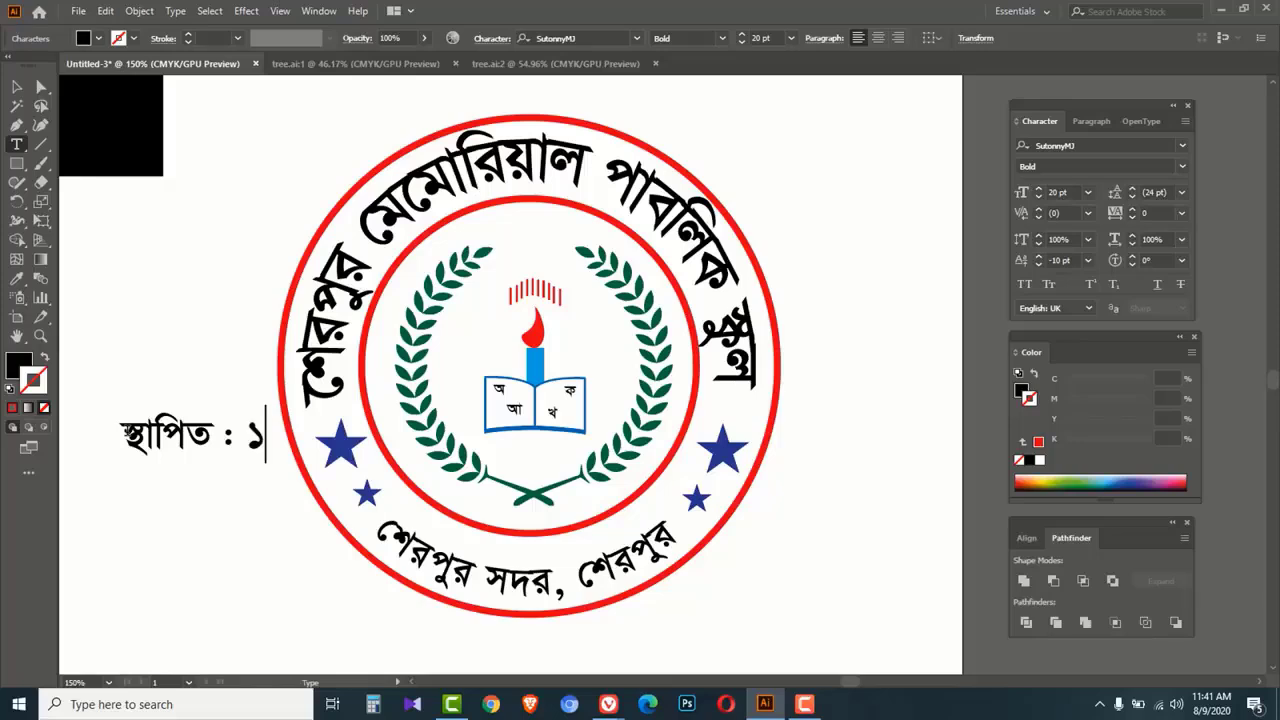
pyautogui.write('৯৫৬')
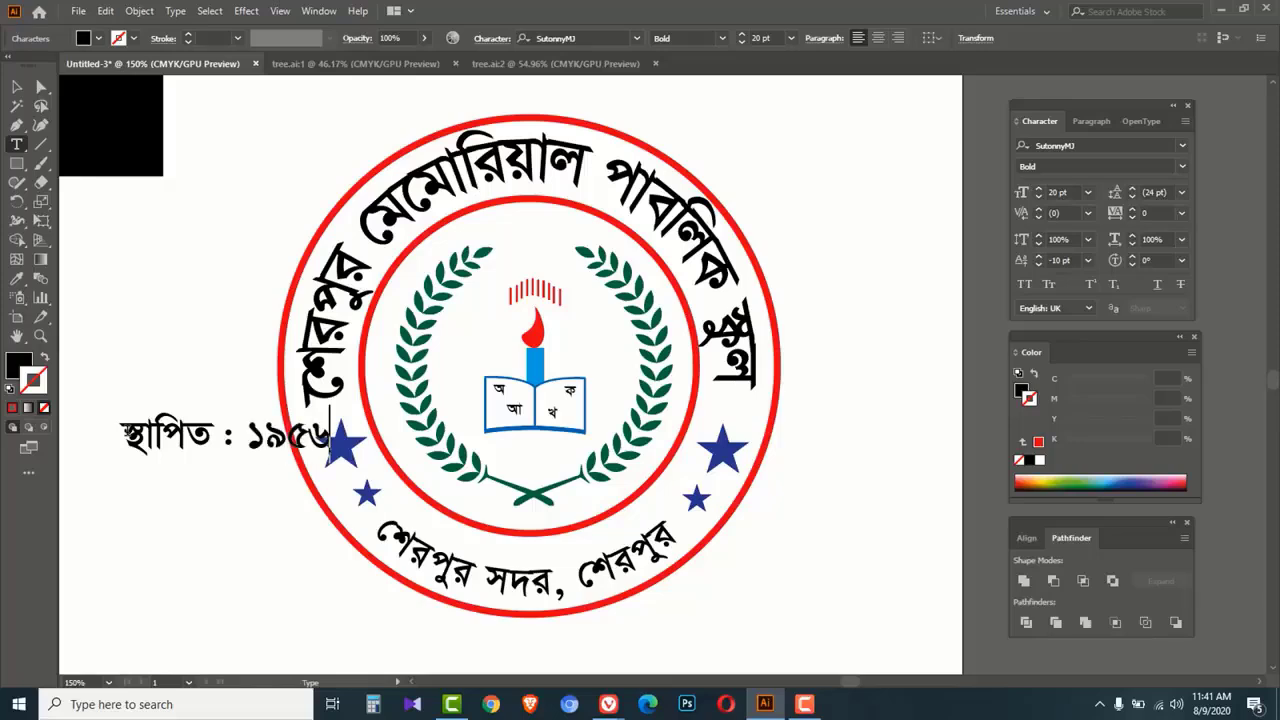
pyautogui.click(16, 88)
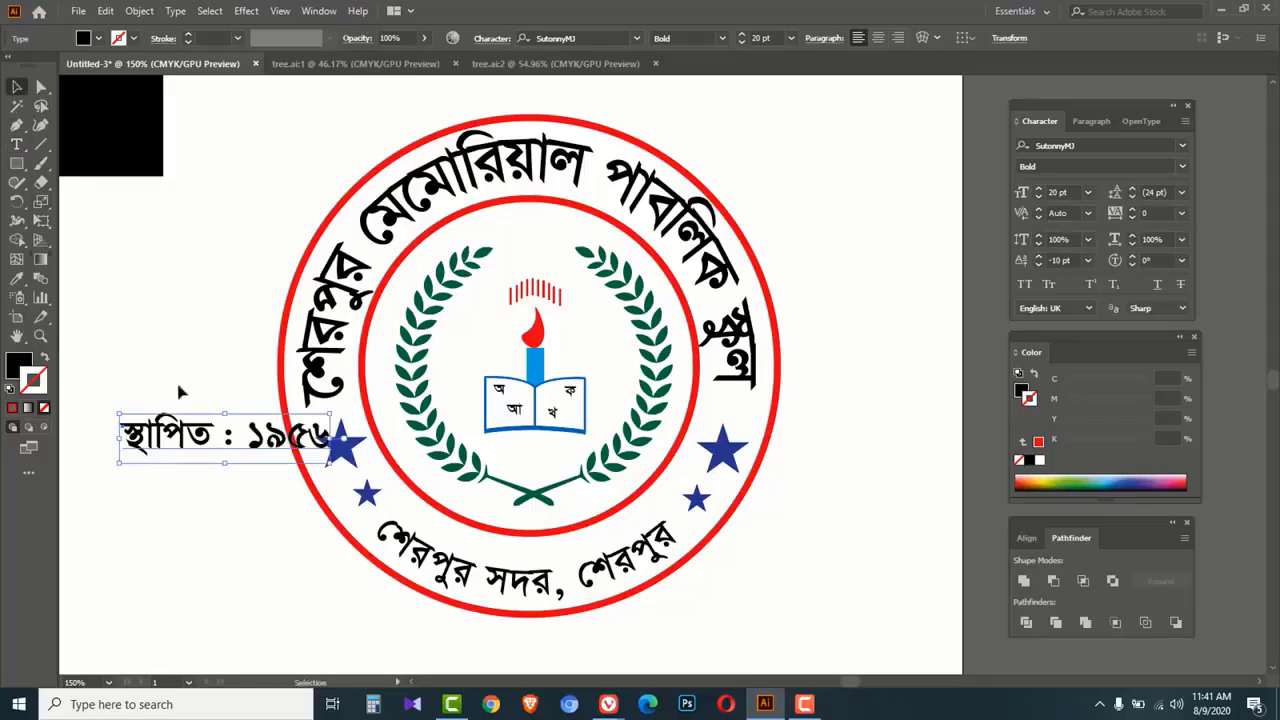
# Step: Move the founding-year text under the open book and scale it down proportionally from its centre to about 6.73 pt
pyautogui.moveTo(198, 449); pyautogui.dragTo(533, 467)
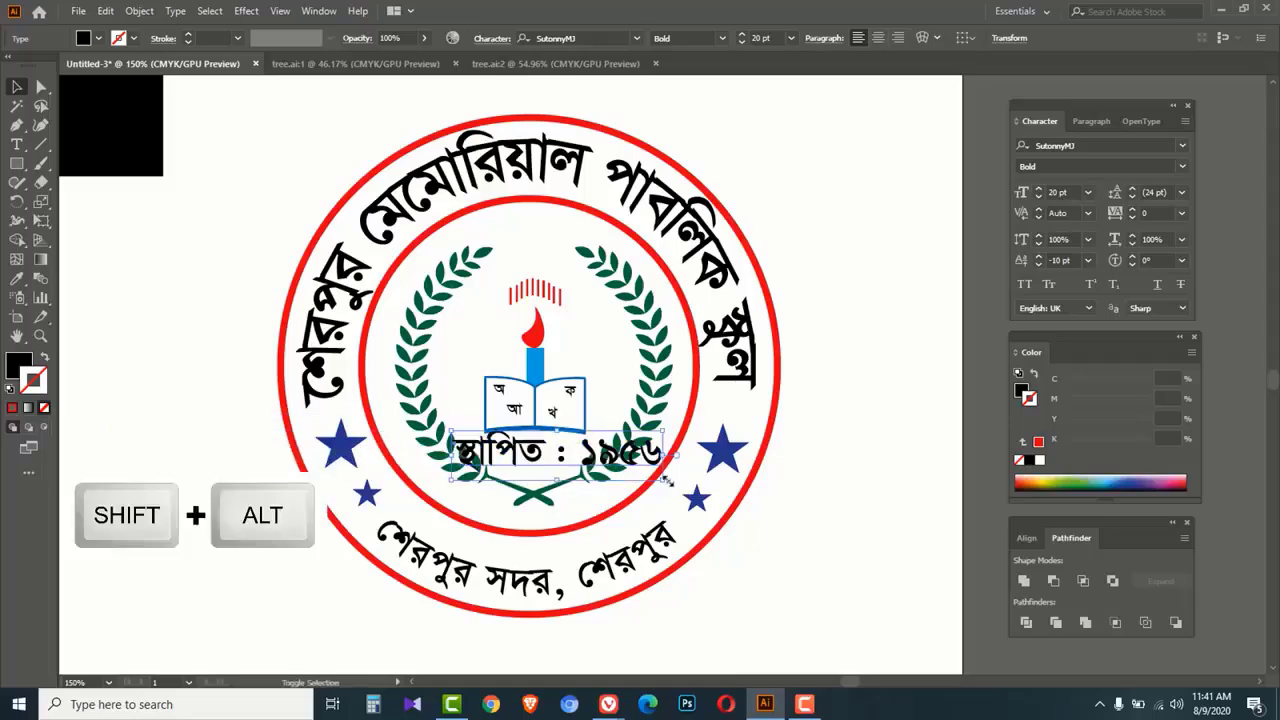
pyautogui.moveTo(662, 478); pyautogui.dragTo(535, 450)
pyautogui.click(778, 504)
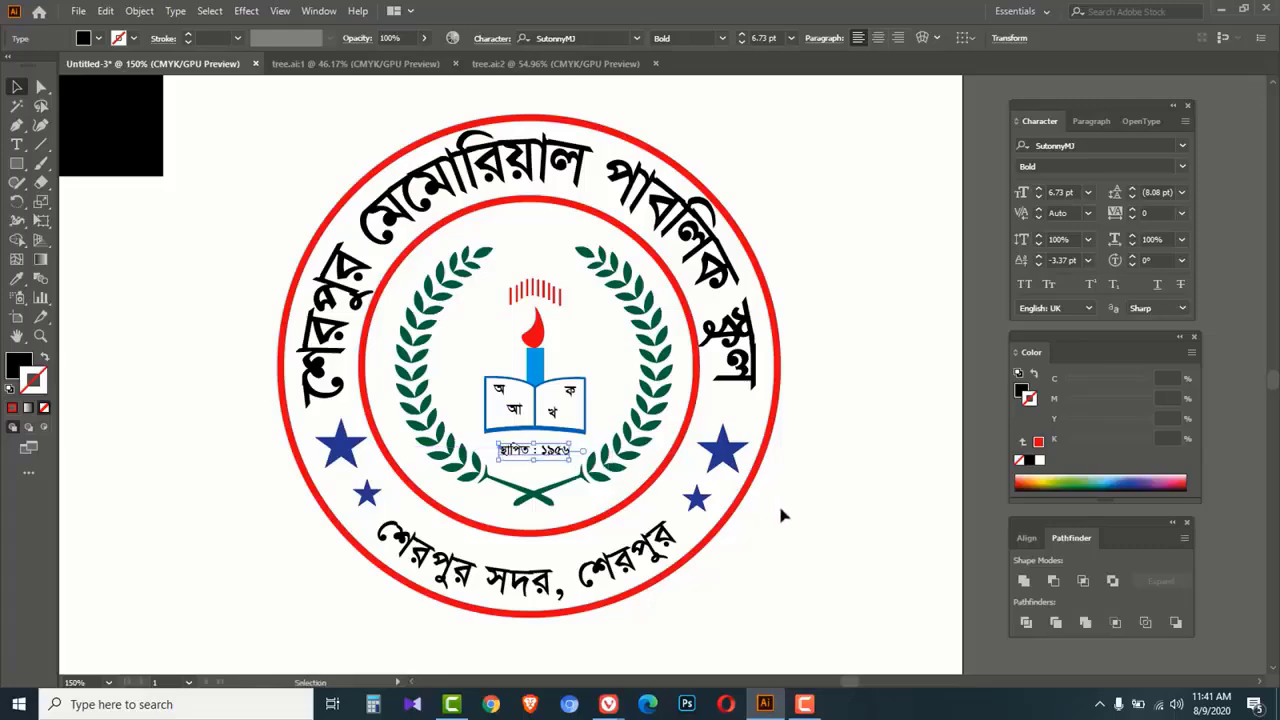
# Step: Review the whole emblem alongside the other logos on the artboard and check which Bijoy keyboard mode is active
pyautogui.keyDown('ctrl'); pyautogui.keyDown('alt'); pyautogui.click(818, 351); pyautogui.keyUp('alt'); pyautogui.keyUp('ctrl')
pyautogui.keyDown('ctrl'); pyautogui.keyDown('alt'); pyautogui.click(697, 348); pyautogui.keyUp('alt'); pyautogui.keyUp('ctrl')
pyautogui.keyDown('ctrl'); pyautogui.keyDown('alt'); pyautogui.click(694, 349); pyautogui.keyUp('alt'); pyautogui.keyUp('ctrl')
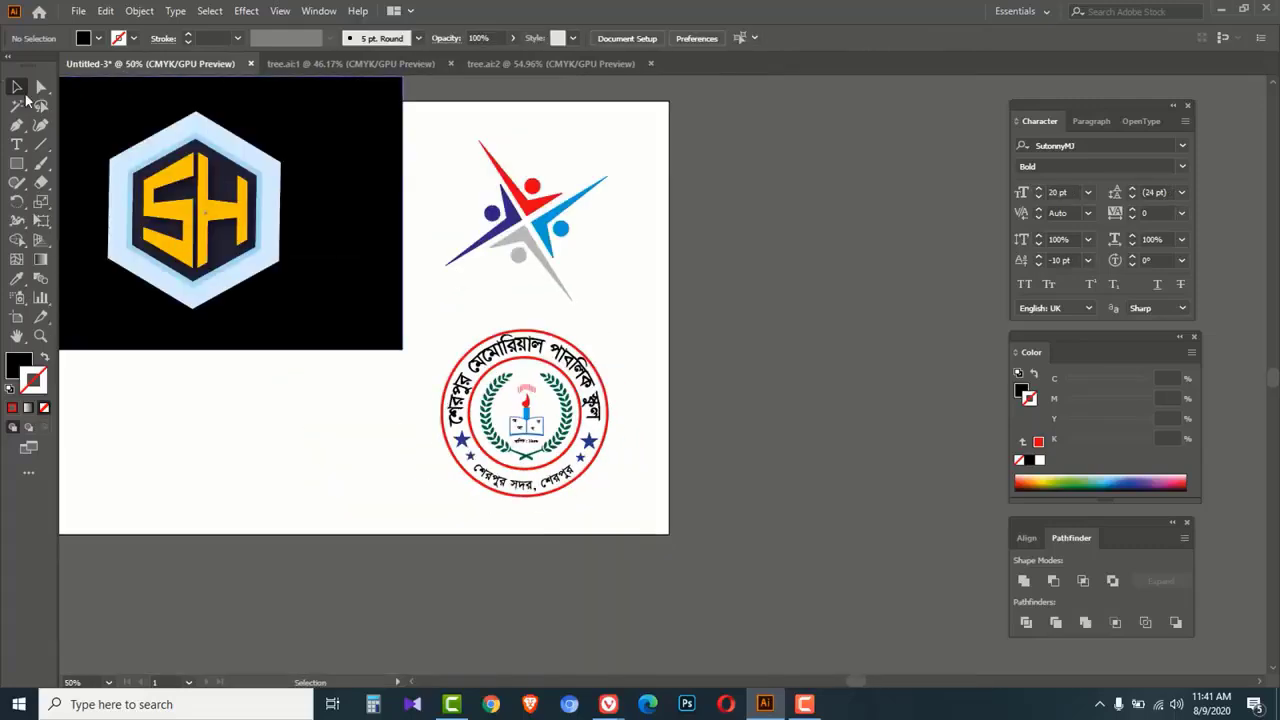
pyautogui.click(1099, 704)
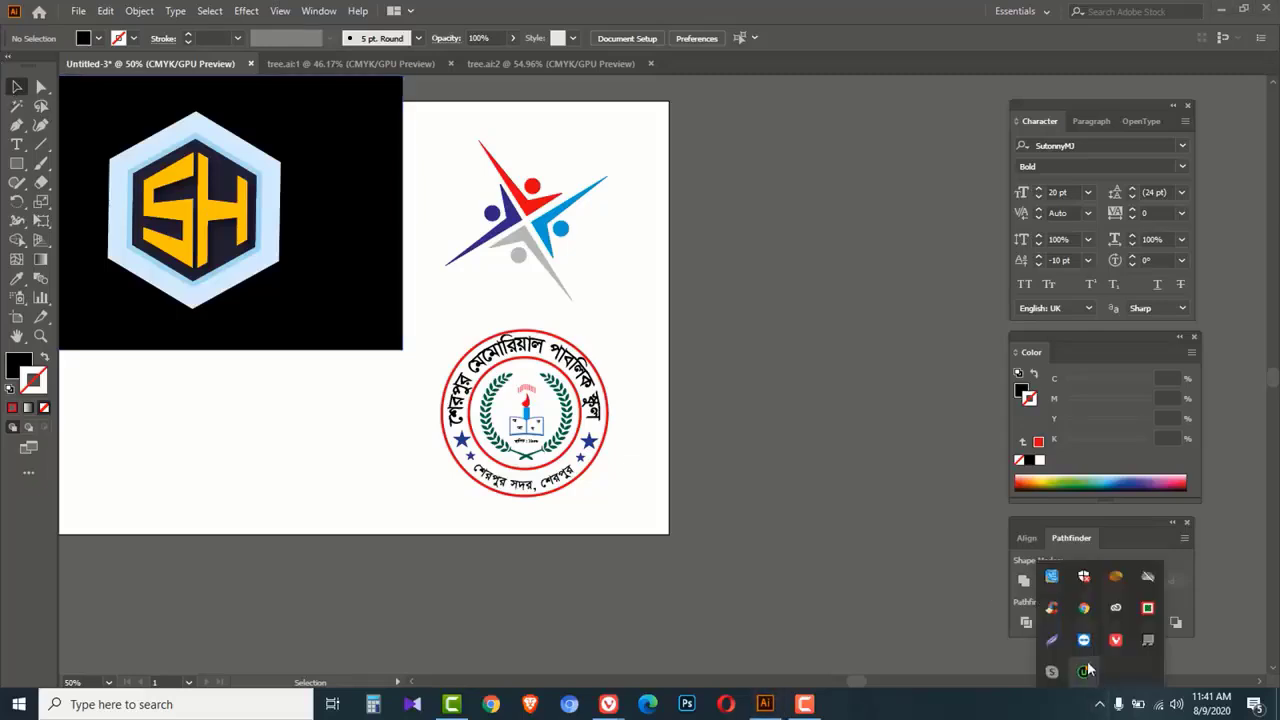
pyautogui.rightClick(1147, 610)
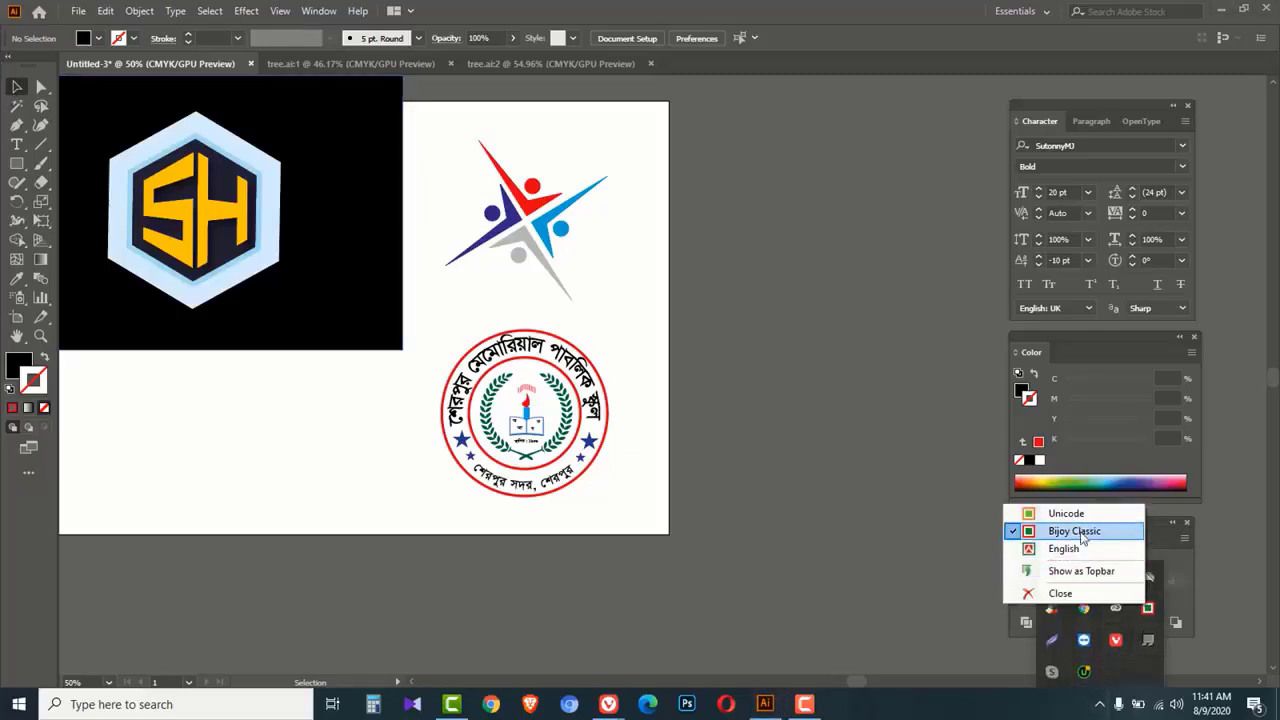
pyautogui.click(851, 498)
pyautogui.press('space')
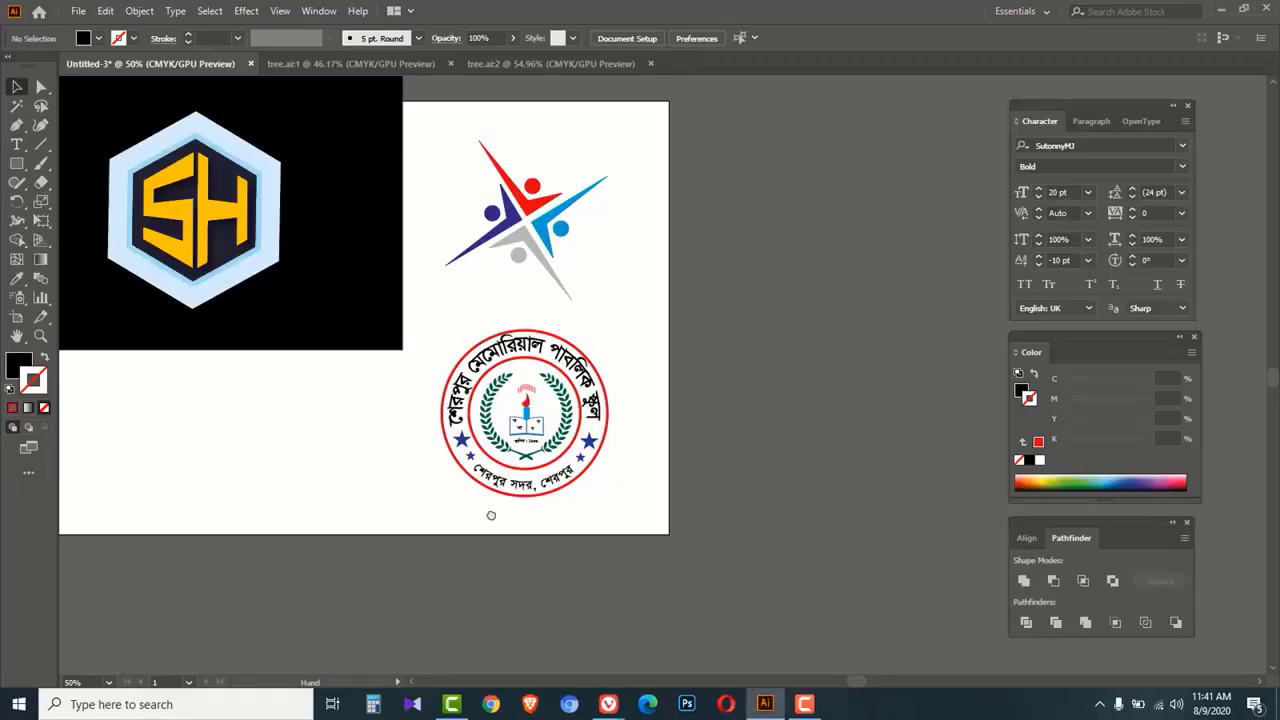
pyautogui.moveTo(491, 515); pyautogui.dragTo(703, 591)
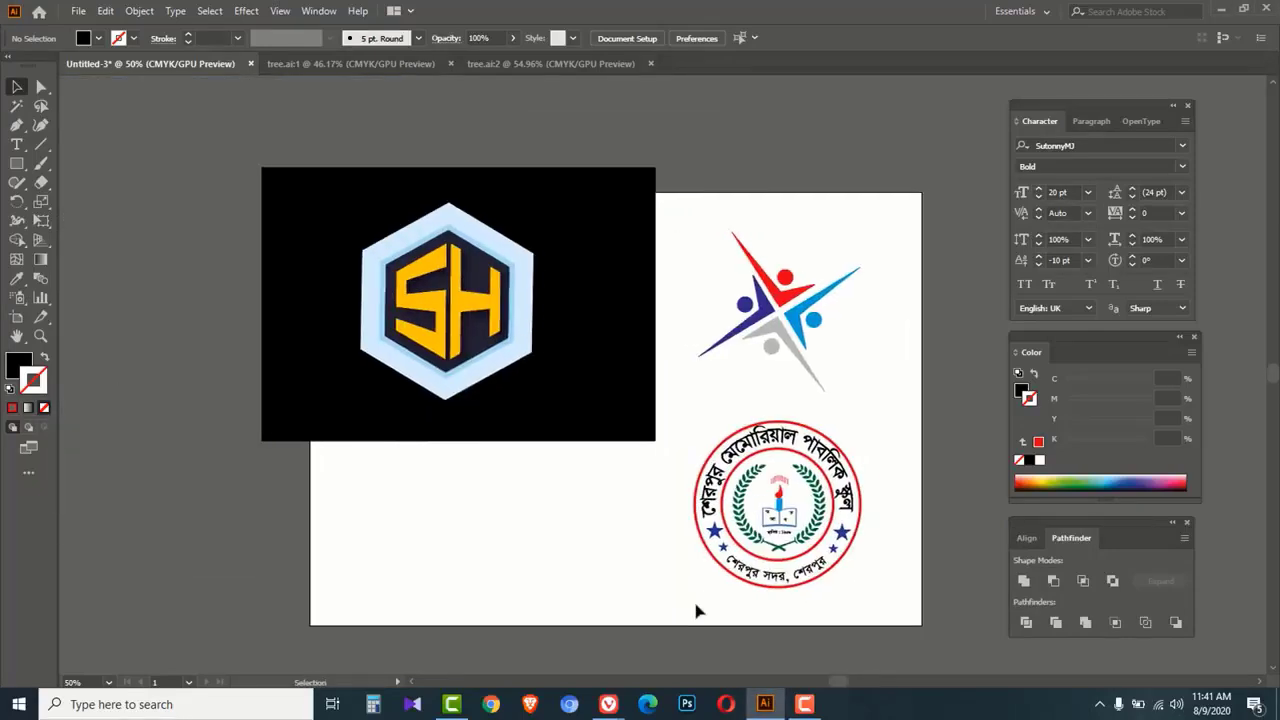